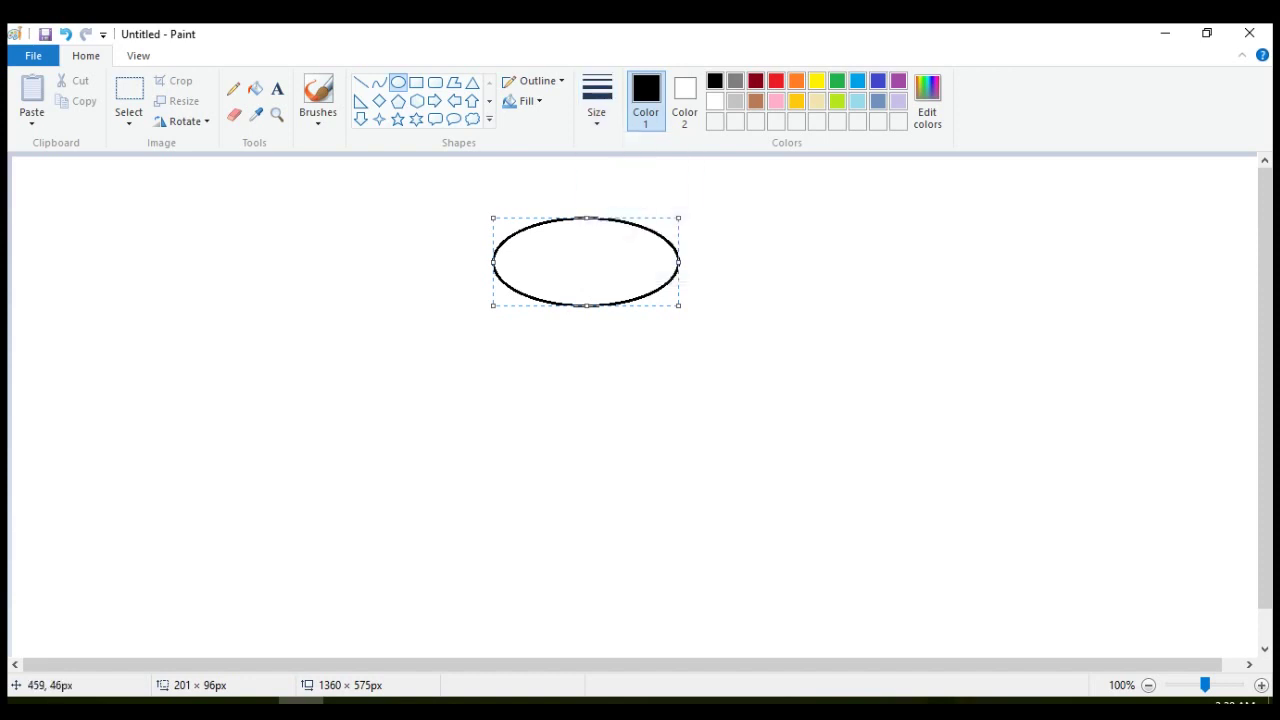
# Narrow the head ellipse slightly from its left side and deselect it
pyautogui.moveTo(494, 262); pyautogui.dragTo(504, 262)
pyautogui.click(479, 329)
# Draw an upright body ellipse about 155 × 225 px overlapping the head's underside, and erase the part of its outline inside the head
pyautogui.moveTo(585, 286); pyautogui.dragTo(694, 418)
pyautogui.moveTo(637, 362); pyautogui.dragTo(665, 359)
pyautogui.moveTo(543, 358); pyautogui.dragTo(520, 358)
pyautogui.moveTo(590, 423); pyautogui.dragTo(593, 497)
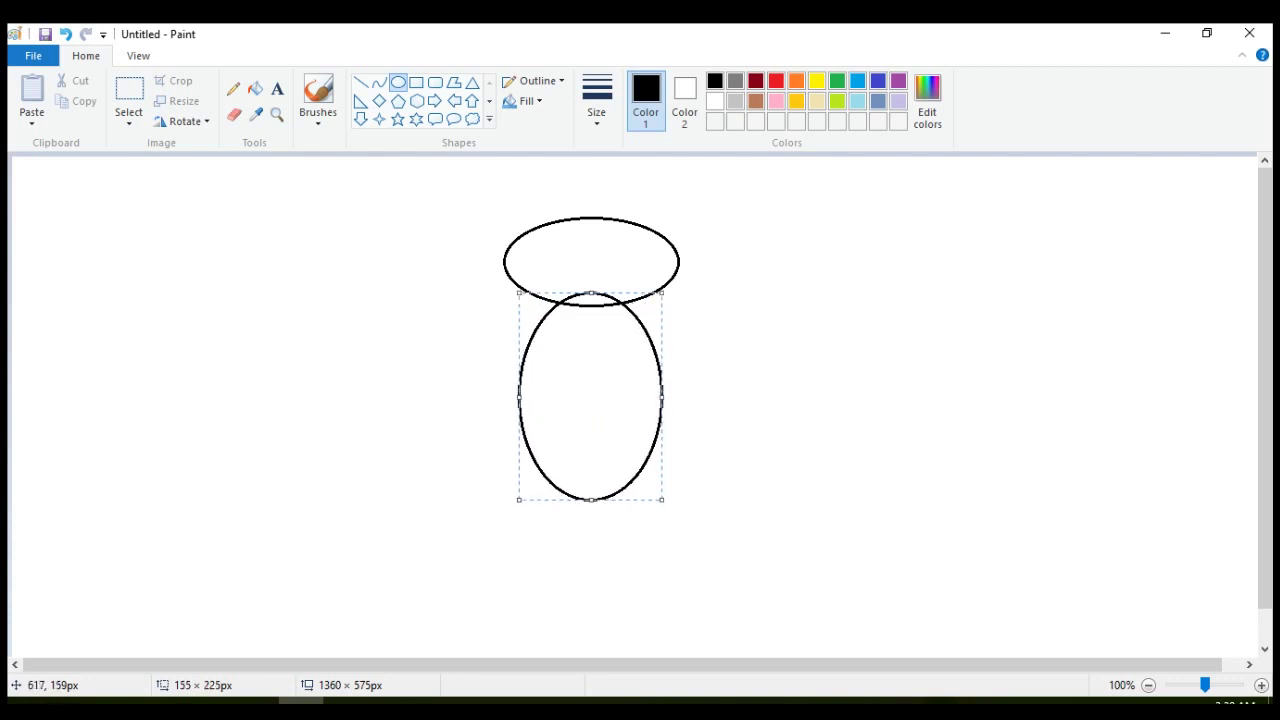
pyautogui.moveTo(579, 397); pyautogui.dragTo(627, 400)
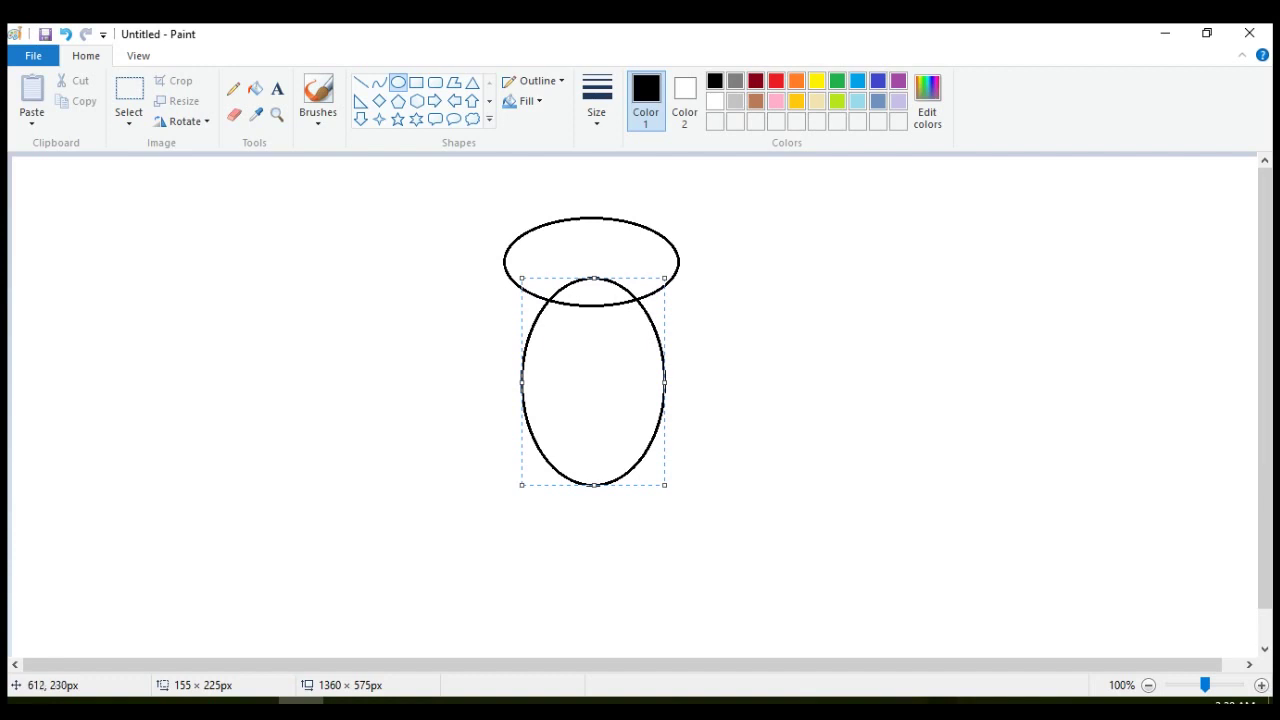
pyautogui.click(234, 114)
pyautogui.moveTo(624, 288)
pyautogui.mouseDown()
pyautogui.moveTo(554, 296)
pyautogui.moveTo(608, 277)
pyautogui.mouseUp()
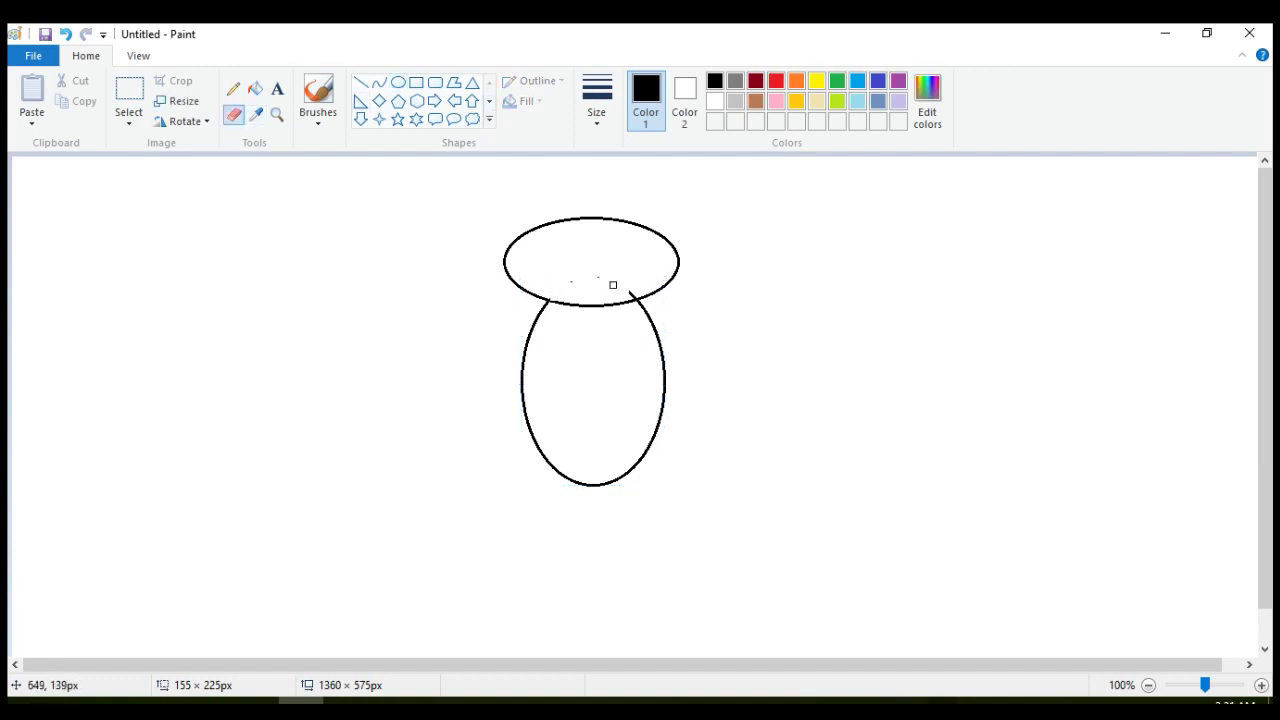
# Draw two circular eyes about 55 px across, side by side and level, overlapping the head's upper edge
pyautogui.click(398, 82)
pyautogui.moveTo(545, 234)
pyautogui.mouseDown()
pyautogui.moveTo(578, 171)
pyautogui.moveTo(591, 165)
pyautogui.moveTo(557, 212)
pyautogui.moveTo(557, 193)
pyautogui.moveTo(580, 214)
pyautogui.moveTo(655, 182)
pyautogui.mouseUp()
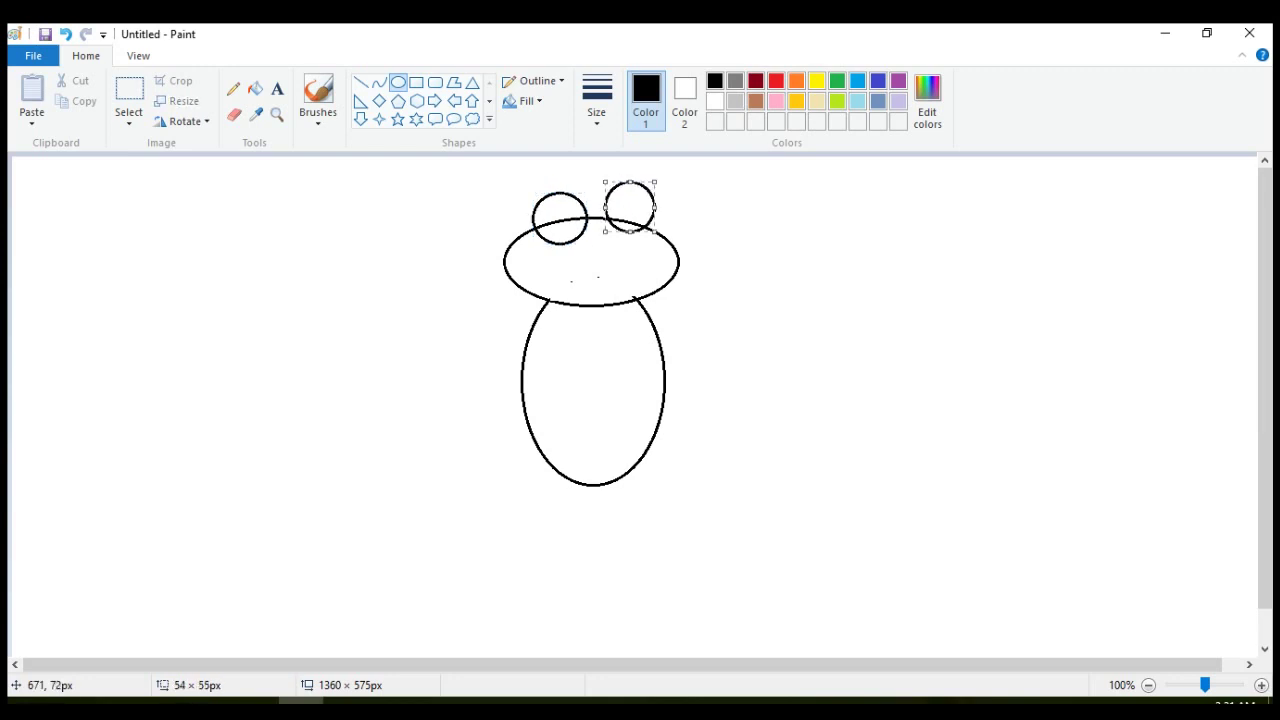
pyautogui.moveTo(630, 232); pyautogui.dragTo(630, 247)
pyautogui.moveTo(630, 181); pyautogui.dragTo(622, 241)
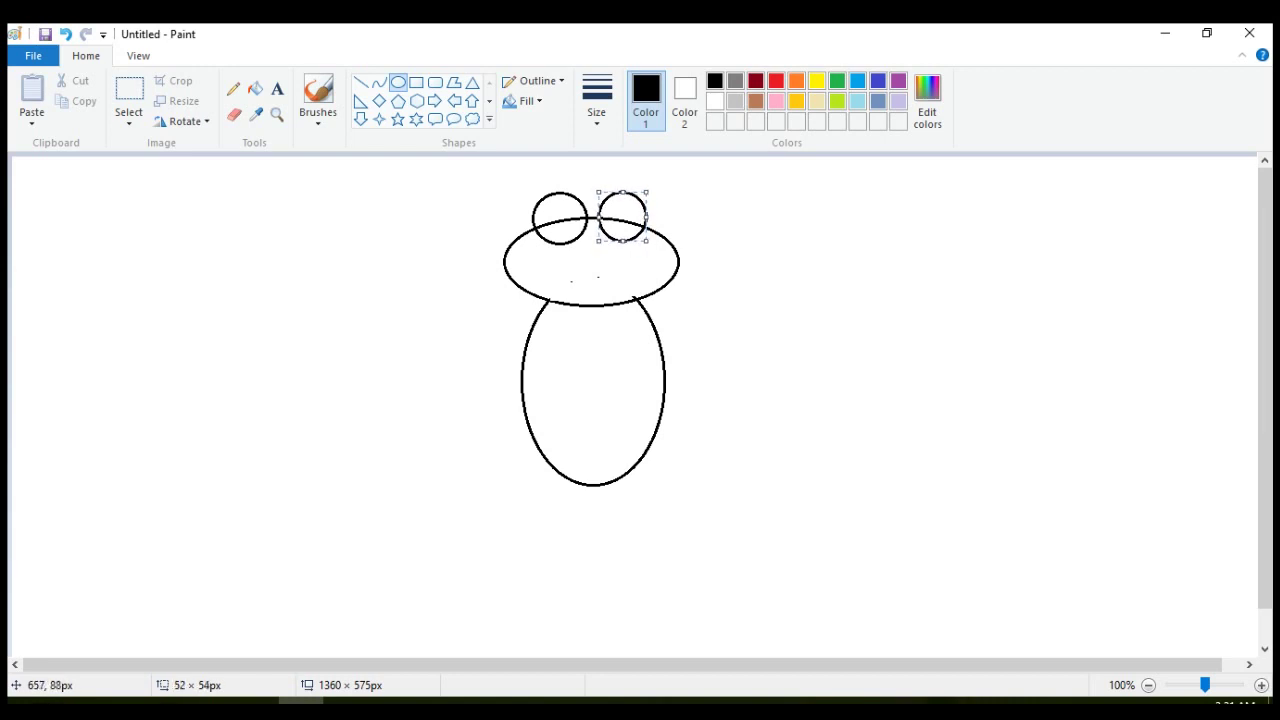
pyautogui.moveTo(623, 196); pyautogui.dragTo(646, 214)
pyautogui.click(732, 197)
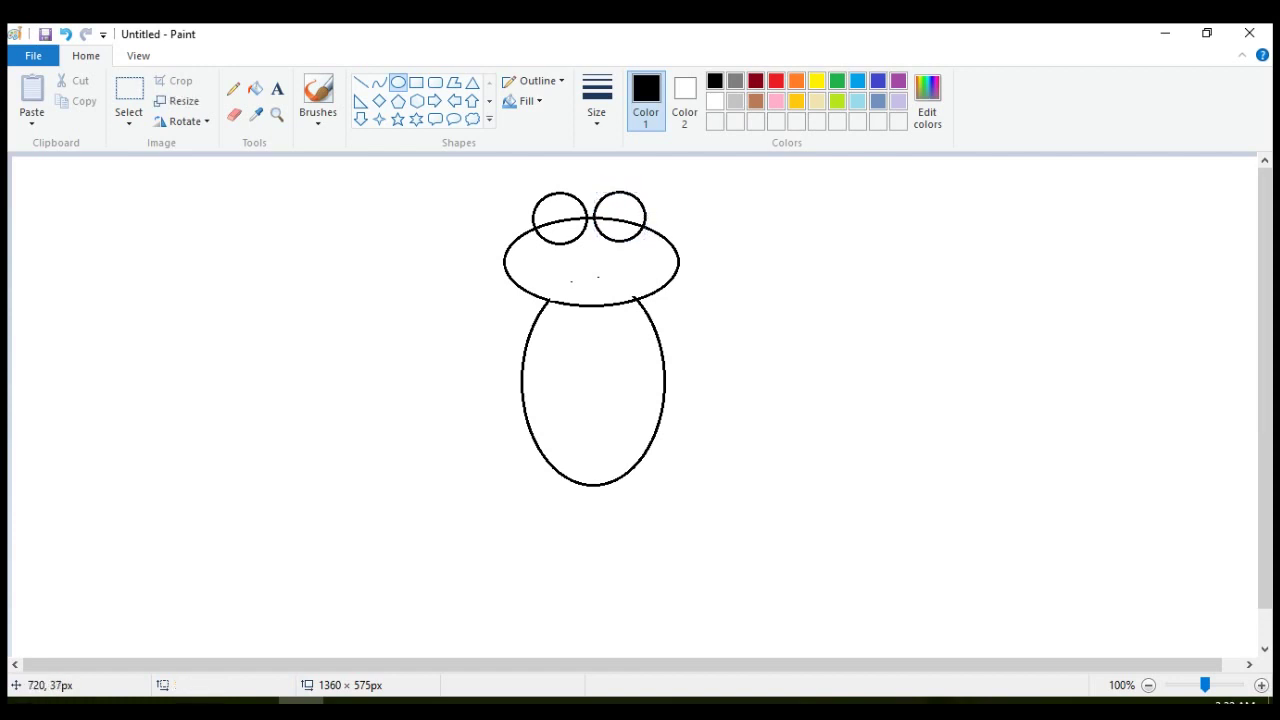
# Erase the head outline inside the eyes and in the gap between them, reducing the eraser size for the gap
pyautogui.click(234, 114)
pyautogui.moveTo(566, 227)
pyautogui.mouseDown()
pyautogui.moveTo(545, 226)
pyautogui.moveTo(634, 226)
pyautogui.mouseUp()
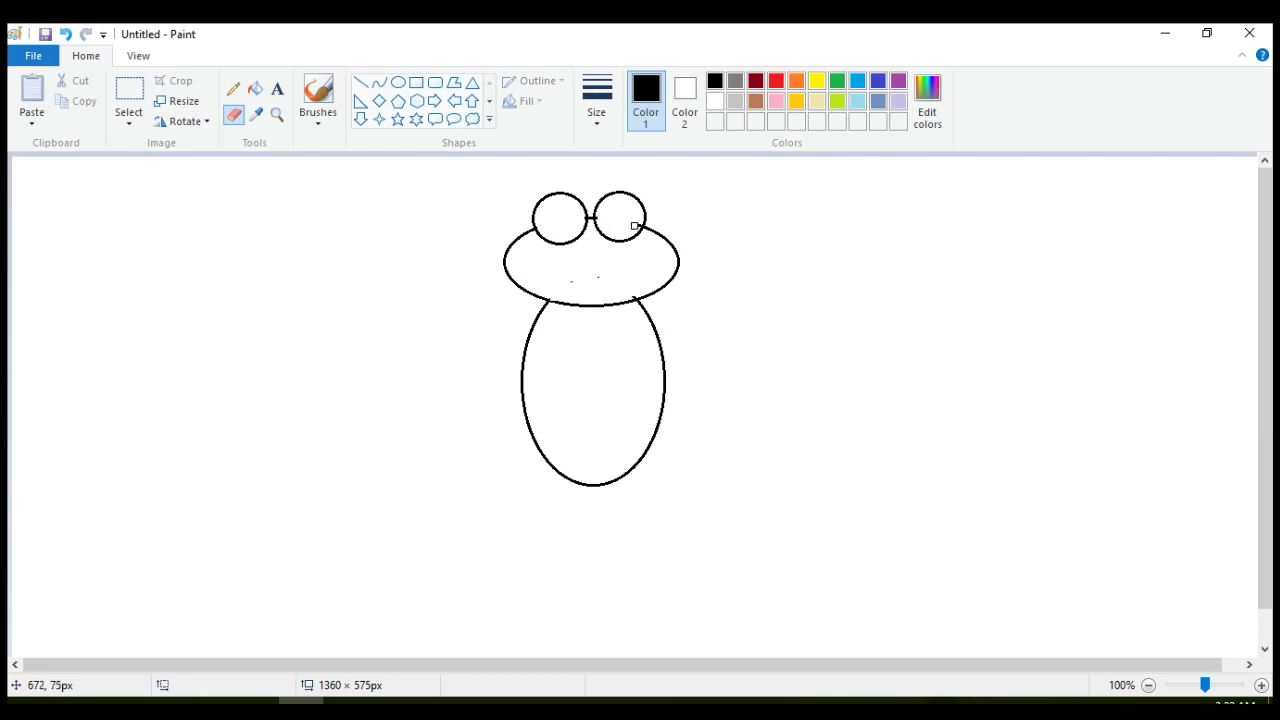
pyautogui.click(597, 100)
pyautogui.click(612, 186)
# Draw a slightly arched eyelid curve across each eye and erase the end sticking out past the right eye
pyautogui.click(398, 82)
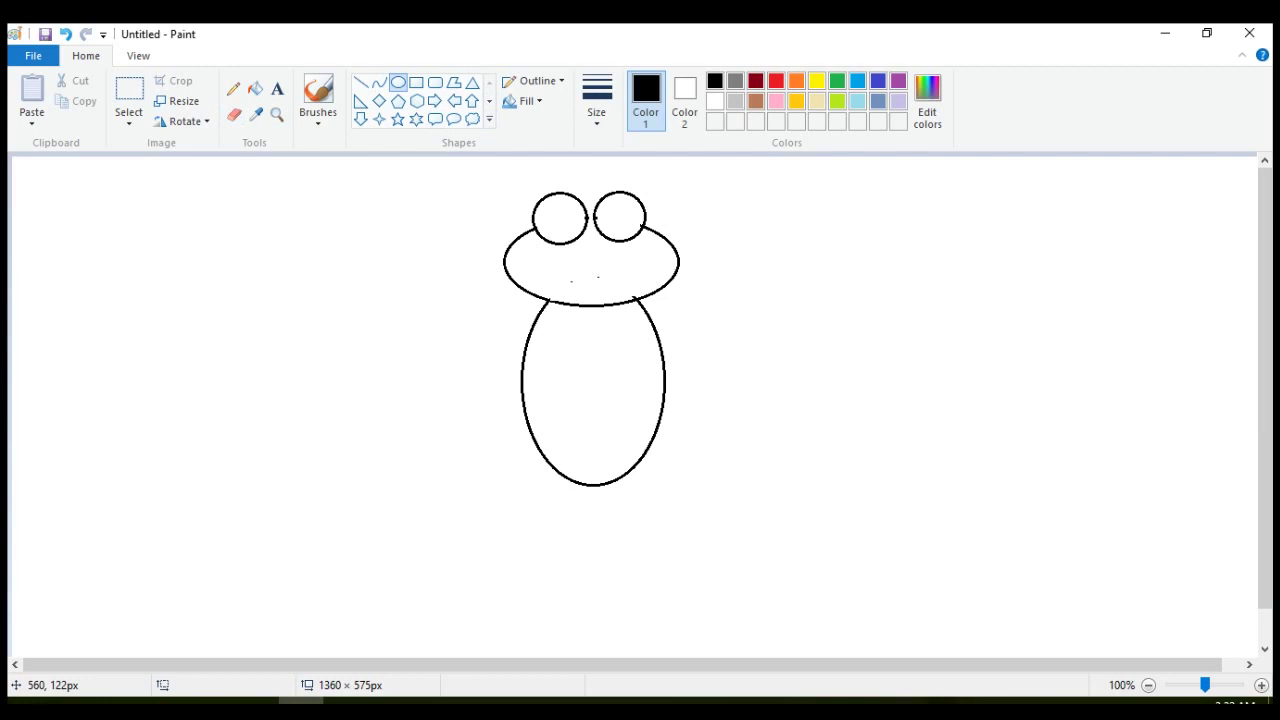
pyautogui.click(379, 82)
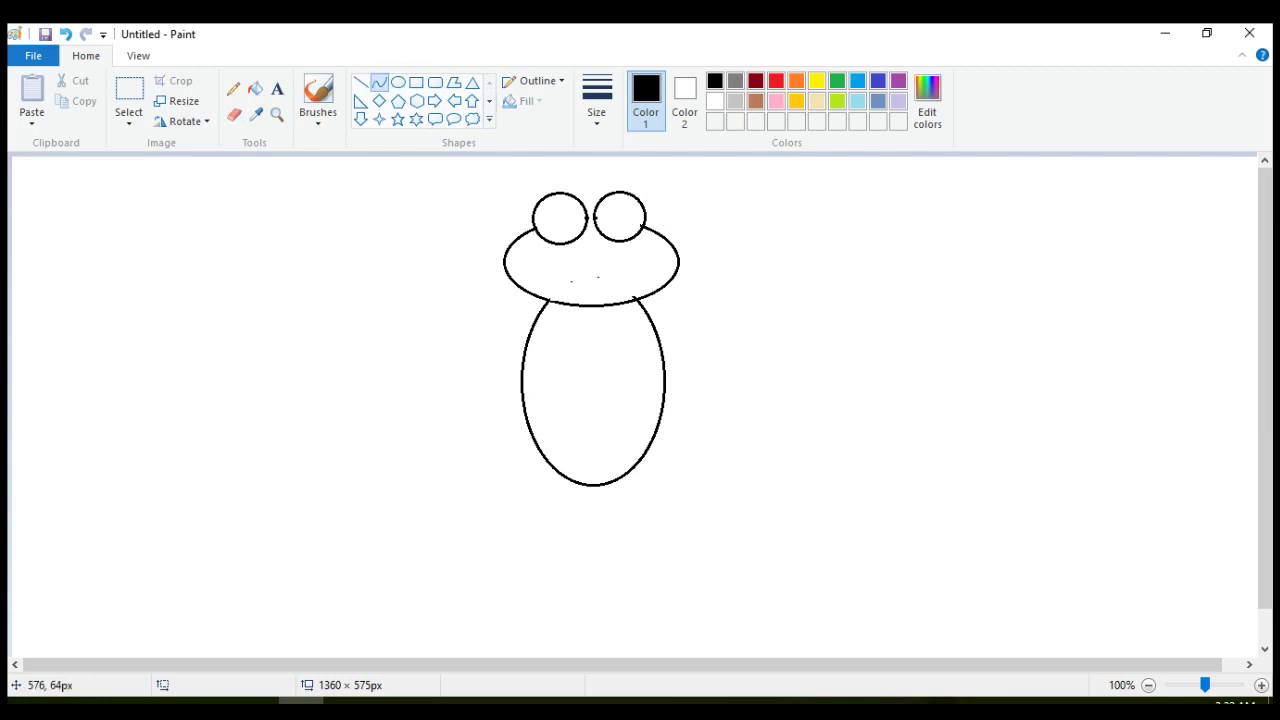
pyautogui.moveTo(539, 216)
pyautogui.mouseDown()
pyautogui.moveTo(651, 215)
pyautogui.moveTo(620, 209)
pyautogui.mouseUp()
pyautogui.click(379, 82)
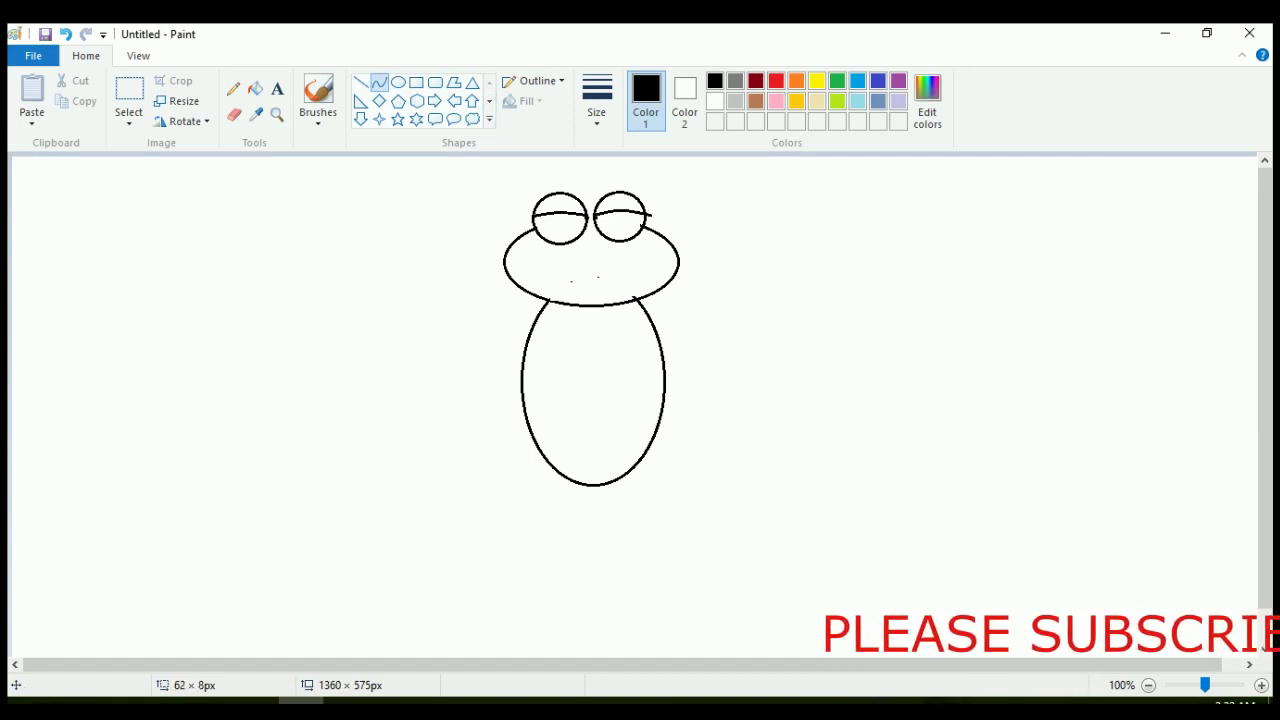
pyautogui.click(234, 114)
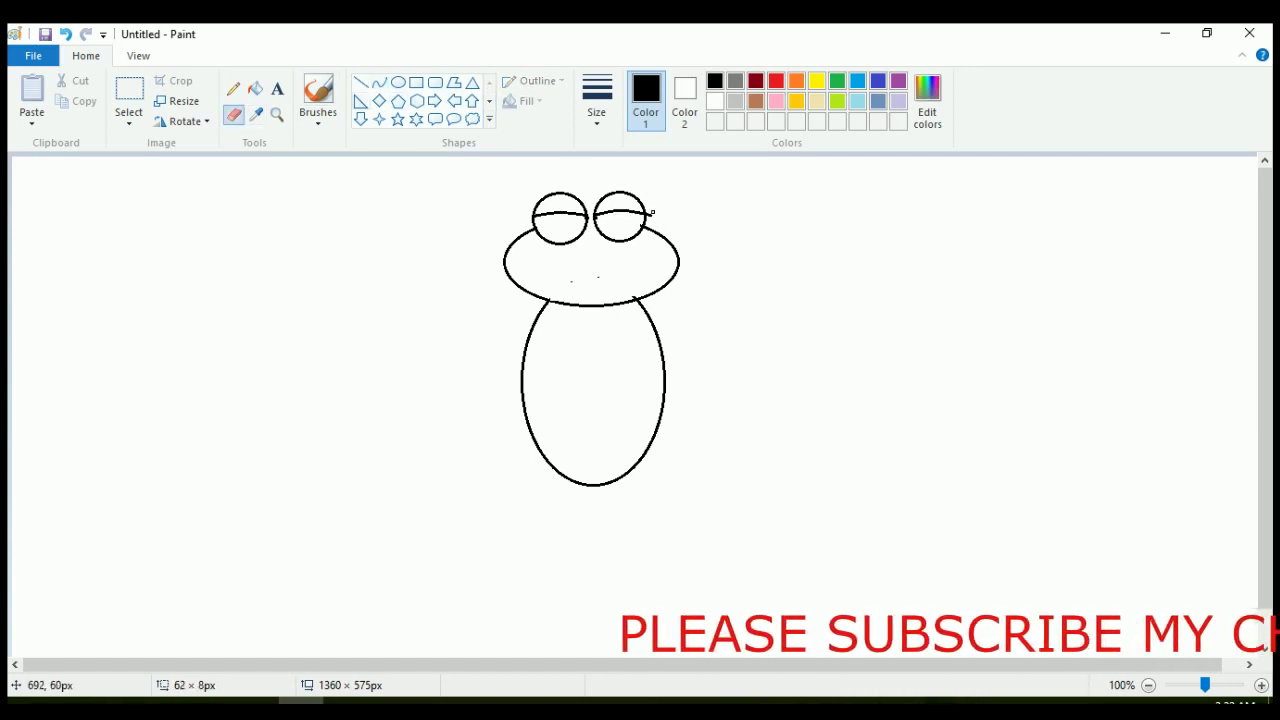
# Draw a small flat ellipse inside each eye just below the eyelid, and a short line bridging the two eyes
pyautogui.click(398, 82)
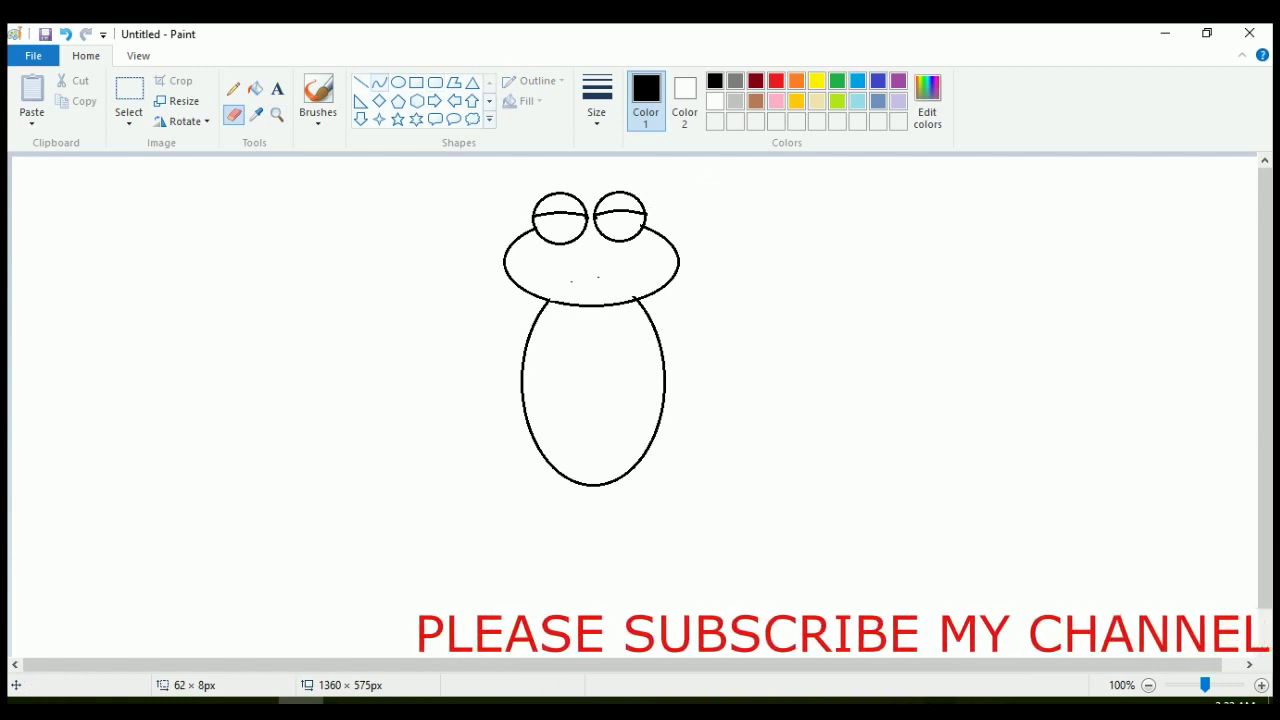
pyautogui.moveTo(540, 221)
pyautogui.mouseDown()
pyautogui.moveTo(576, 211)
pyautogui.moveTo(566, 224)
pyautogui.moveTo(549, 212)
pyautogui.moveTo(578, 209)
pyautogui.moveTo(543, 221)
pyautogui.moveTo(640, 221)
pyautogui.moveTo(632, 234)
pyautogui.moveTo(607, 211)
pyautogui.moveTo(637, 211)
pyautogui.moveTo(602, 209)
pyautogui.moveTo(637, 228)
pyautogui.moveTo(618, 232)
pyautogui.mouseUp()
pyautogui.hotkey('ctrl', 'z')
pyautogui.click(524, 176)
pyautogui.click(705, 231)
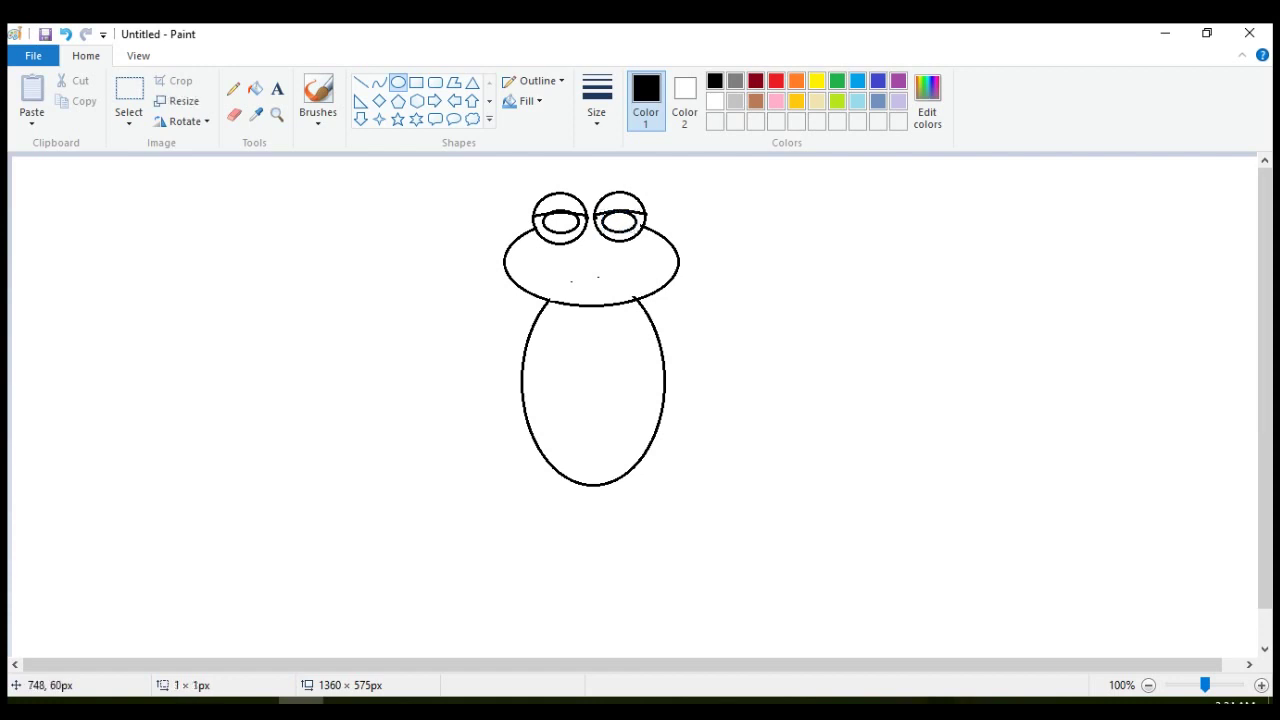
pyautogui.click(379, 82)
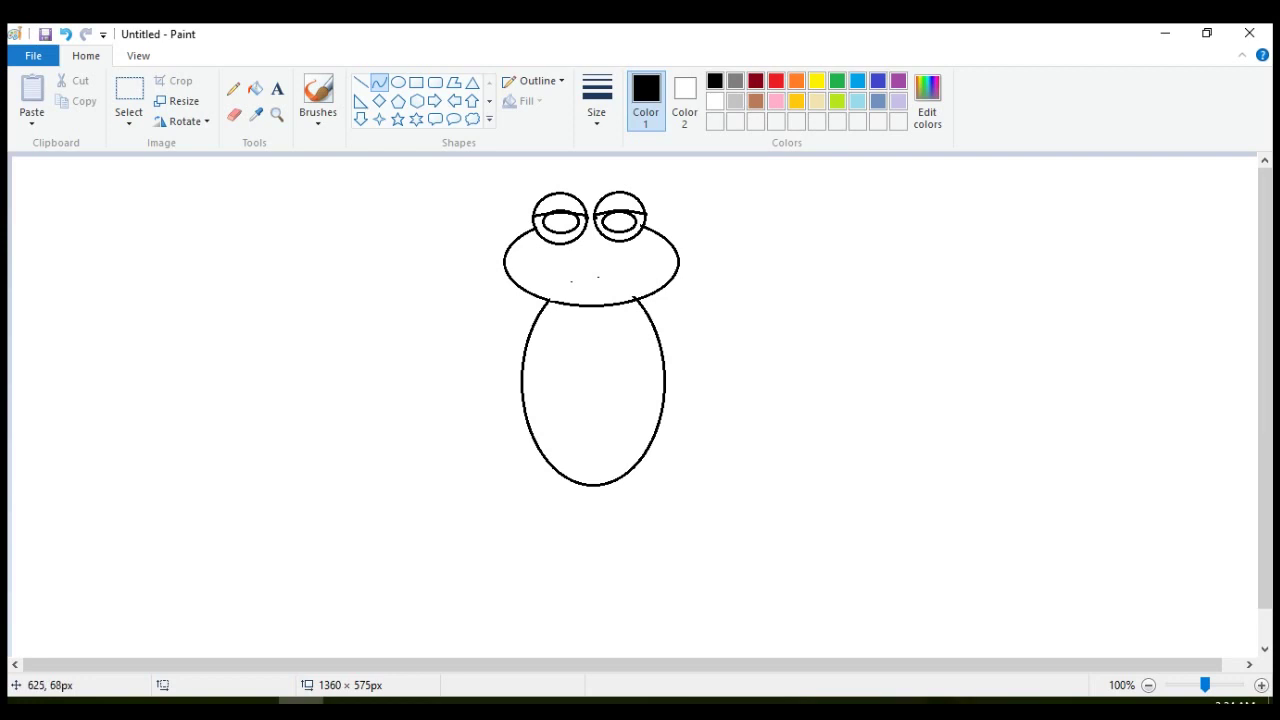
pyautogui.moveTo(634, 228); pyautogui.dragTo(641, 227)
# Draw a curve about 39 × 24 px out from the body's left side and a leg ellipse about 57 × 143 px beneath it
pyautogui.moveTo(525, 348); pyautogui.dragTo(491, 327)
pyautogui.click(398, 82)
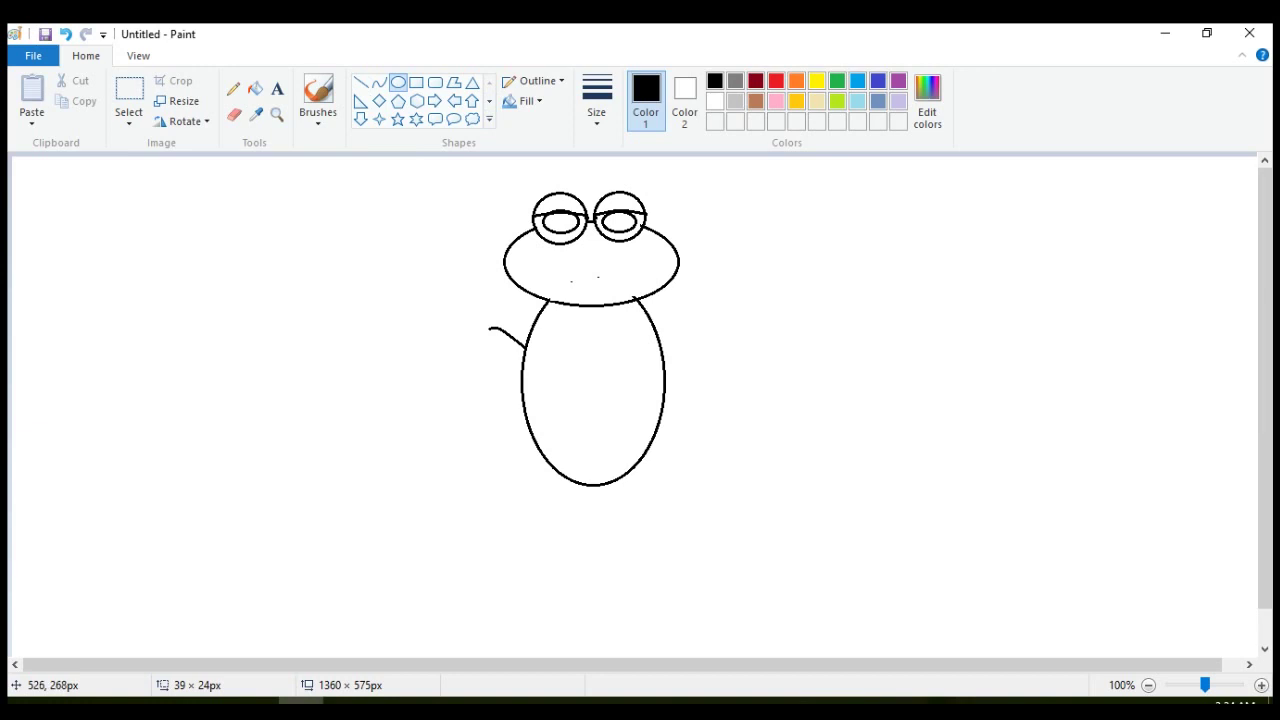
pyautogui.moveTo(501, 429)
pyautogui.mouseDown()
pyautogui.moveTo(481, 316)
pyautogui.moveTo(478, 330)
pyautogui.mouseUp()
pyautogui.moveTo(502, 380)
pyautogui.mouseDown()
pyautogui.moveTo(523, 392)
pyautogui.moveTo(469, 379)
pyautogui.mouseUp()
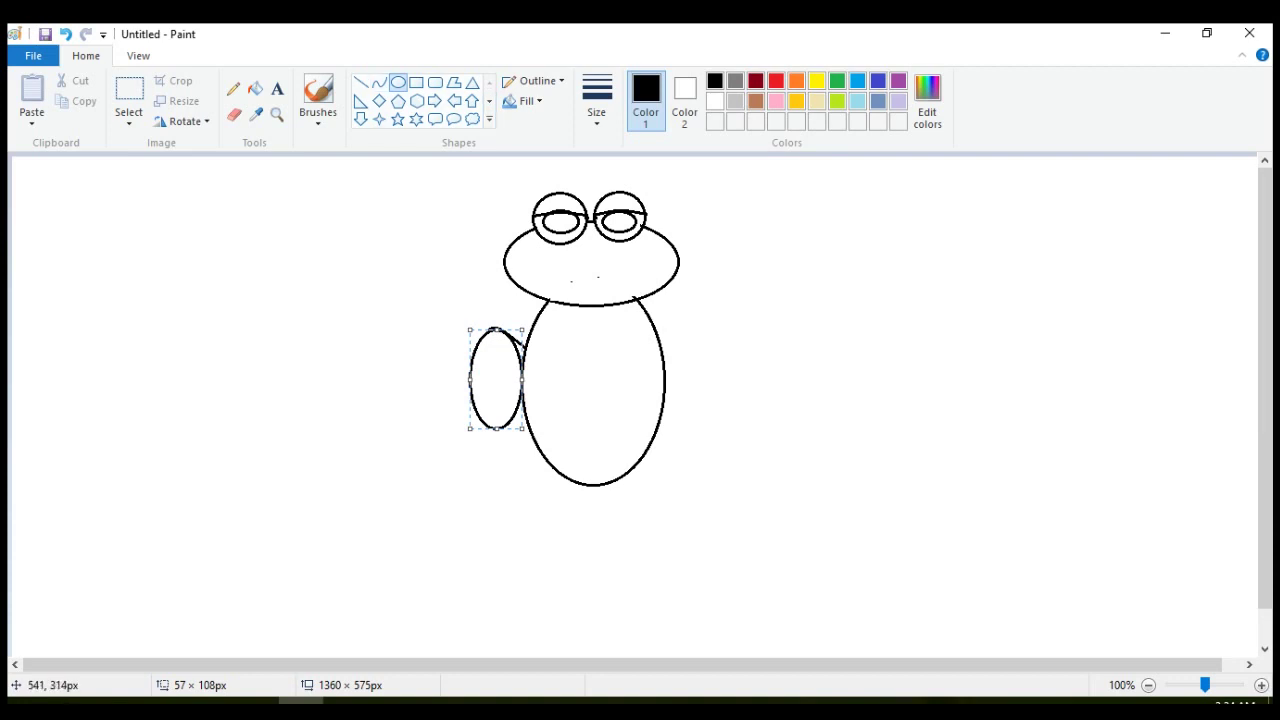
pyautogui.moveTo(497, 428); pyautogui.dragTo(497, 461)
pyautogui.moveTo(472, 379); pyautogui.dragTo(468, 378)
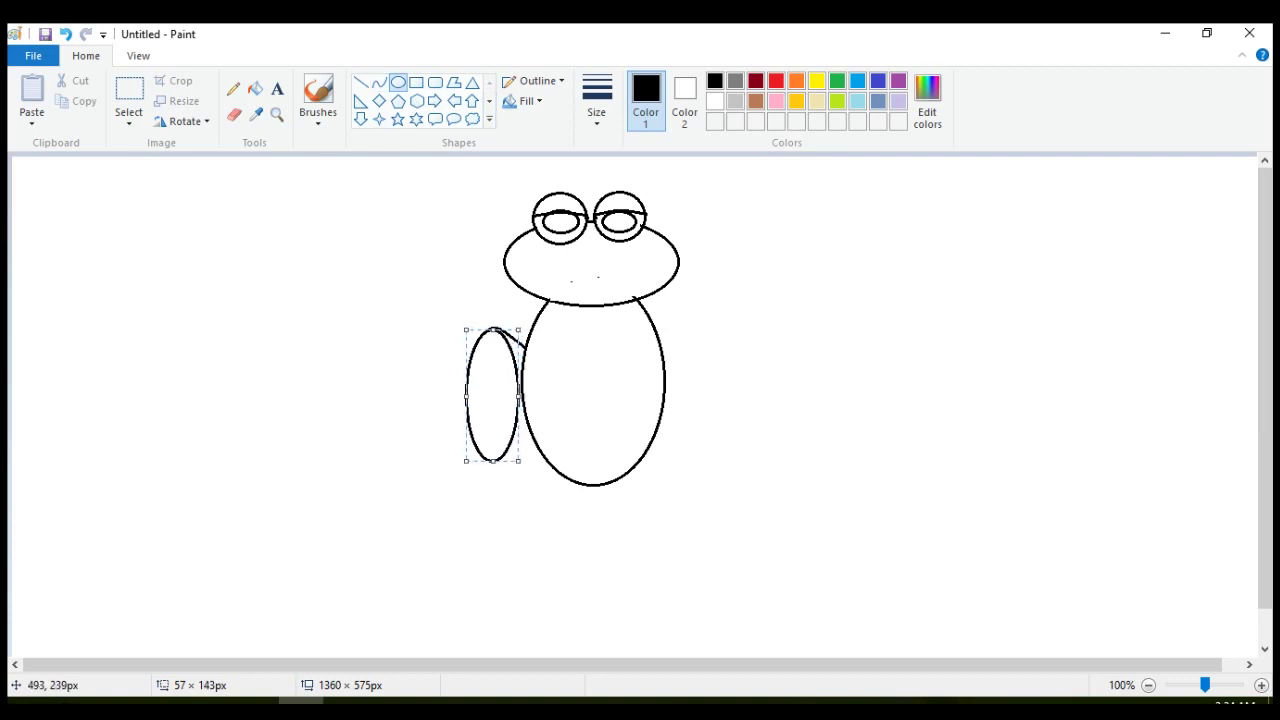
# Erase the inner side and bottom of the leg ellipse, switching to a larger eraser, so only its outer arc remains
pyautogui.click(234, 113)
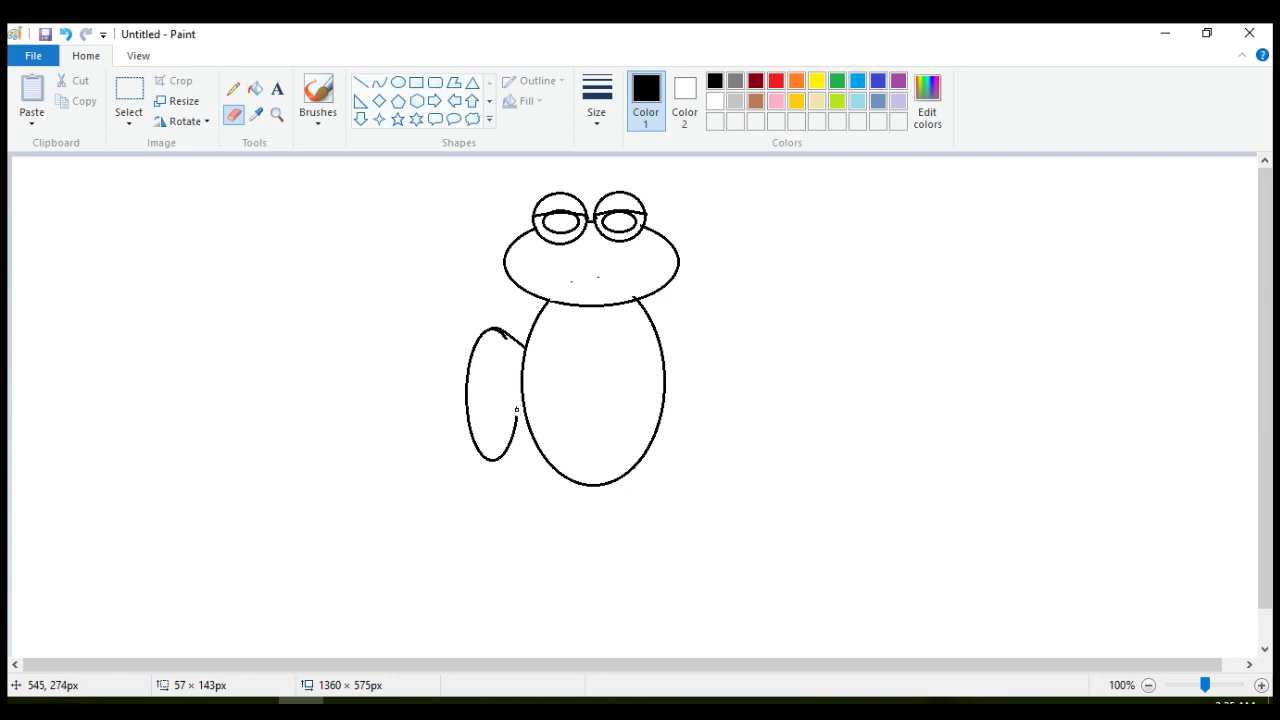
pyautogui.click(597, 108)
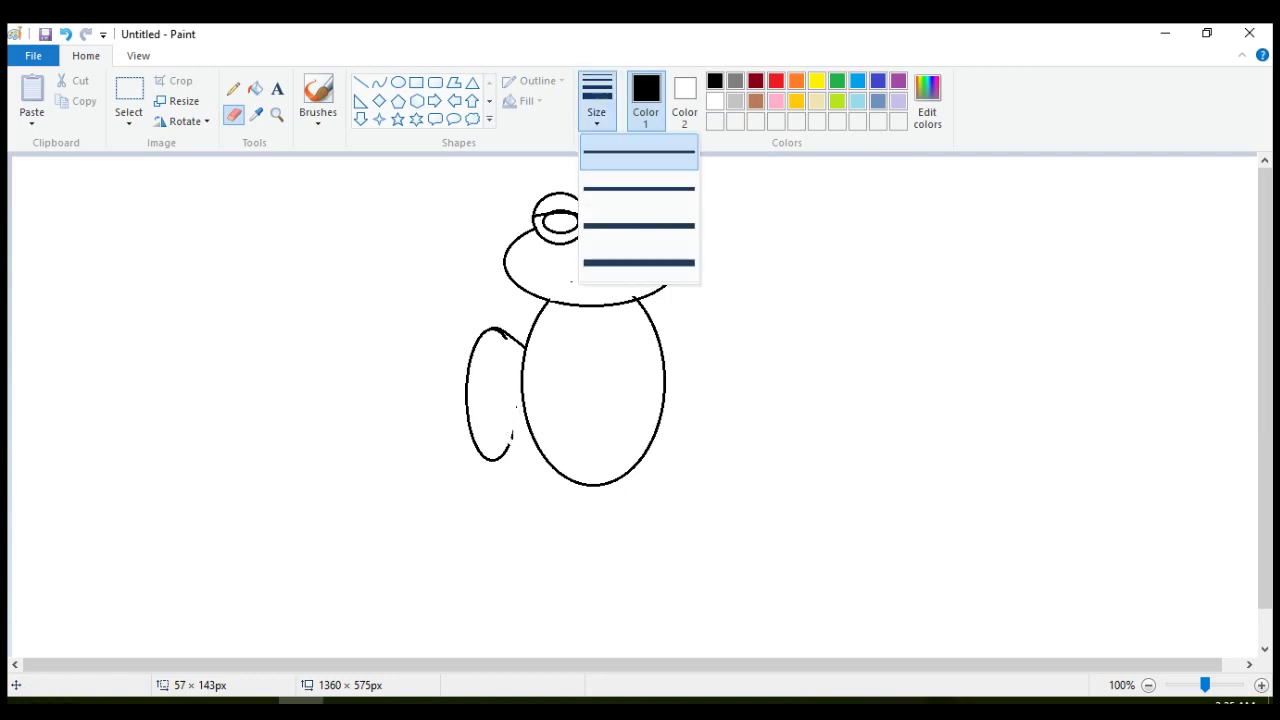
pyautogui.click(638, 226)
pyautogui.moveTo(502, 461)
pyautogui.mouseDown()
pyautogui.moveTo(513, 408)
pyautogui.moveTo(491, 457)
pyautogui.mouseUp()
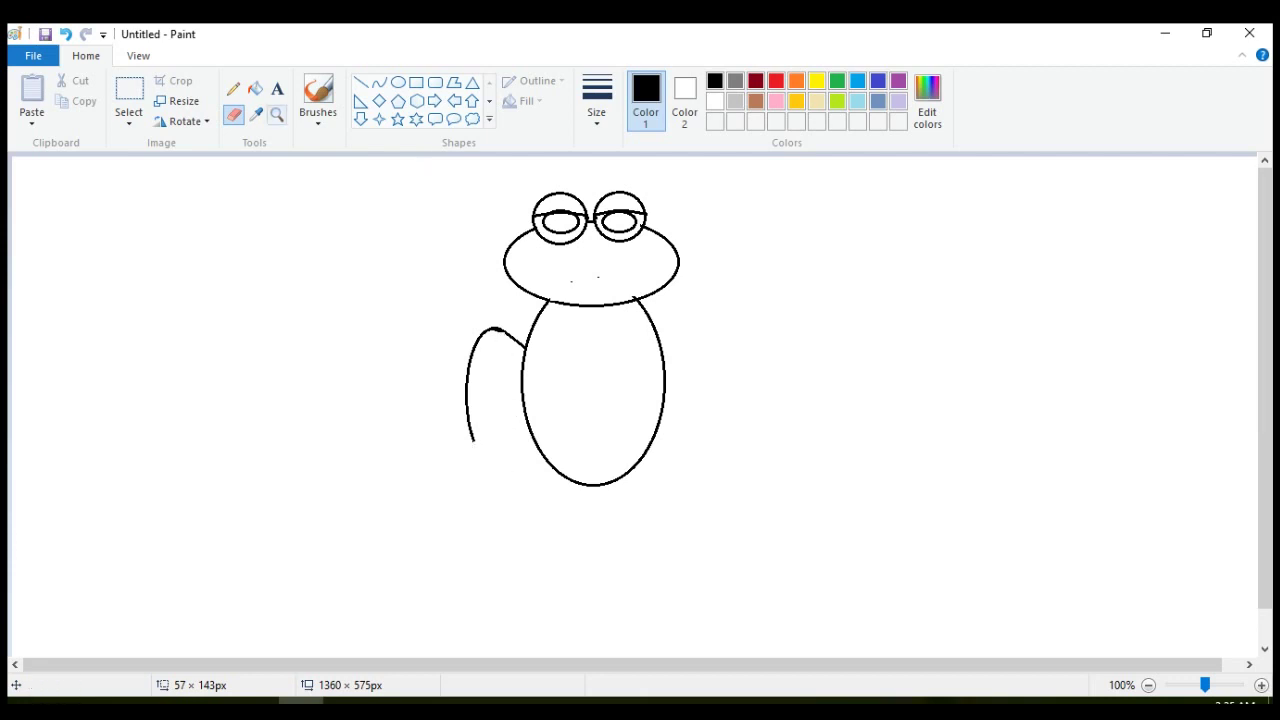
# Extend the leg's outer arc down to the ankle with a curve about 29 × 45 px and trim its lower end
pyautogui.click(379, 82)
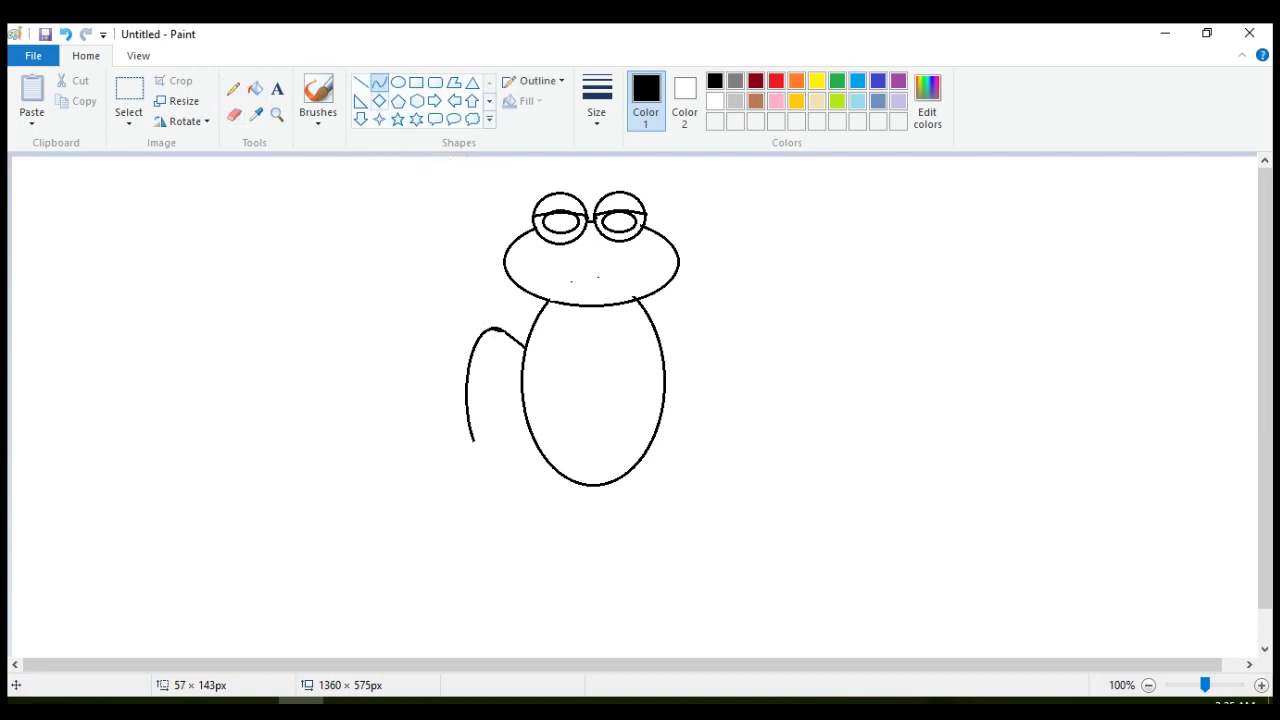
pyautogui.moveTo(471, 443); pyautogui.dragTo(501, 481)
pyautogui.hotkey('ctrl', 'z')
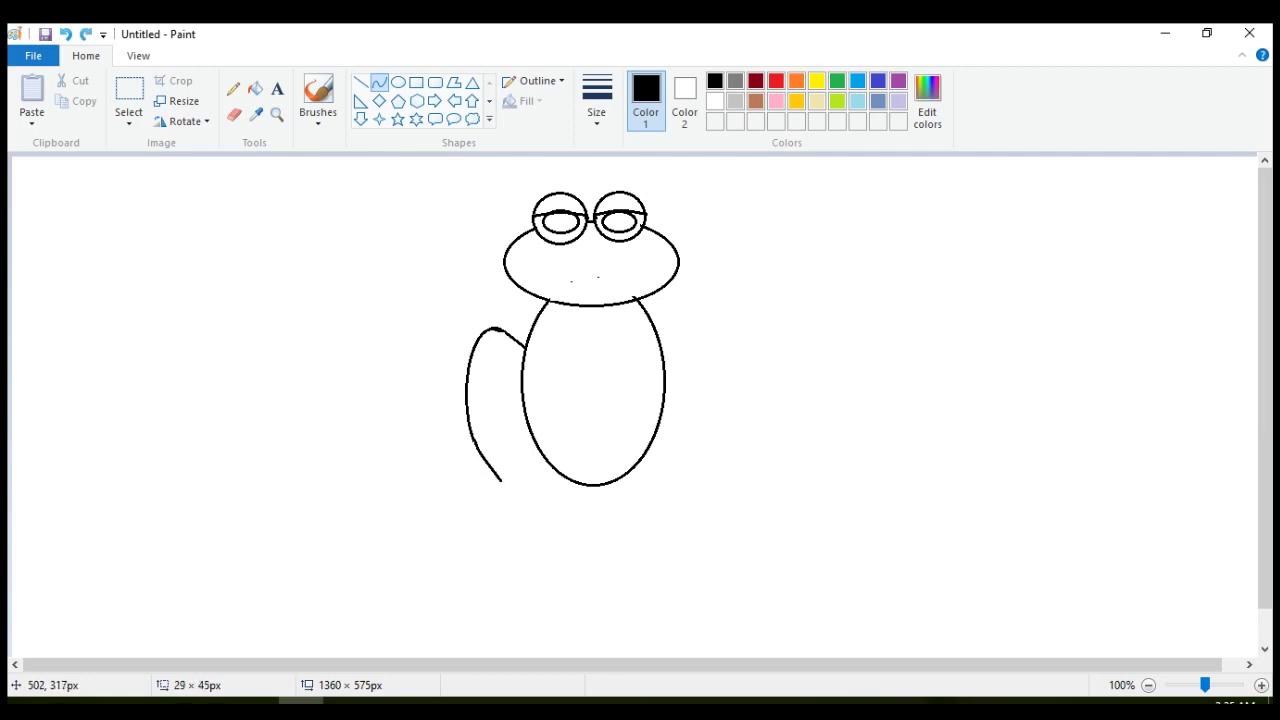
pyautogui.click(234, 114)
pyautogui.click(500, 478)
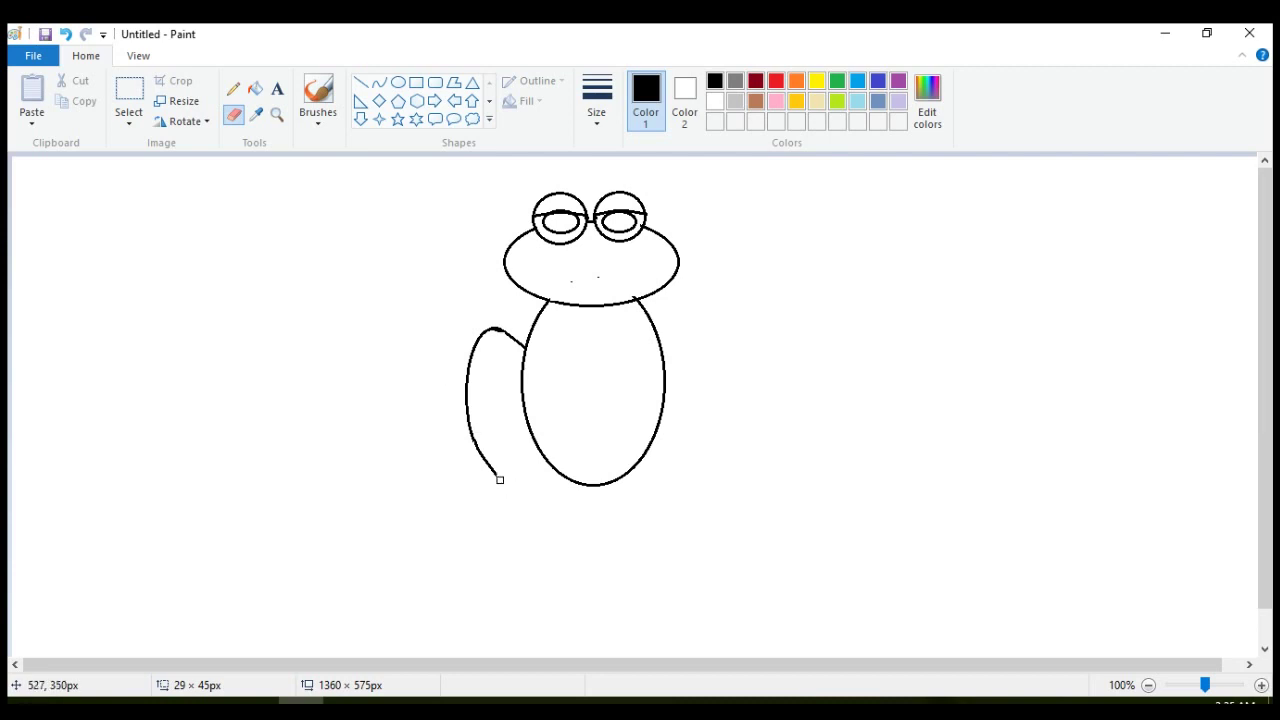
# Draw three toe lines fanning out from the ankle: an upper one about 73 × 24 px, a short middle one and a lower one about 91 × 33 px
pyautogui.click(379, 82)
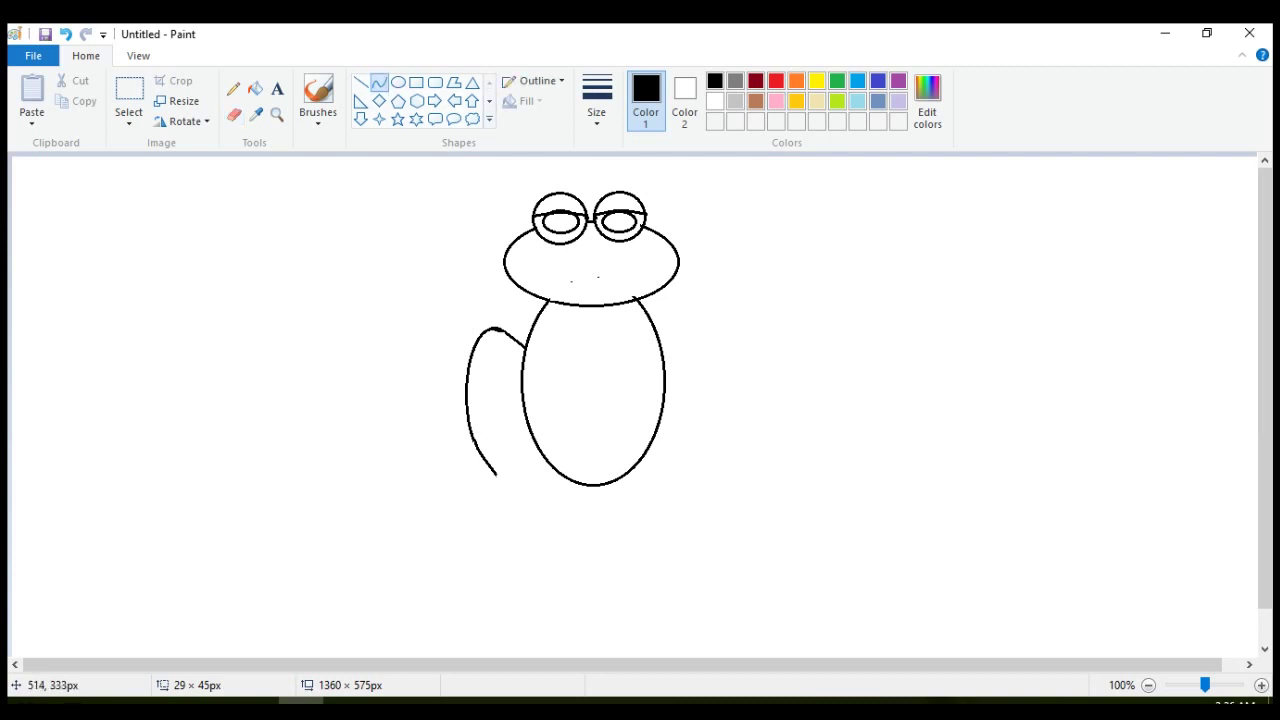
pyautogui.moveTo(498, 474); pyautogui.dragTo(432, 492)
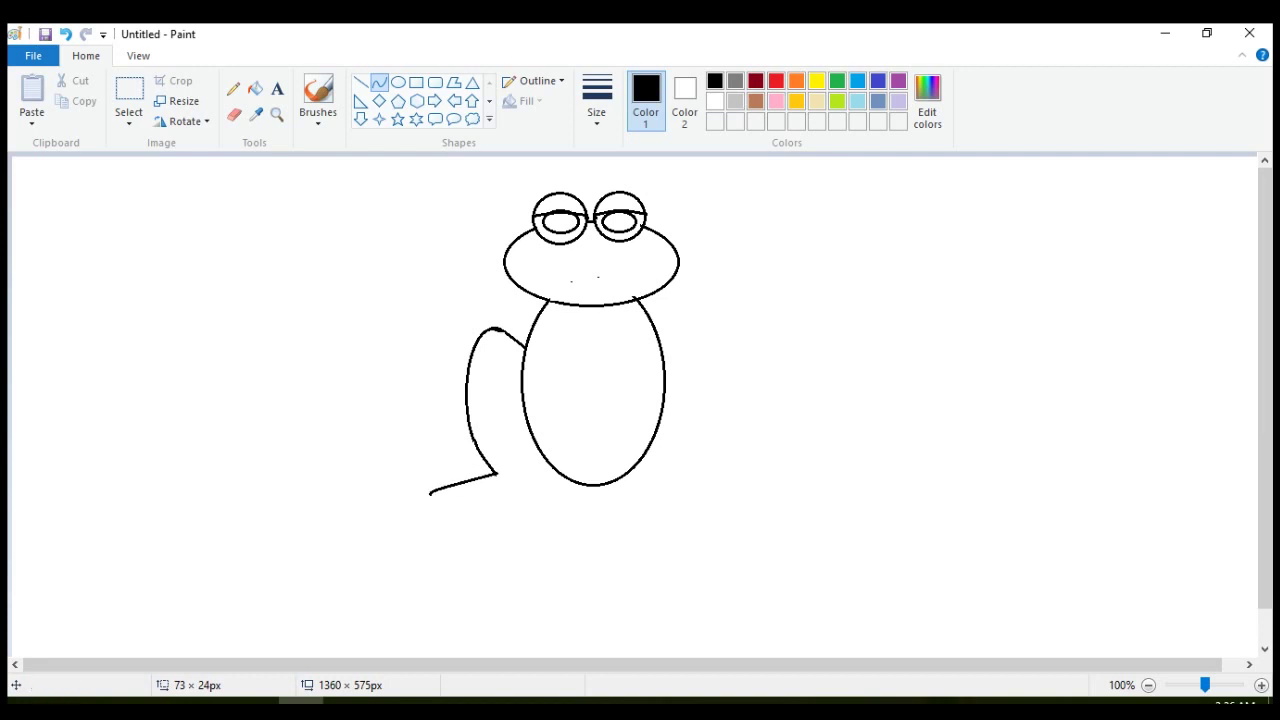
pyautogui.moveTo(437, 505); pyautogui.dragTo(472, 491)
pyautogui.moveTo(446, 525); pyautogui.dragTo(498, 493)
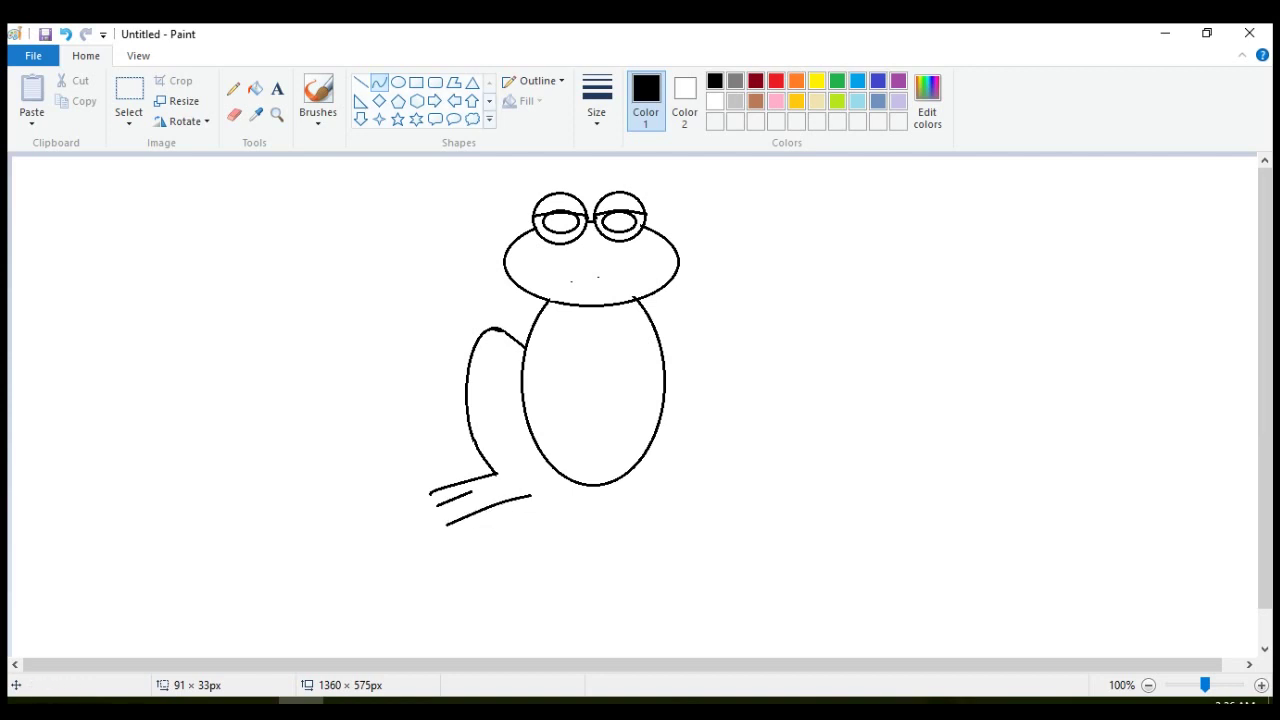
# Round off the heel at the inner end of the lower toe line with a curve about 16 × 20 px
pyautogui.moveTo(531, 495); pyautogui.dragTo(521, 477)
pyautogui.moveTo(569, 520); pyautogui.dragTo(577, 511)
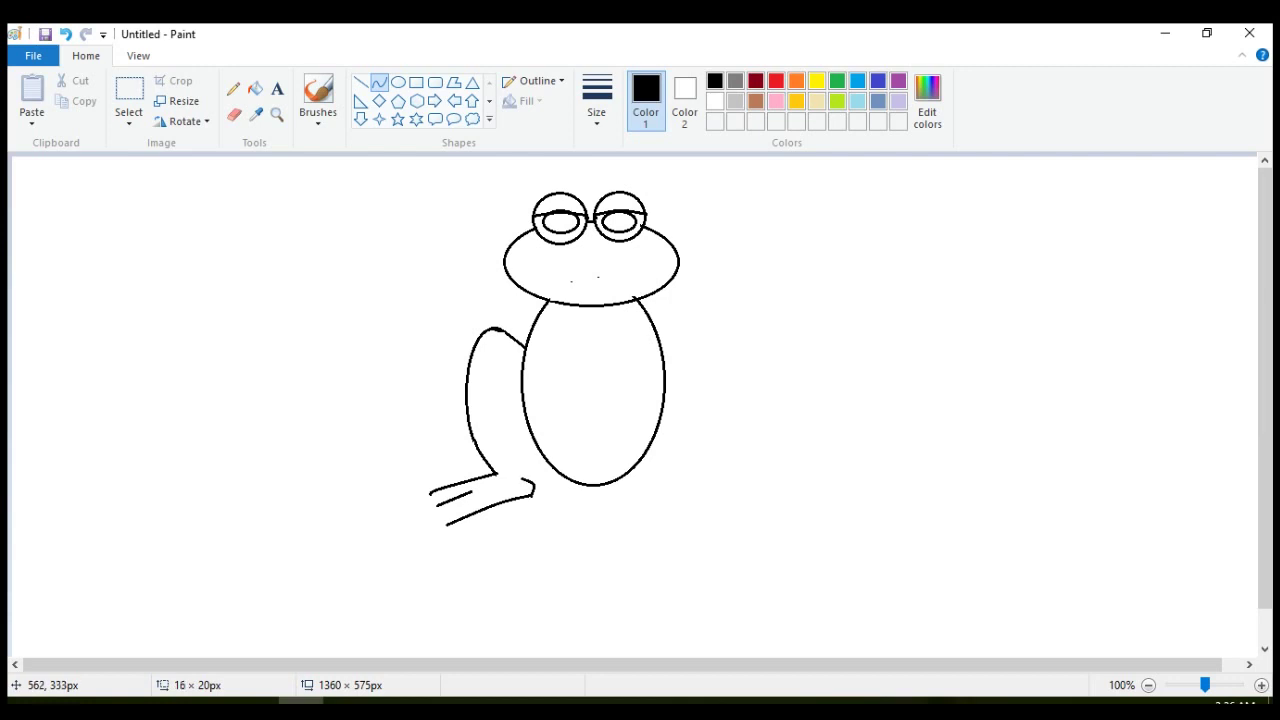
pyautogui.click(234, 114)
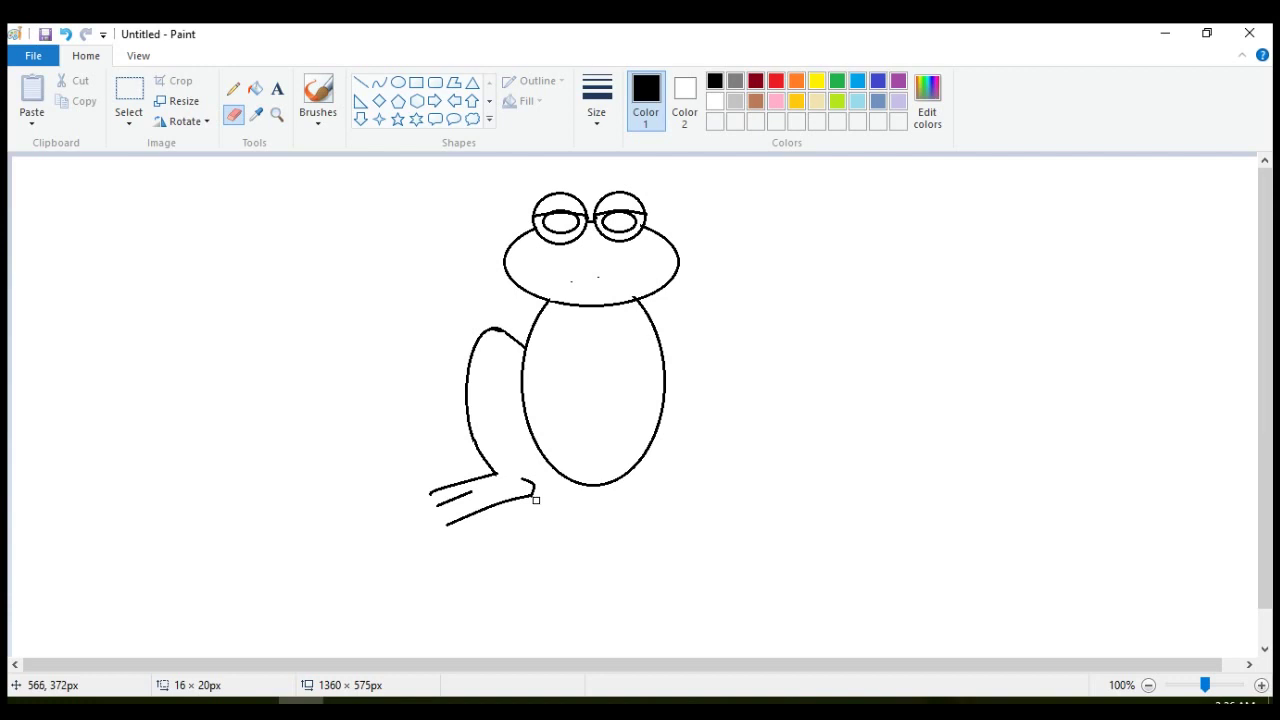
# Draw an inner ankle line about 9 × 42 px up from the heel and a curve joining the ankle to the body's underside
pyautogui.click(379, 82)
pyautogui.moveTo(531, 477); pyautogui.dragTo(518, 441)
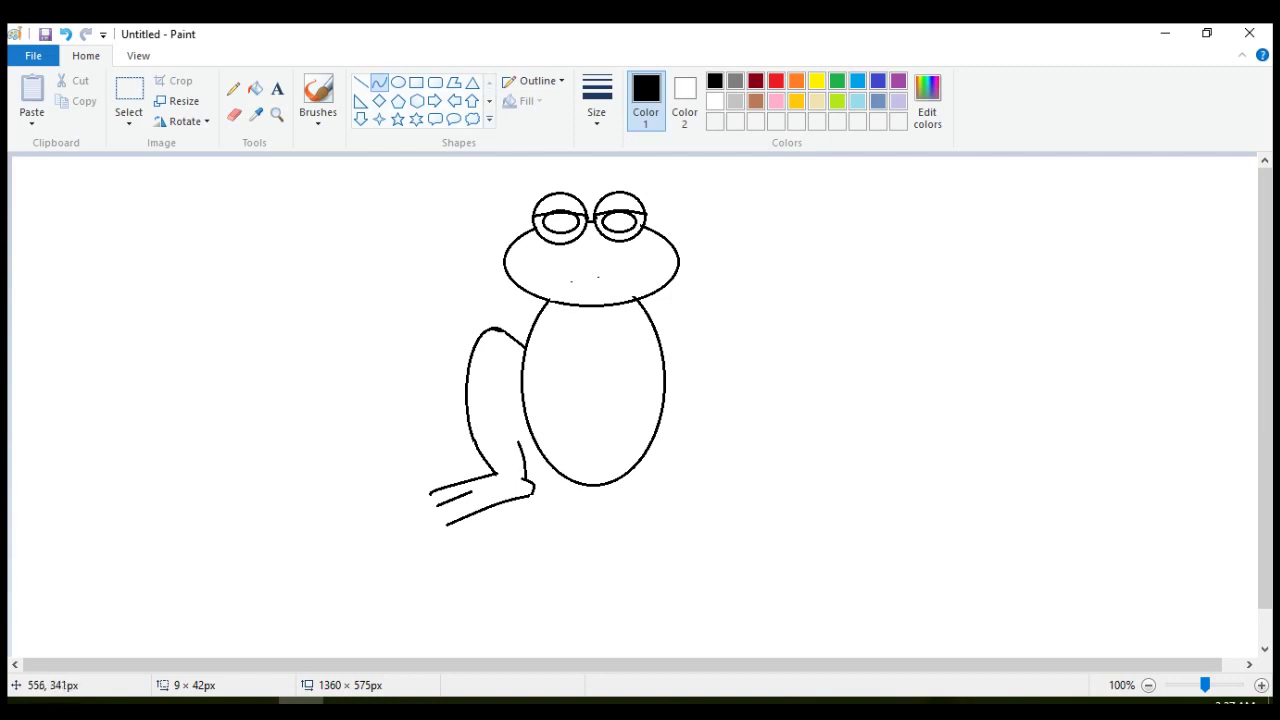
pyautogui.moveTo(526, 470)
pyautogui.mouseDown()
pyautogui.moveTo(564, 477)
pyautogui.moveTo(538, 469)
pyautogui.moveTo(579, 501)
pyautogui.mouseUp()
# Draw two webbing curves between the toes, about 16 × 12 px for the upper gap and 25 × 17 px for the lower gap
pyautogui.moveTo(438, 489); pyautogui.dragTo(455, 497)
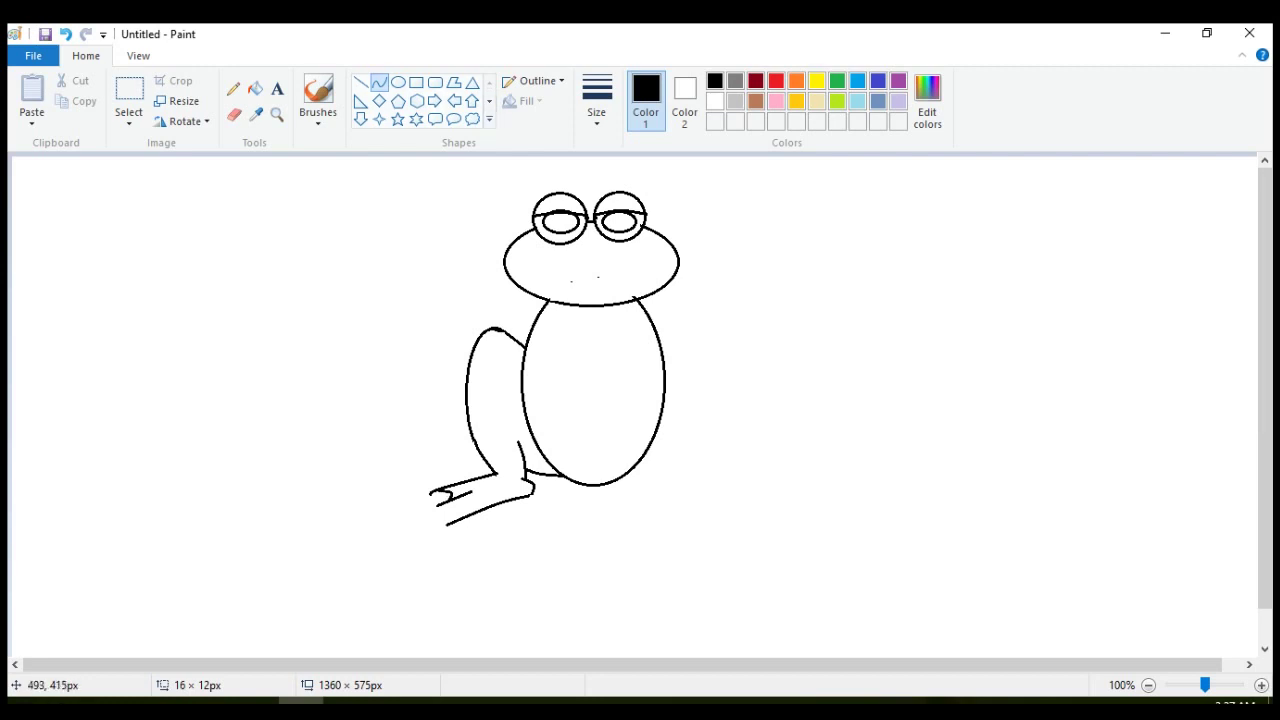
pyautogui.moveTo(451, 501)
pyautogui.mouseDown()
pyautogui.moveTo(471, 521)
pyautogui.moveTo(466, 503)
pyautogui.mouseUp()
# Draw a tiny circle at the tip of each of the three toes, redoing any that is misplaced
pyautogui.click(398, 82)
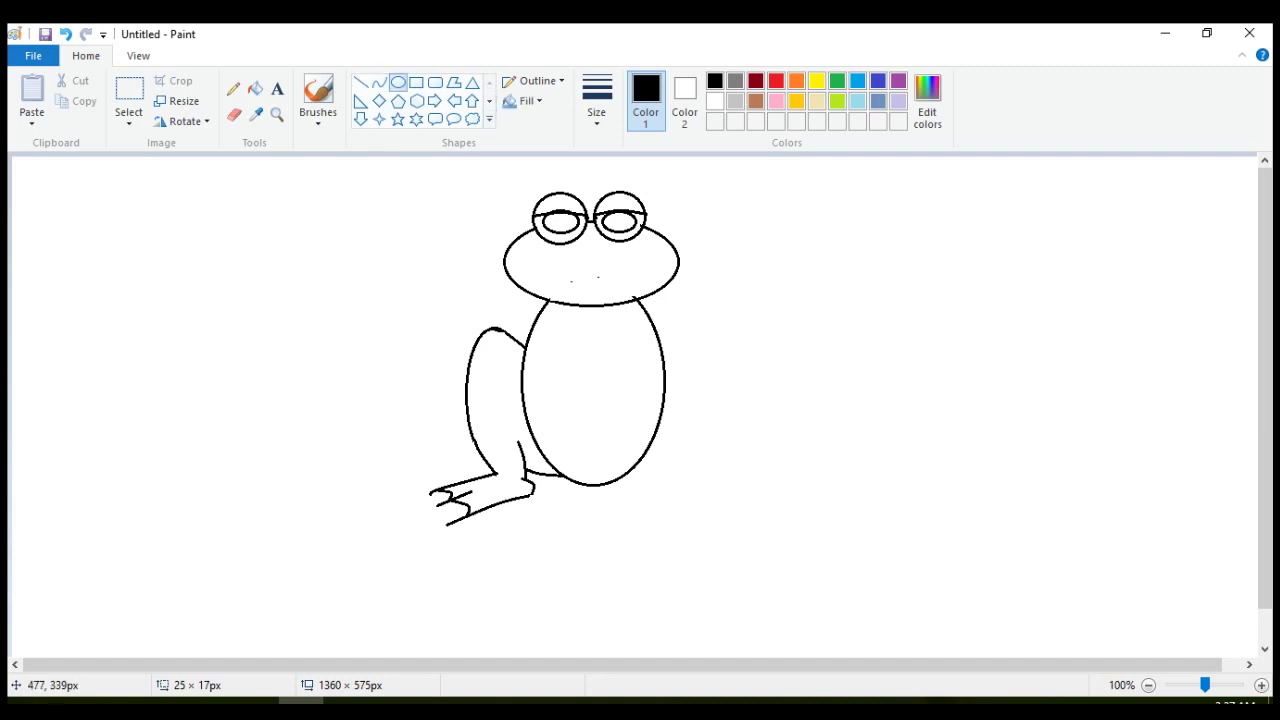
pyautogui.moveTo(425, 487); pyautogui.dragTo(432, 496)
pyautogui.click(437, 490)
pyautogui.moveTo(437, 507)
pyautogui.mouseDown()
pyautogui.moveTo(426, 503)
pyautogui.moveTo(436, 500)
pyautogui.mouseUp()
pyautogui.hotkey('ctrl', 'z')
pyautogui.moveTo(433, 501); pyautogui.dragTo(441, 523)
pyautogui.hotkey('ctrl', 'z')
pyautogui.moveTo(440, 531); pyautogui.dragTo(448, 522)
pyautogui.click(460, 360)
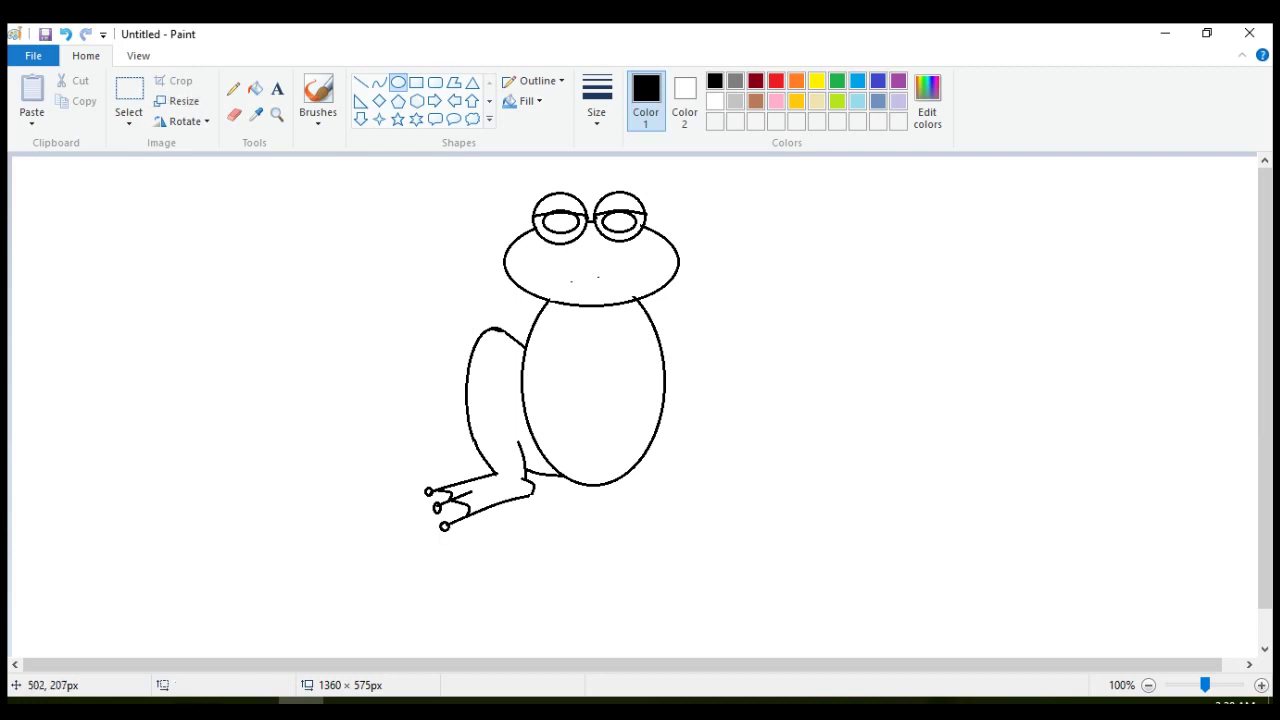
# Draw a curve about 83 × 37 px from the neck down over the top of the left leg, arched upward
pyautogui.click(379, 82)
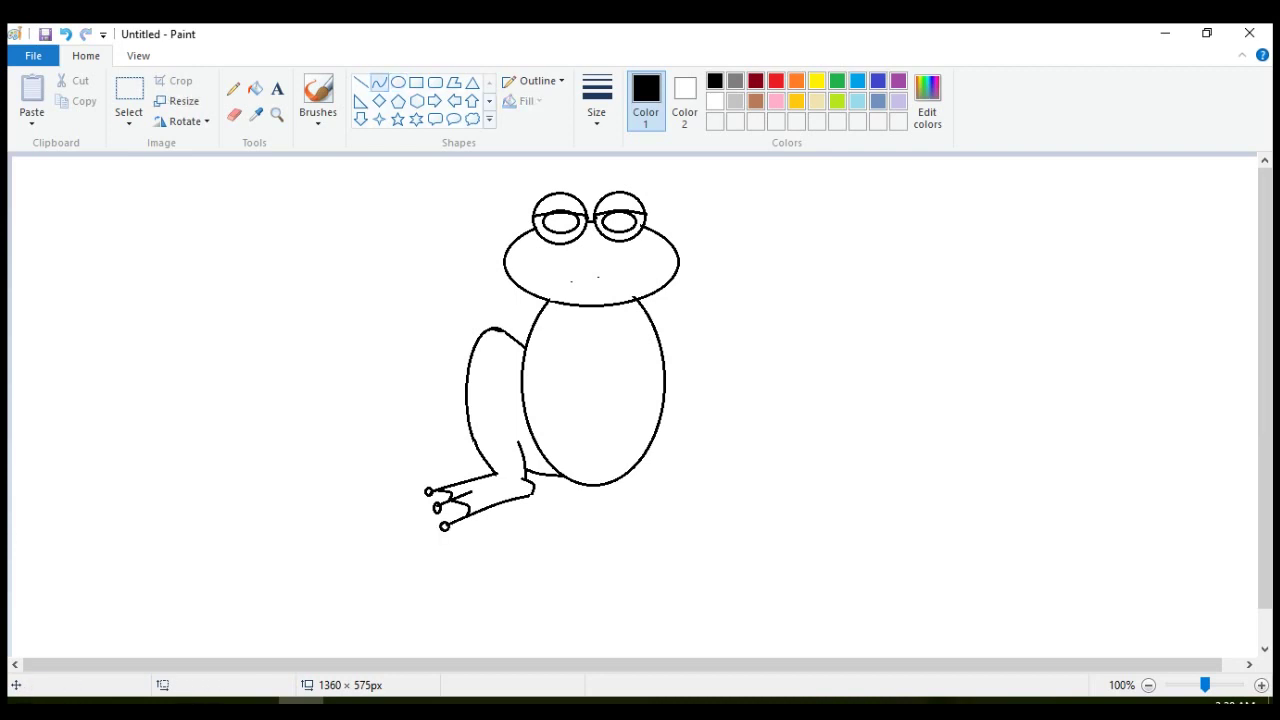
pyautogui.moveTo(546, 302)
pyautogui.mouseDown()
pyautogui.moveTo(458, 337)
pyautogui.moveTo(512, 296)
pyautogui.moveTo(530, 296)
pyautogui.moveTo(469, 334)
pyautogui.mouseUp()
pyautogui.click(537, 296)
pyautogui.hotkey('ctrl', 'z')
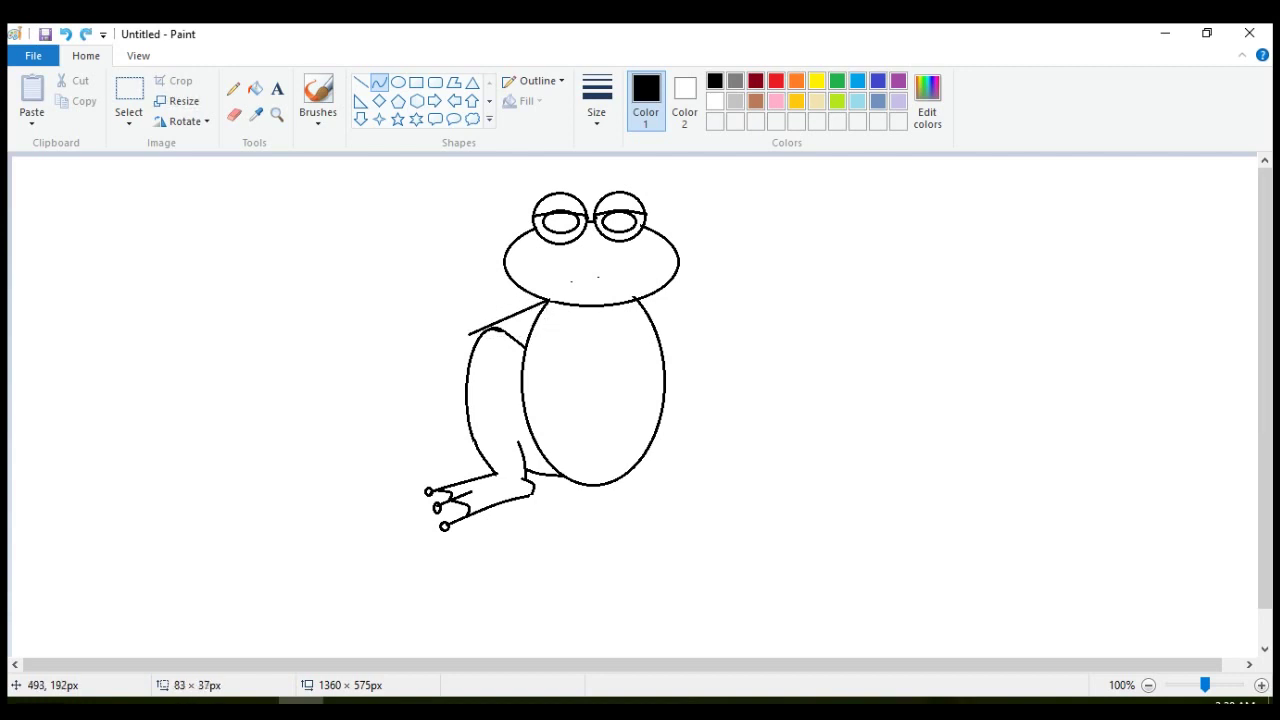
pyautogui.moveTo(565, 323); pyautogui.dragTo(552, 315)
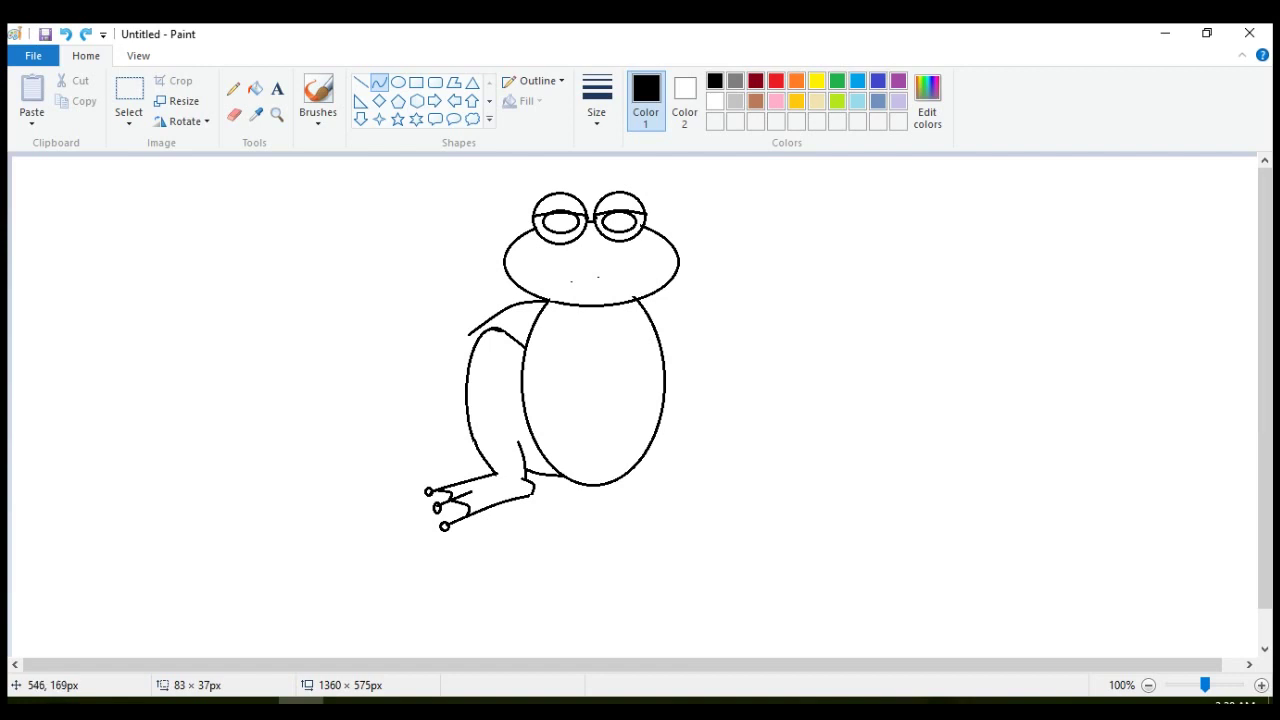
# Discard the curve over the left leg and draw the outer upper arm as a curve about 73 × 55 px from the head's underside to the elbow
pyautogui.press('Escape')
pyautogui.moveTo(528, 294); pyautogui.dragTo(460, 344)
pyautogui.moveTo(547, 319); pyautogui.dragTo(524, 332)
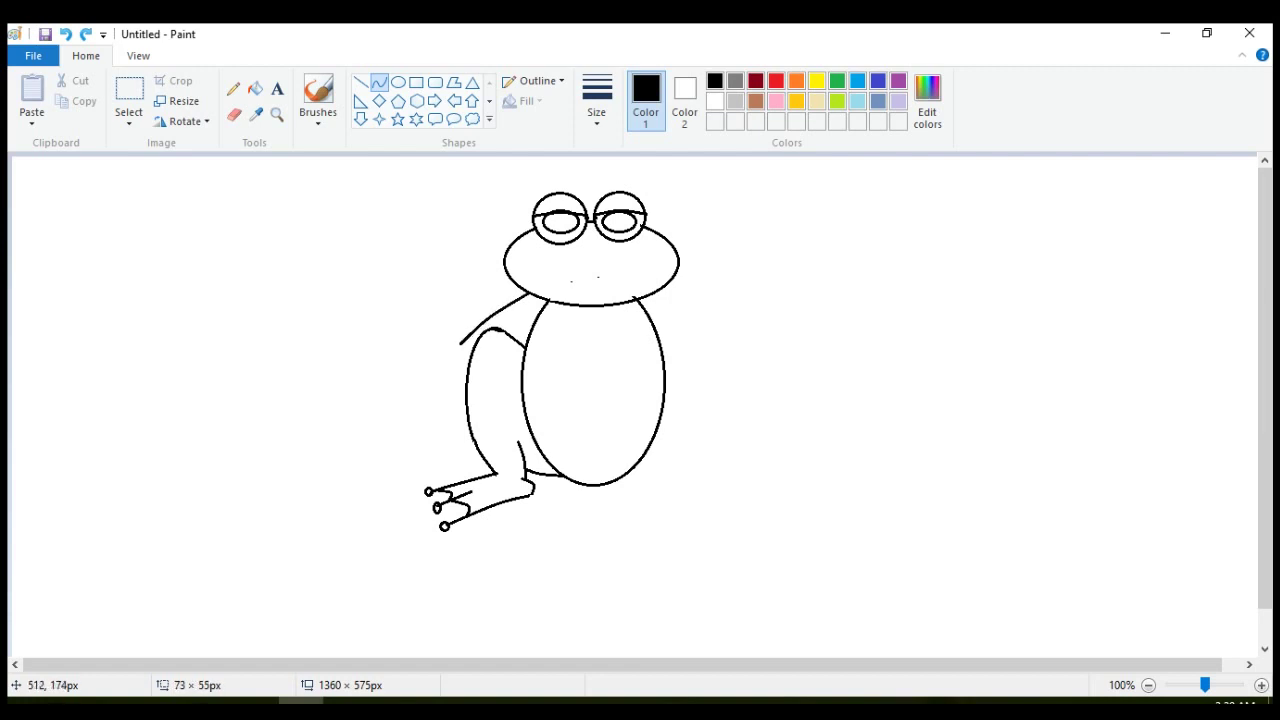
# Draw the upper arm's underside as a short line out from the body and a line about 44 × 32 px down to the inner elbow
pyautogui.moveTo(540, 314); pyautogui.dragTo(512, 313)
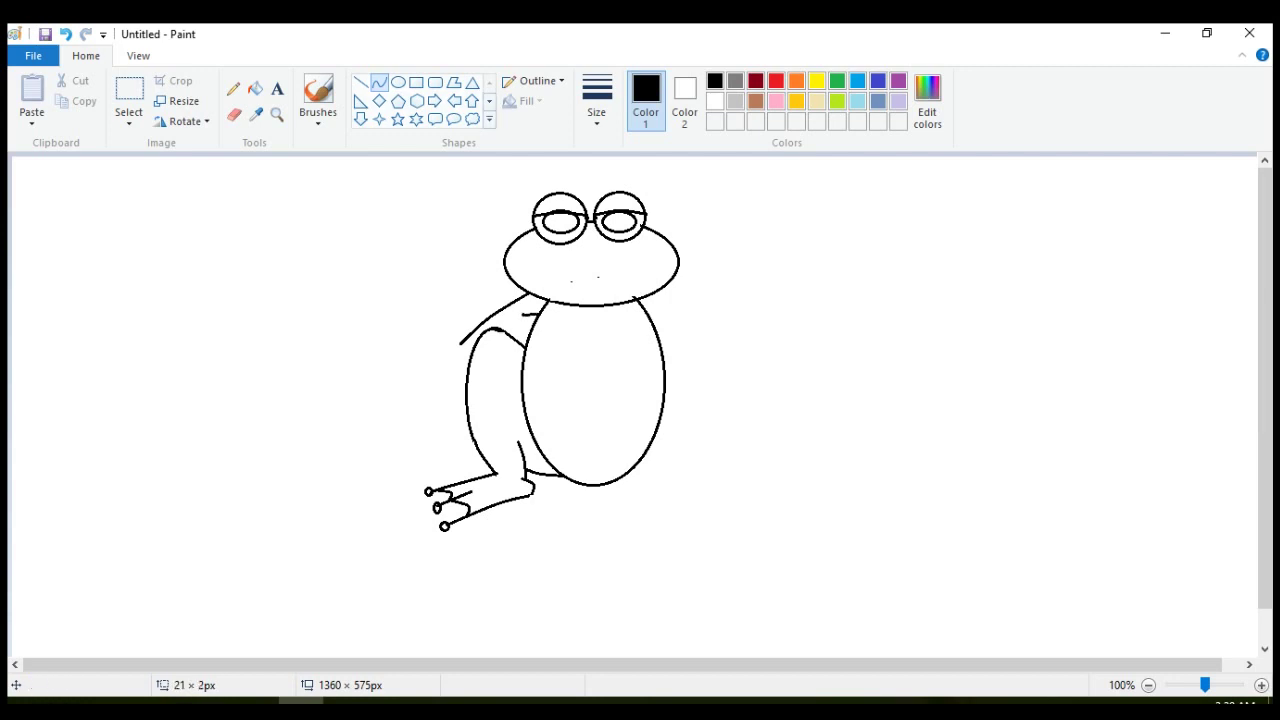
pyautogui.hotkey('ctrl', 'z')
pyautogui.moveTo(535, 322)
pyautogui.mouseDown()
pyautogui.moveTo(514, 316)
pyautogui.moveTo(526, 319)
pyautogui.mouseUp()
pyautogui.click(380, 83)
pyautogui.click(379, 82)
pyautogui.moveTo(521, 317); pyautogui.dragTo(478, 348)
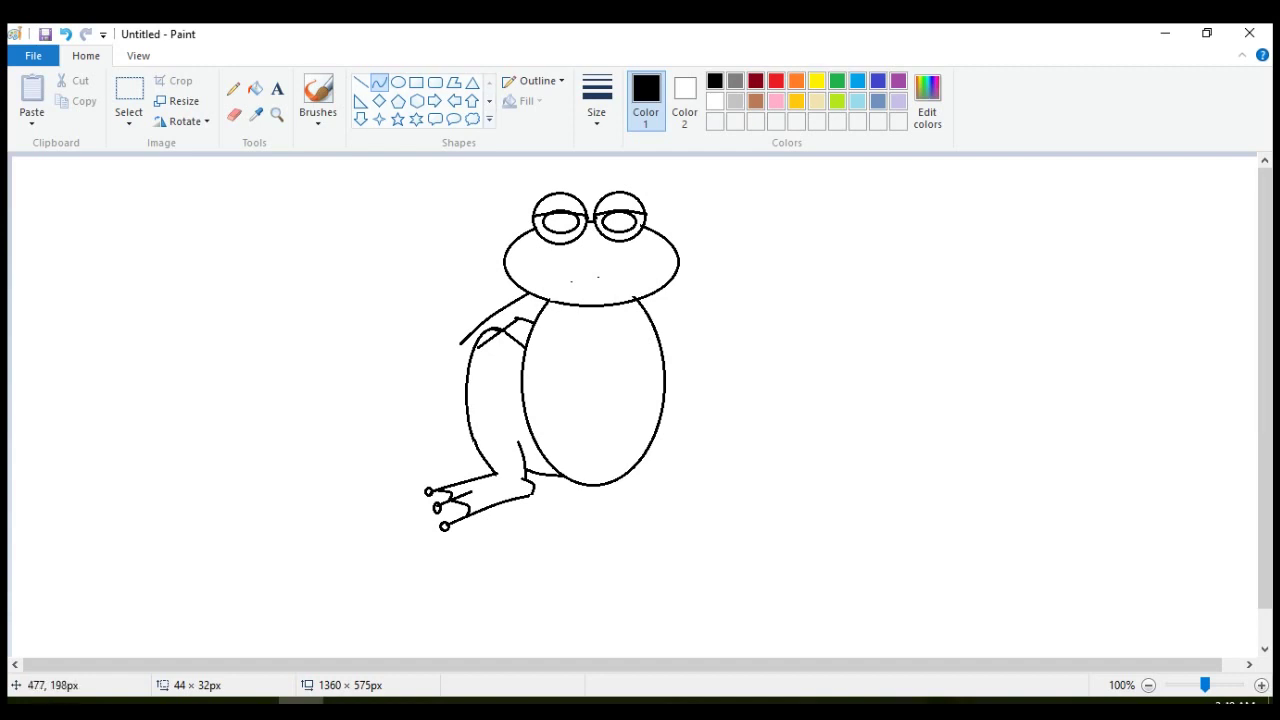
# Draw the outer and inner forearm lines from the elbow down to the wrist, the inner one about 24 × 50 px
pyautogui.moveTo(460, 344); pyautogui.dragTo(502, 390)
pyautogui.hotkey('ctrl', 'z')
pyautogui.moveTo(460, 344); pyautogui.dragTo(497, 408)
pyautogui.moveTo(478, 348)
pyautogui.mouseDown()
pyautogui.moveTo(501, 397)
pyautogui.moveTo(527, 386)
pyautogui.mouseUp()
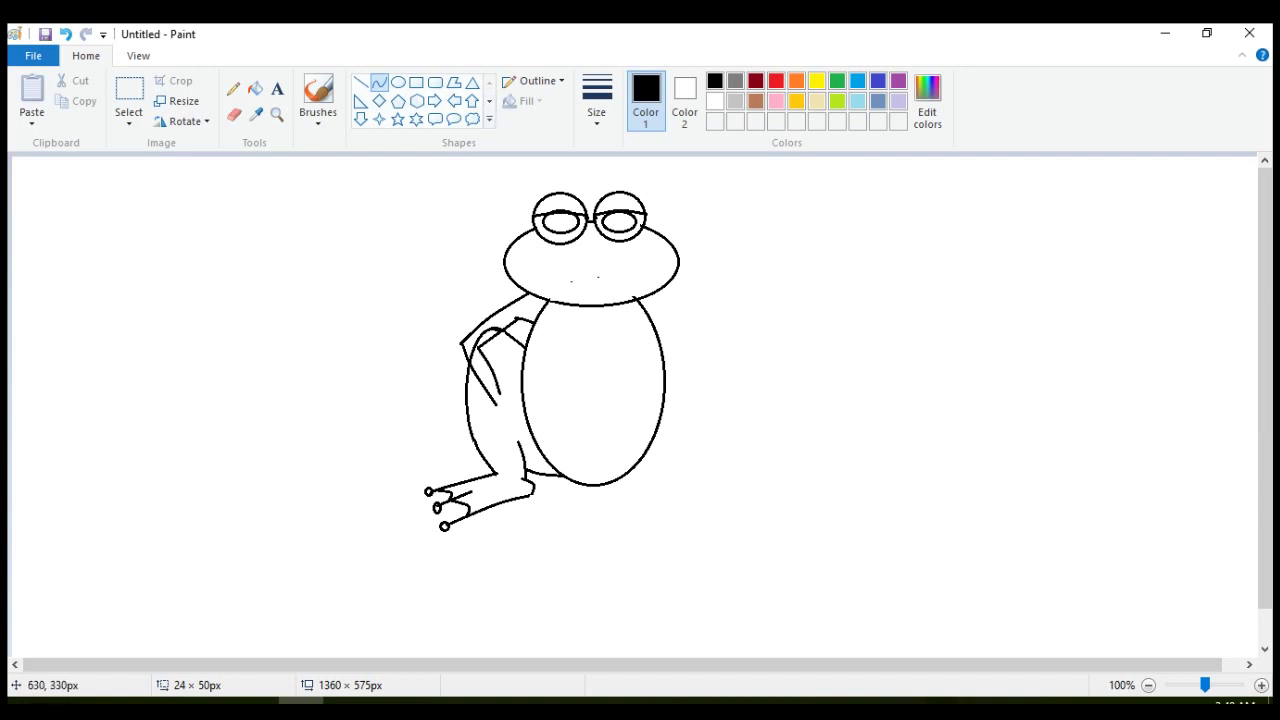
# Draw the thumb line from the wrist to the body and the outer edge of the hand from the wrist downward
pyautogui.moveTo(500, 394); pyautogui.dragTo(528, 406)
pyautogui.click(379, 83)
pyautogui.moveTo(495, 400)
pyautogui.mouseDown()
pyautogui.moveTo(503, 448)
pyautogui.moveTo(527, 449)
pyautogui.mouseUp()
# Draw the first finger lines of the hand, with one about 6 × 22 px and the innermost about 12 × 24 px
pyautogui.click(360, 82)
pyautogui.click(379, 82)
pyautogui.moveTo(503, 427); pyautogui.dragTo(508, 449)
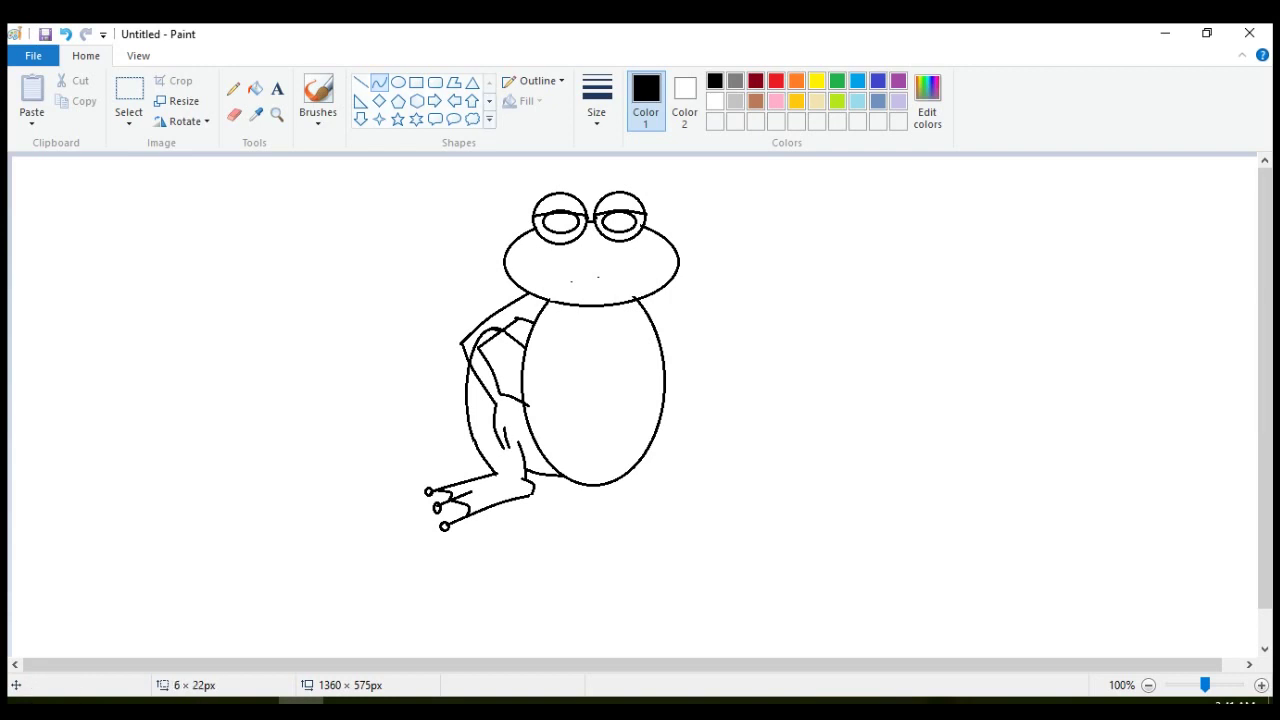
pyautogui.moveTo(509, 424); pyautogui.dragTo(512, 439)
pyautogui.moveTo(521, 424)
pyautogui.mouseDown()
pyautogui.moveTo(530, 445)
pyautogui.moveTo(520, 436)
pyautogui.mouseUp()
pyautogui.click(379, 83)
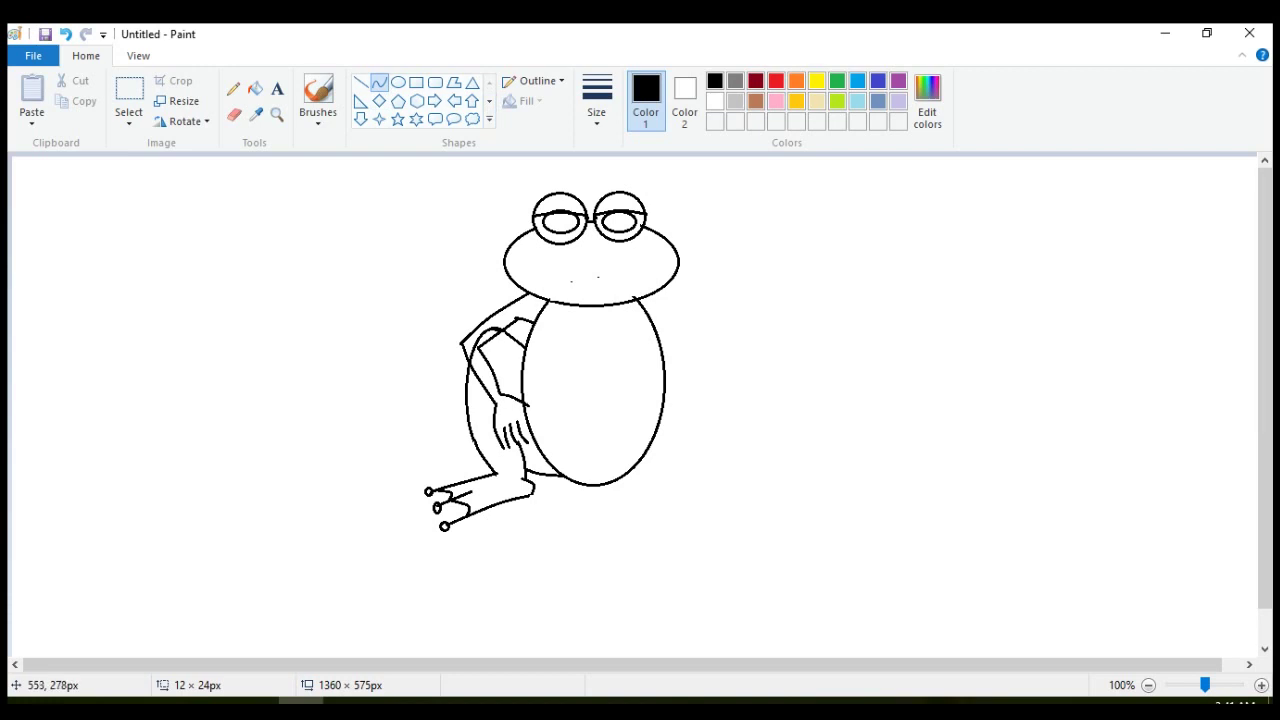
# Draw the underside of the thumb with a short line running down into the palm
pyautogui.moveTo(509, 405)
pyautogui.mouseDown()
pyautogui.moveTo(524, 406)
pyautogui.moveTo(524, 421)
pyautogui.moveTo(518, 405)
pyautogui.mouseUp()
pyautogui.hotkey('ctrl', 'z')
pyautogui.moveTo(513, 408)
pyautogui.mouseDown()
pyautogui.moveTo(523, 426)
pyautogui.moveTo(514, 418)
pyautogui.mouseUp()
pyautogui.click(463, 405)
# Complete the fingers with three narrow lines beside the existing ones, the middle about 5 × 25 px and the last about 6 × 28 px
pyautogui.moveTo(503, 450); pyautogui.dragTo(505, 426)
pyautogui.hotkey('ctrl', 'z')
pyautogui.moveTo(505, 426); pyautogui.dragTo(503, 447)
pyautogui.click(500, 439)
pyautogui.click(380, 83)
pyautogui.moveTo(510, 447); pyautogui.dragTo(510, 430)
pyautogui.click(506, 438)
pyautogui.click(380, 83)
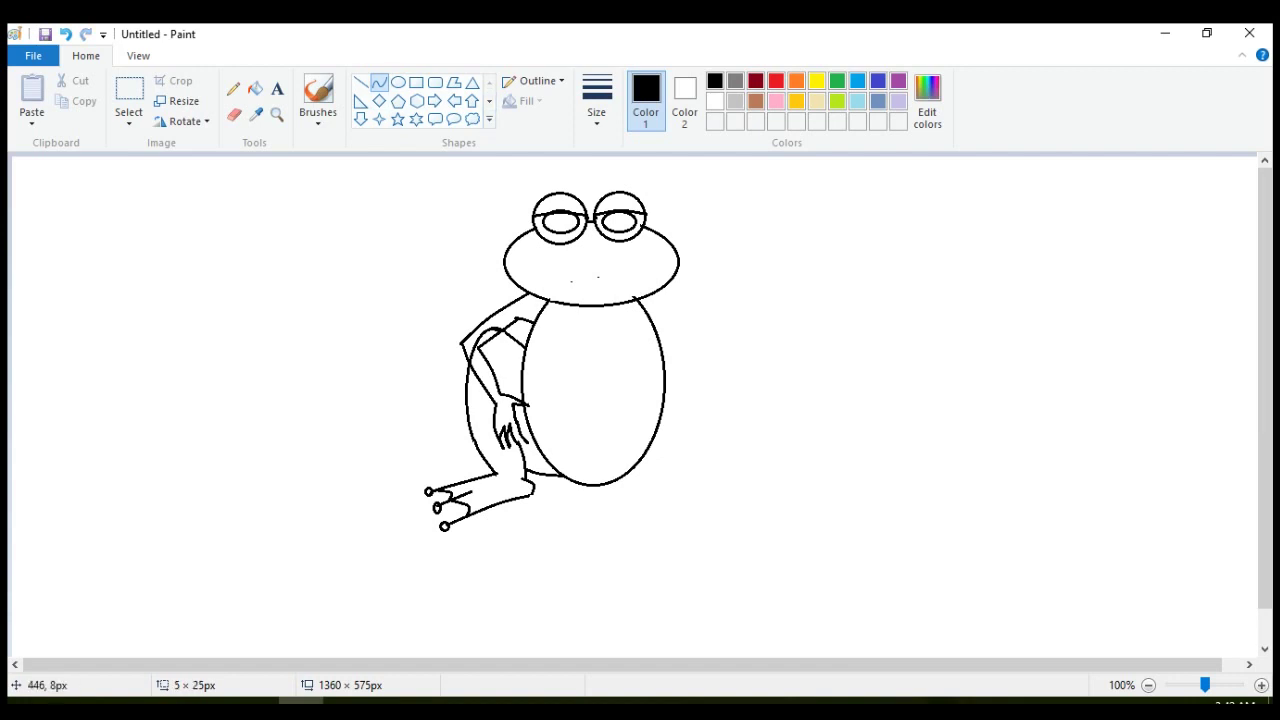
pyautogui.moveTo(518, 444); pyautogui.dragTo(514, 420)
# Erase the lines overlapping the hand and arm, using the thinnest eraser for details, and add tiny circles on the fingertips and thumb tip
pyautogui.click(234, 114)
pyautogui.moveTo(532, 449); pyautogui.dragTo(519, 427)
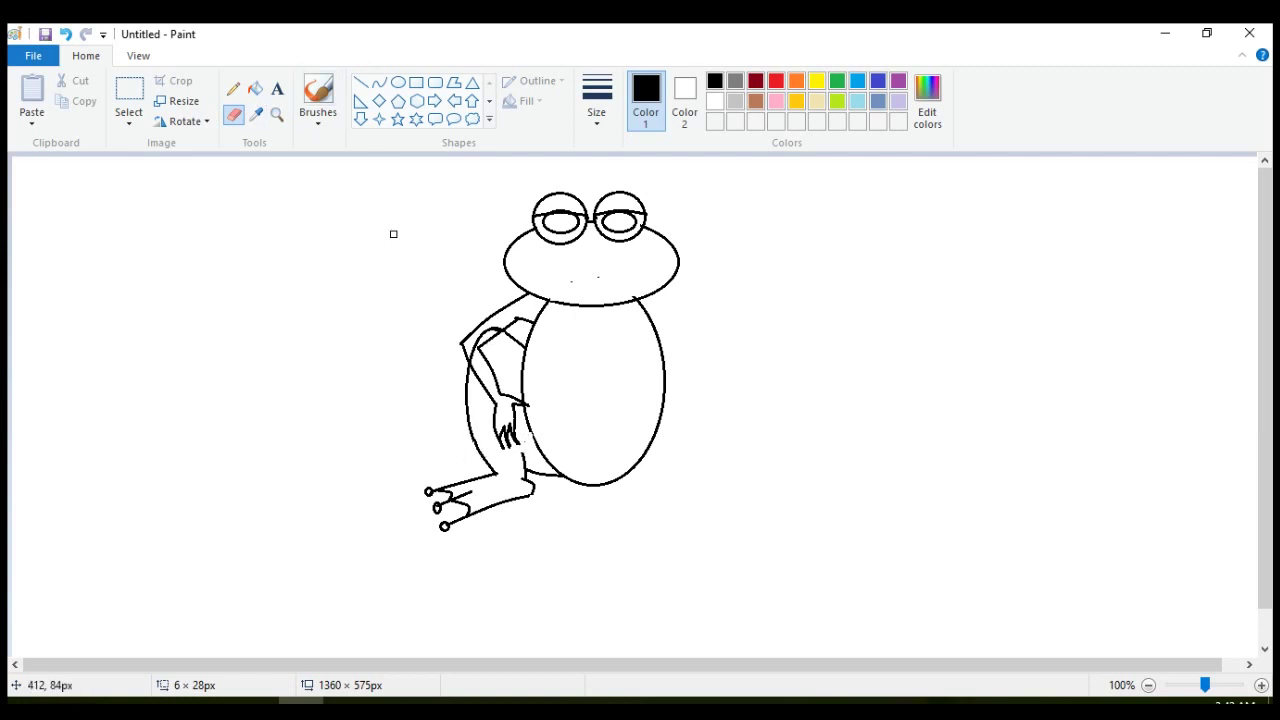
pyautogui.moveTo(497, 327); pyautogui.dragTo(480, 334)
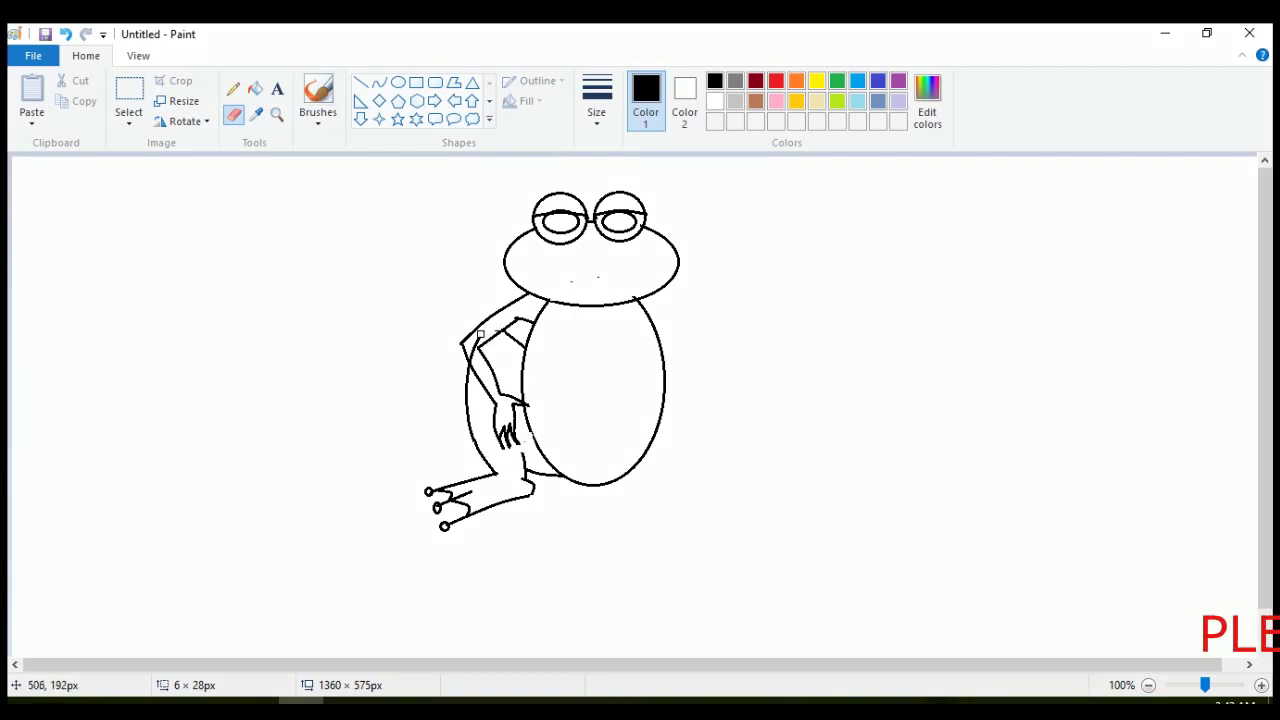
pyautogui.click(596, 100)
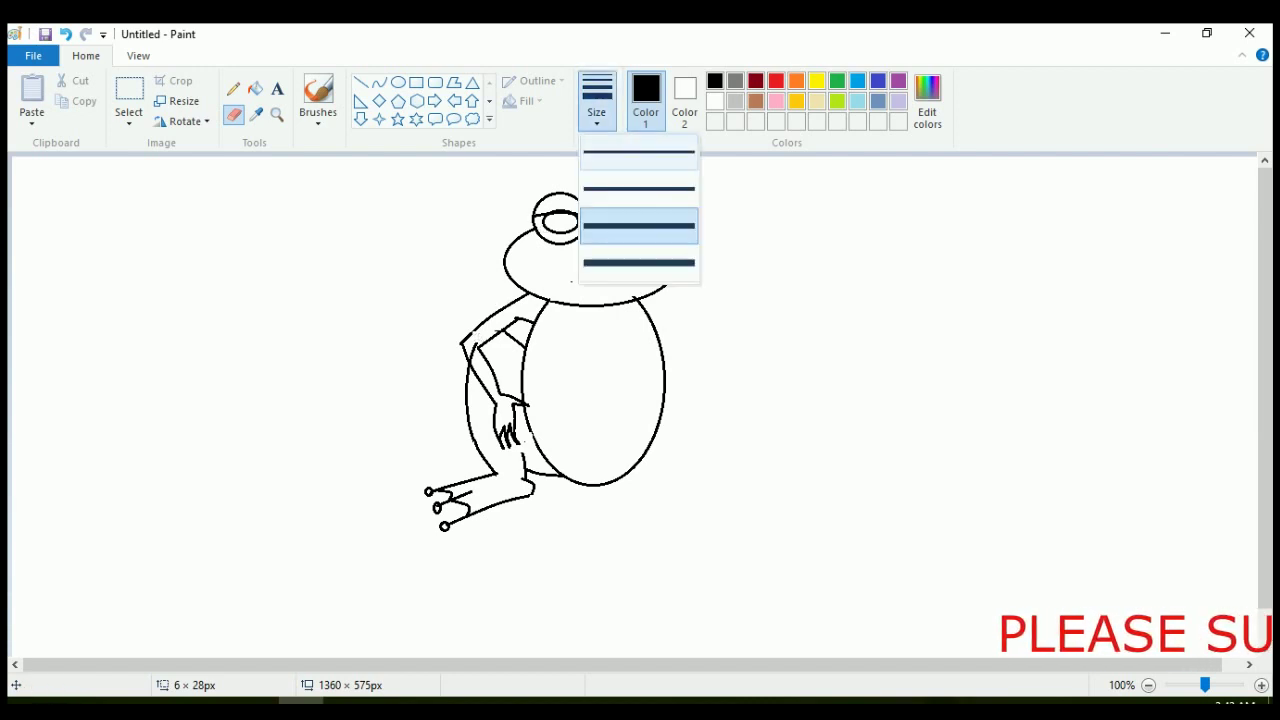
pyautogui.click(639, 226)
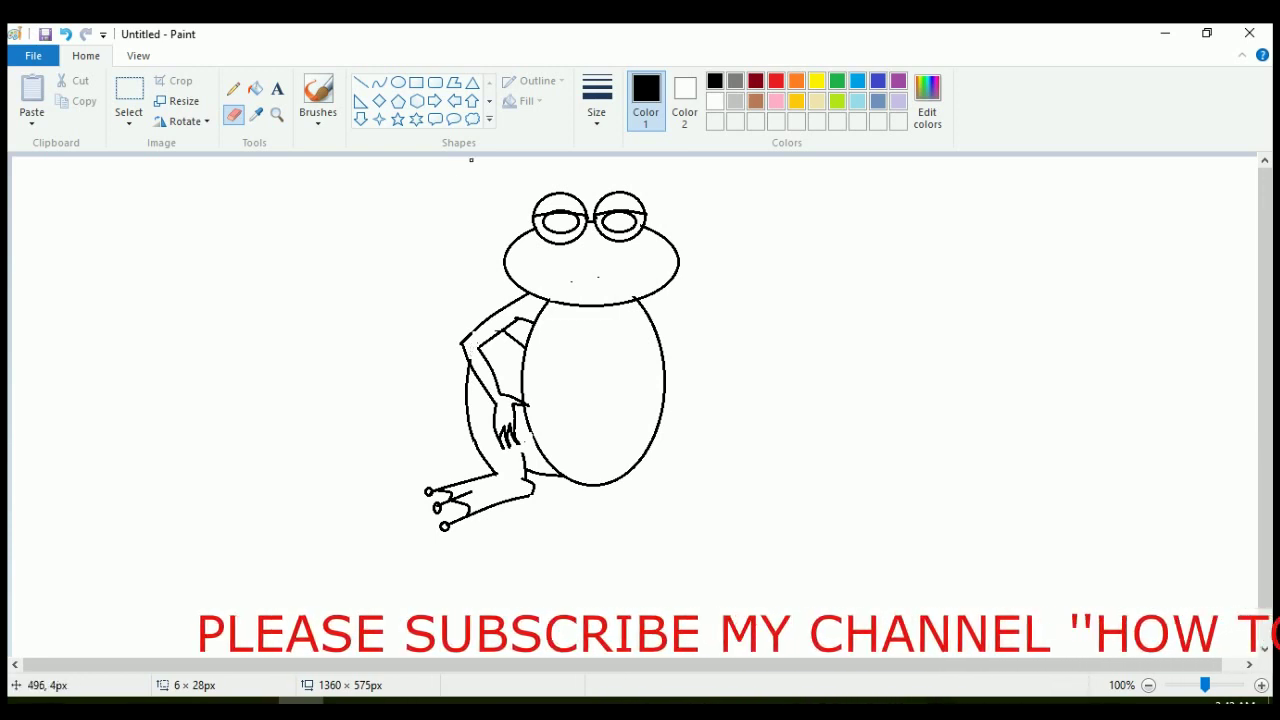
pyautogui.click(398, 82)
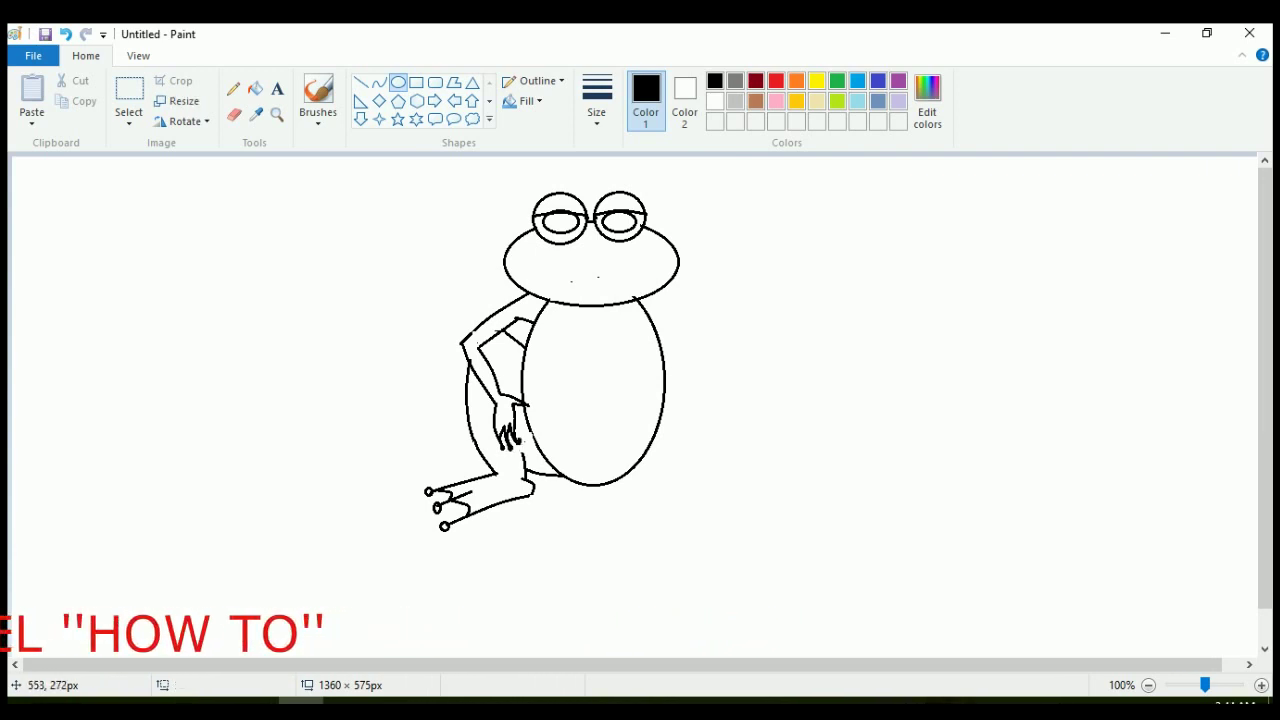
pyautogui.moveTo(528, 406); pyautogui.dragTo(531, 402)
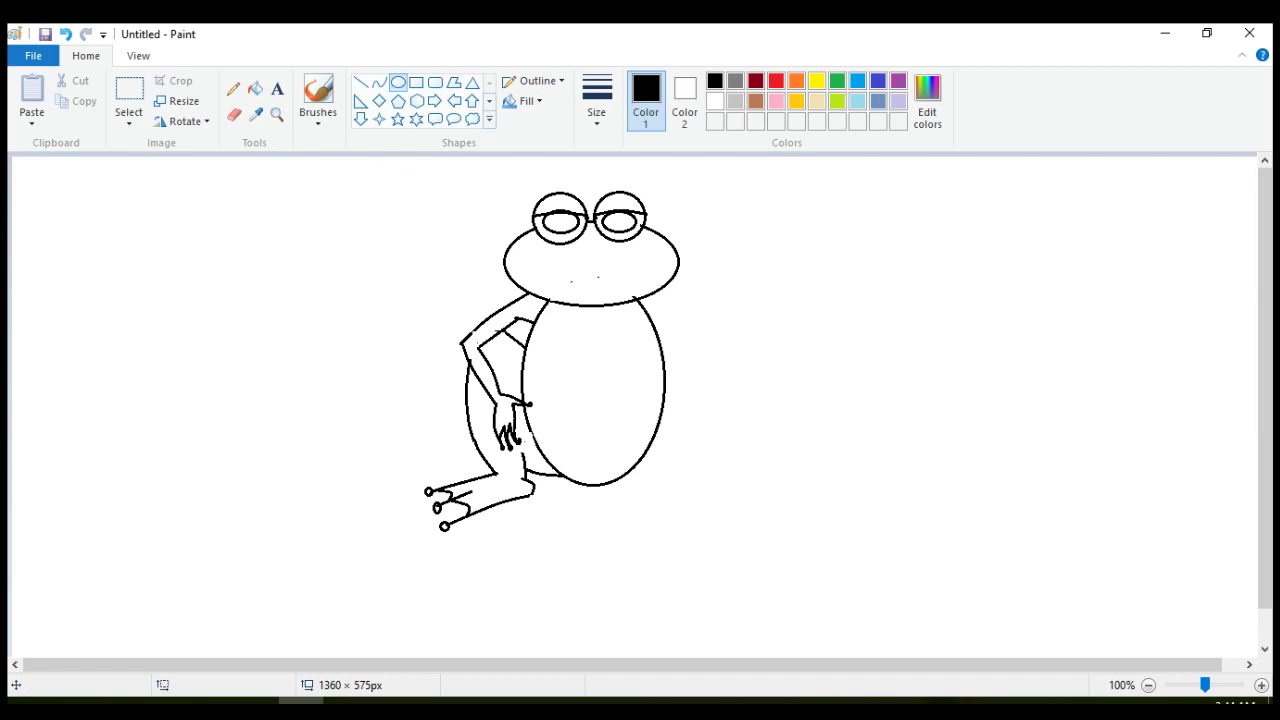
# Draw a belly ellipse inside the body and stretch it to about 131 × 210 px, following the body outline
pyautogui.moveTo(586, 461); pyautogui.dragTo(648, 296)
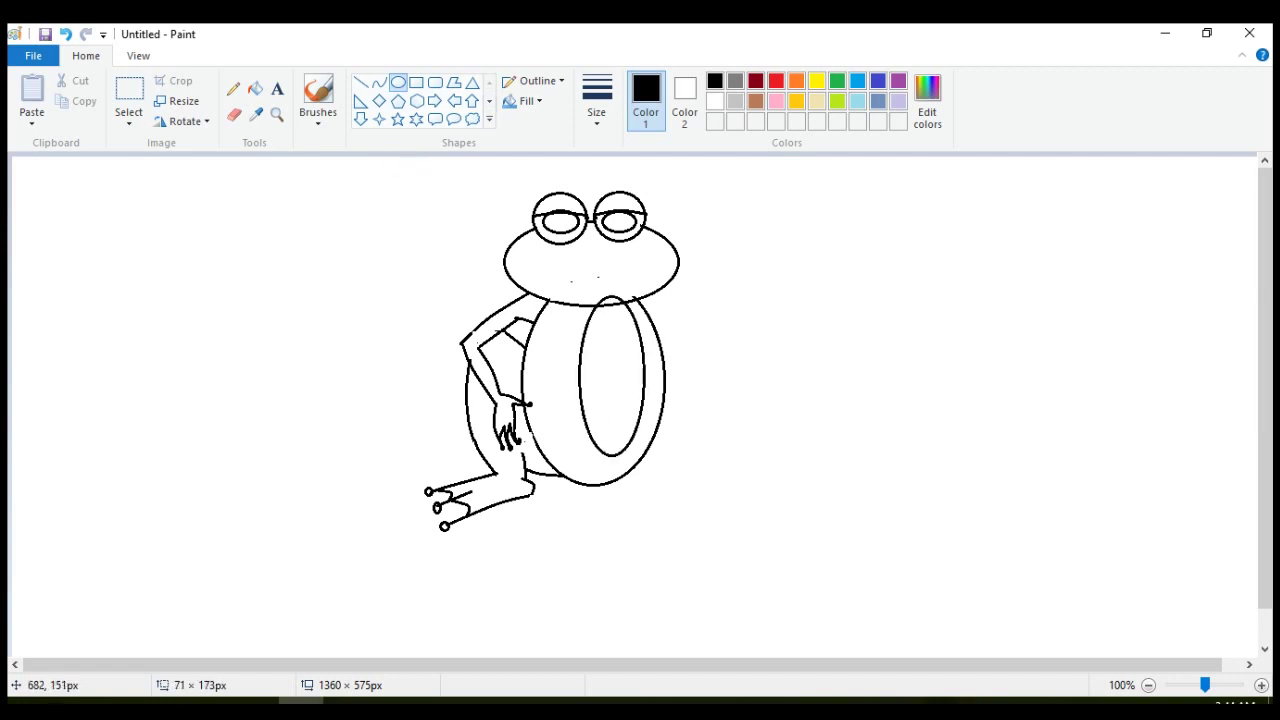
pyautogui.moveTo(584, 376)
pyautogui.mouseDown()
pyautogui.moveTo(537, 362)
pyautogui.moveTo(540, 374)
pyautogui.mouseUp()
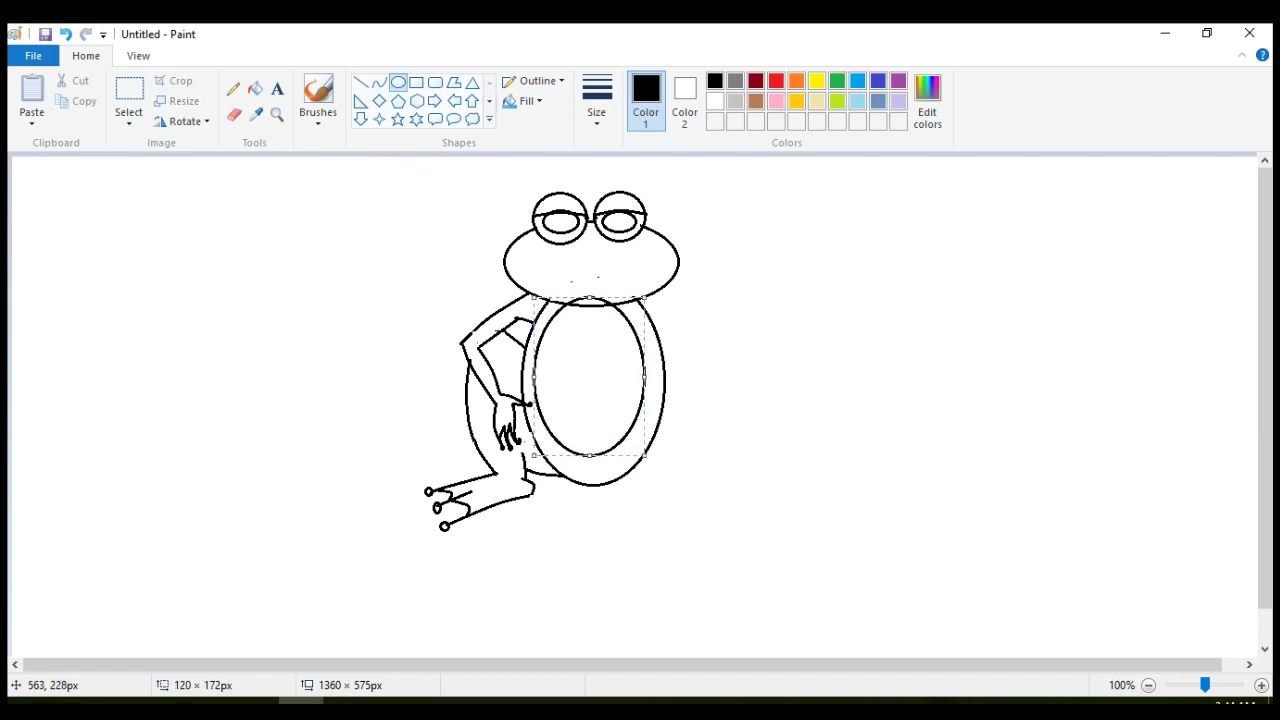
pyautogui.moveTo(589, 456); pyautogui.dragTo(591, 472)
pyautogui.moveTo(644, 385); pyautogui.dragTo(648, 394)
pyautogui.moveTo(649, 472); pyautogui.dragTo(655, 472)
pyautogui.moveTo(596, 297)
pyautogui.mouseDown()
pyautogui.moveTo(584, 269)
pyautogui.moveTo(564, 280)
pyautogui.mouseUp()
# Erase the top of the belly ellipse inside the head, using the thickest eraser size
pyautogui.click(234, 113)
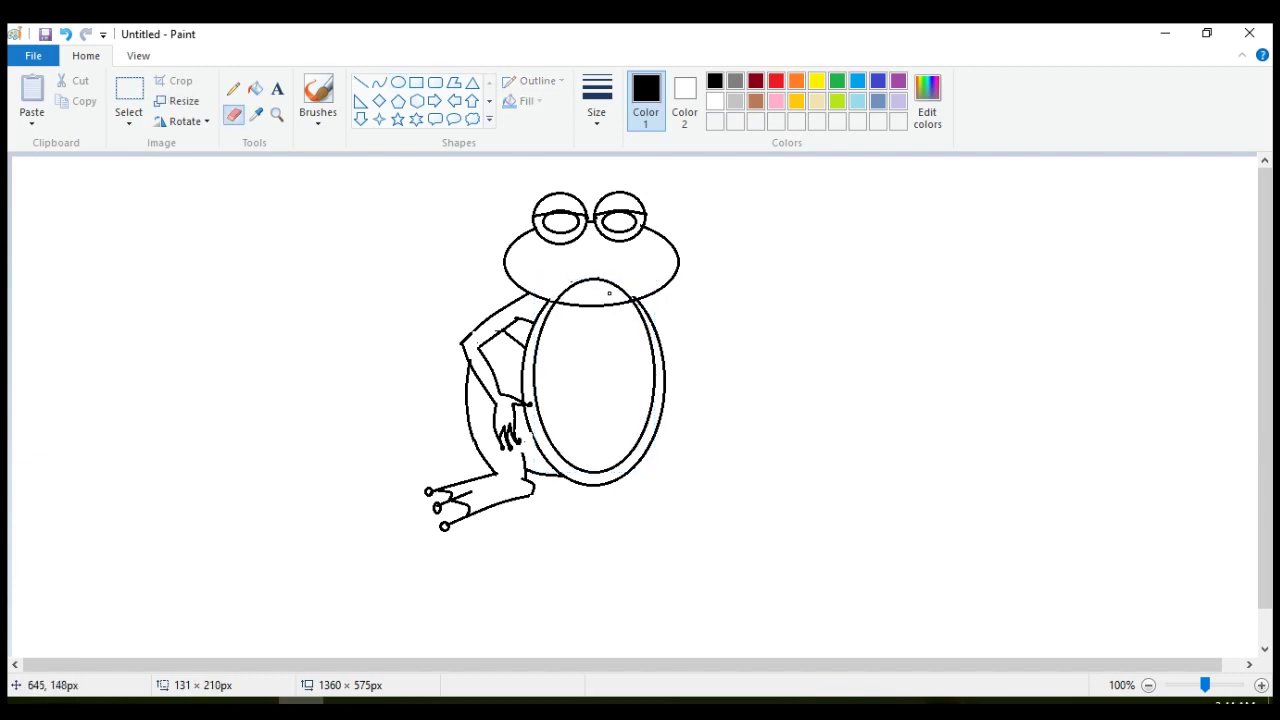
pyautogui.click(597, 100)
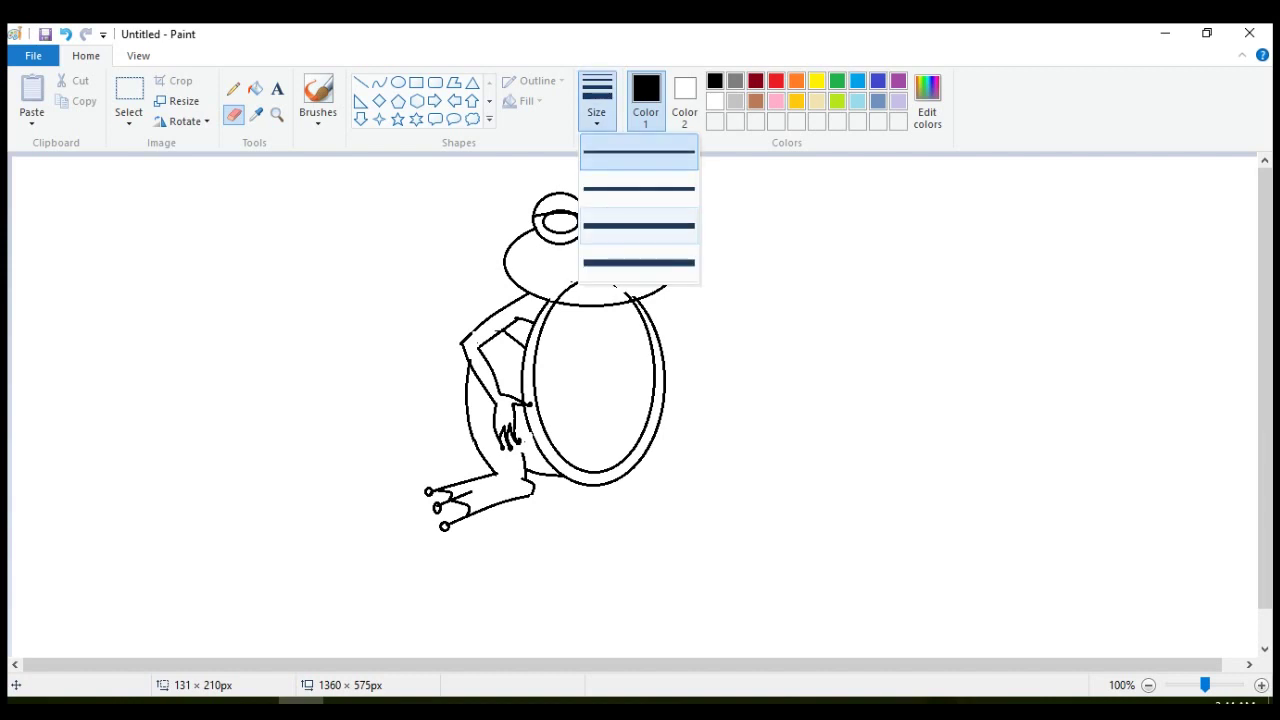
pyautogui.click(638, 262)
pyautogui.moveTo(630, 271)
pyautogui.mouseDown()
pyautogui.moveTo(629, 290)
pyautogui.moveTo(585, 280)
pyautogui.moveTo(562, 294)
pyautogui.mouseUp()
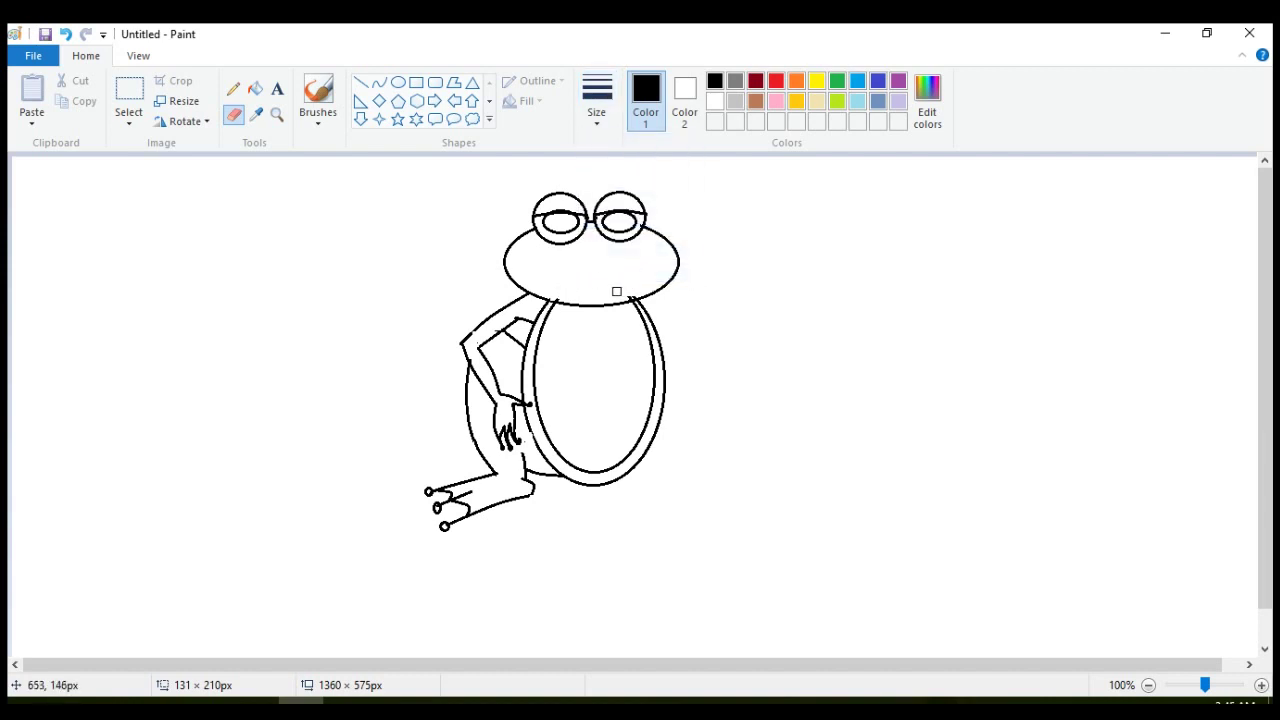
pyautogui.click(380, 83)
# Select the frog's left half, about 215 × 398 px, and place a duplicate of it on the empty canvas beside the frog
pyautogui.click(128, 92)
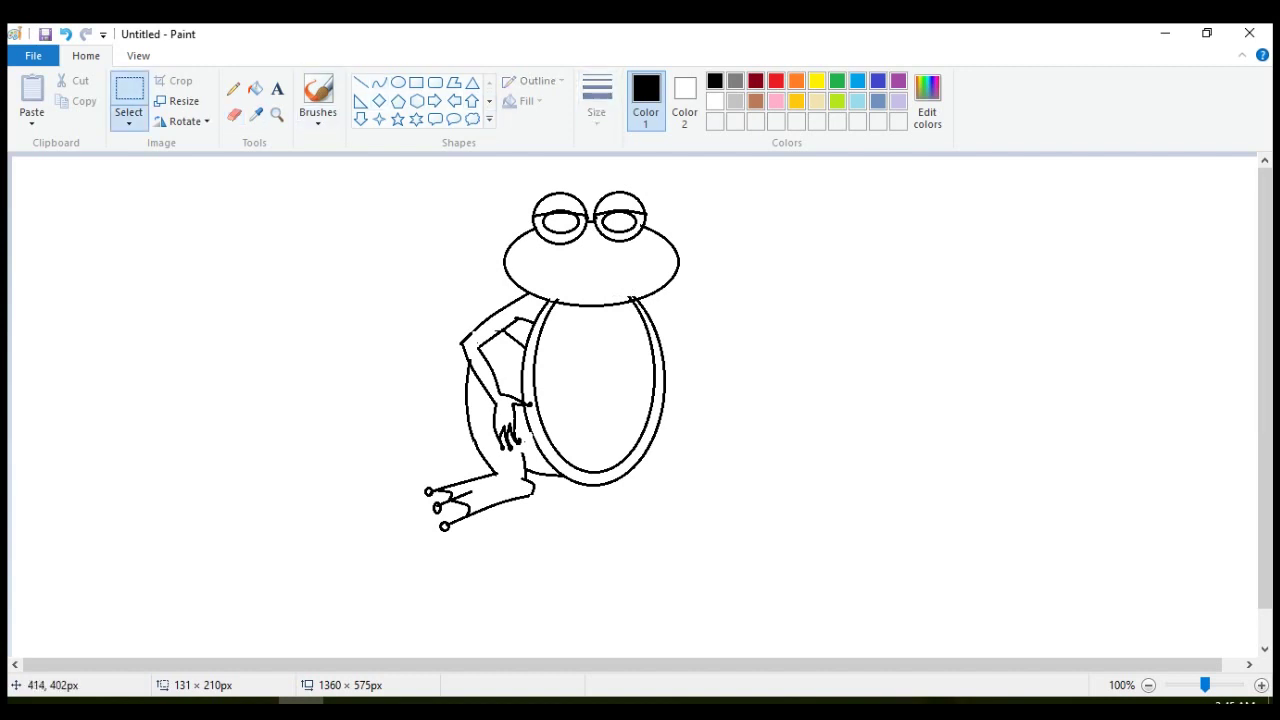
pyautogui.moveTo(413, 335); pyautogui.dragTo(446, 559)
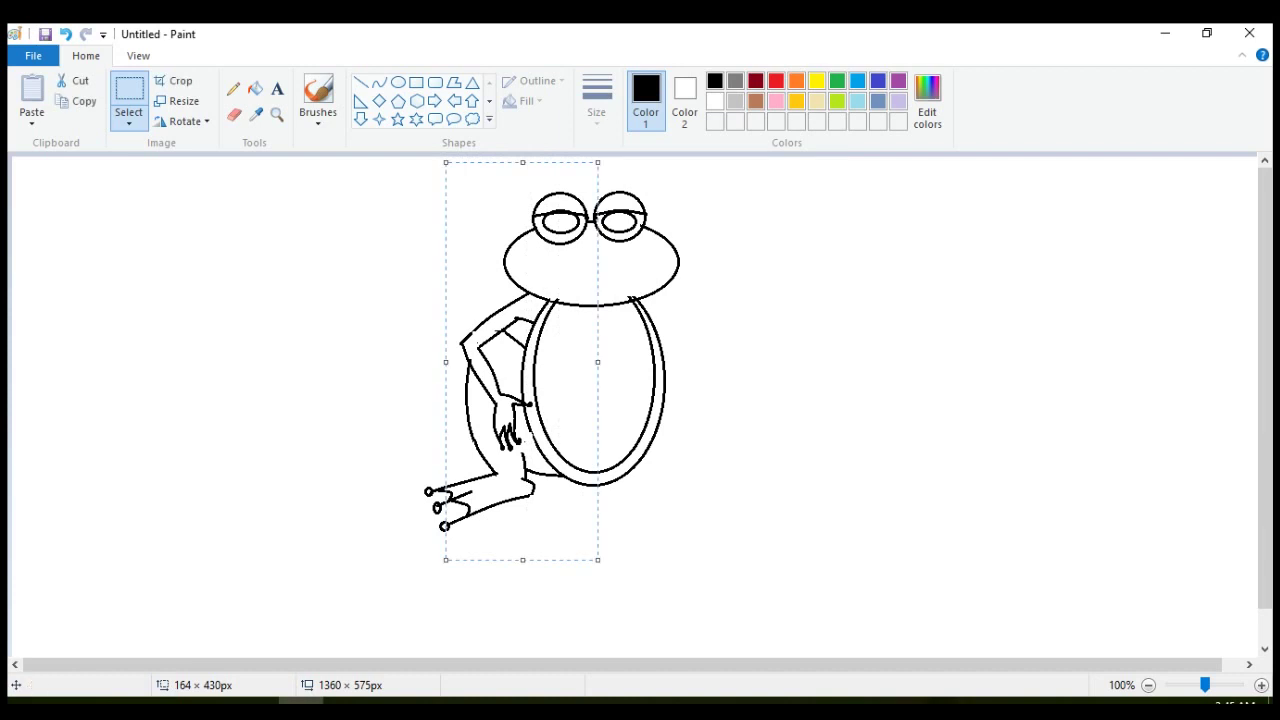
pyautogui.moveTo(394, 558); pyautogui.dragTo(593, 190)
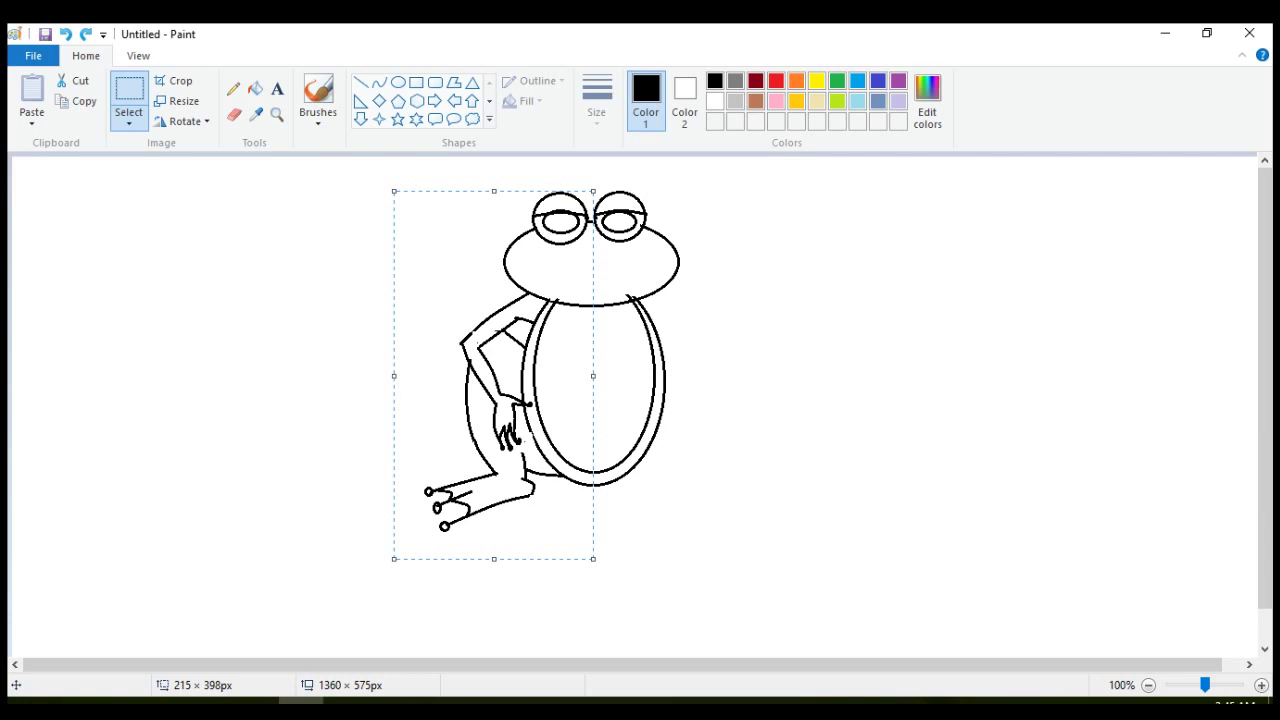
pyautogui.hotkey('ctrl', 'c')
pyautogui.keyDown('ctrl'); pyautogui.moveTo(542, 367); pyautogui.dragTo(330, 376); pyautogui.keyUp('ctrl')
# Flip the duplicated half horizontally and align it with the original left half to form the frog's right side
pyautogui.click(184, 121)
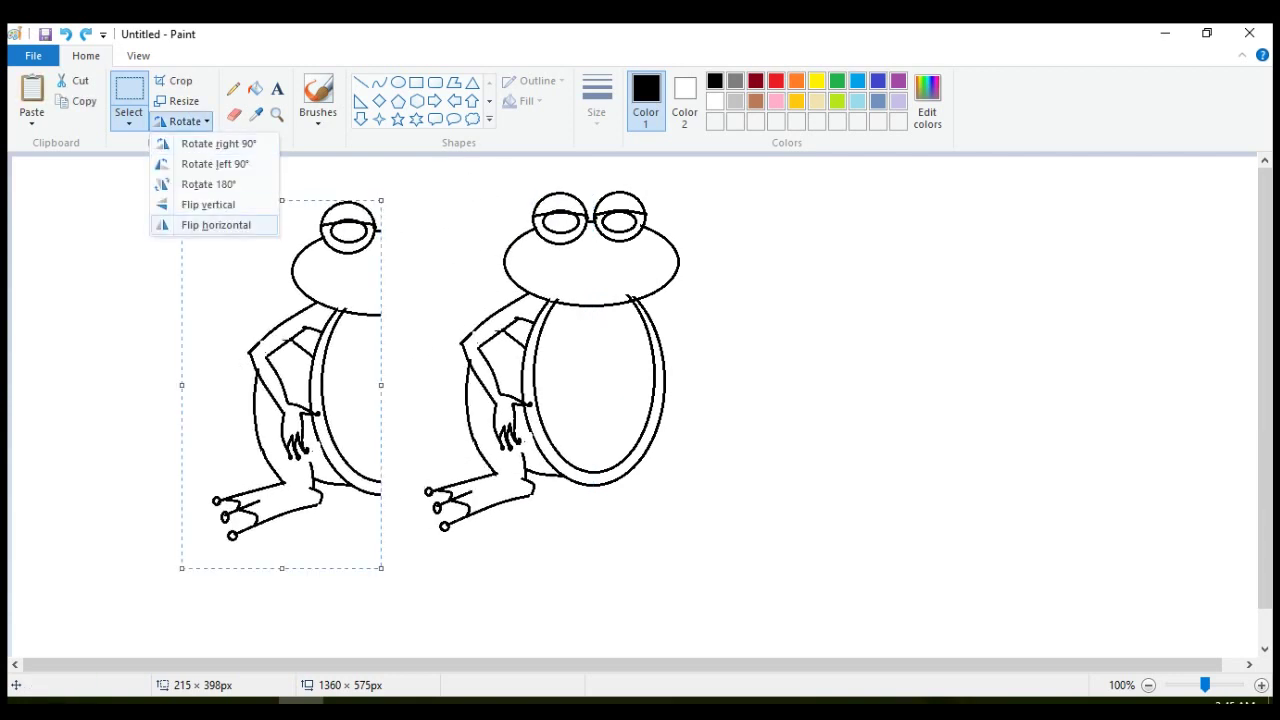
pyautogui.click(205, 226)
pyautogui.moveTo(313, 390); pyautogui.dragTo(722, 379)
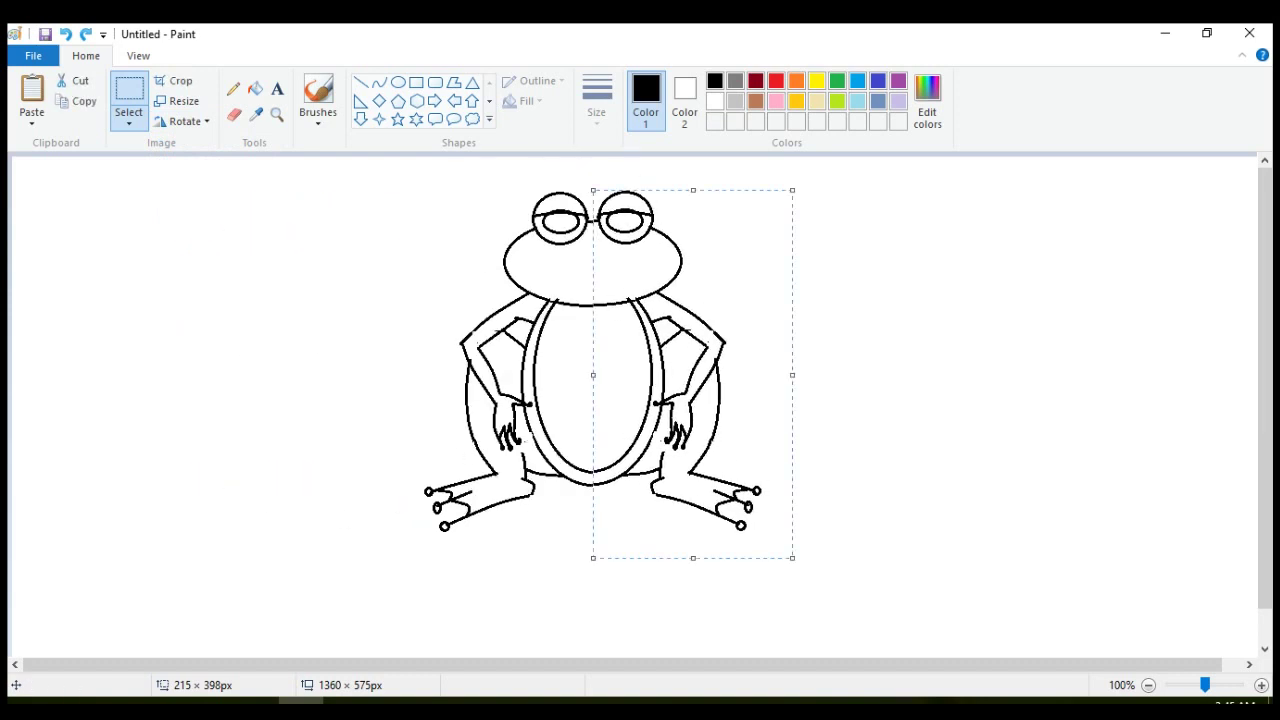
pyautogui.click(330, 361)
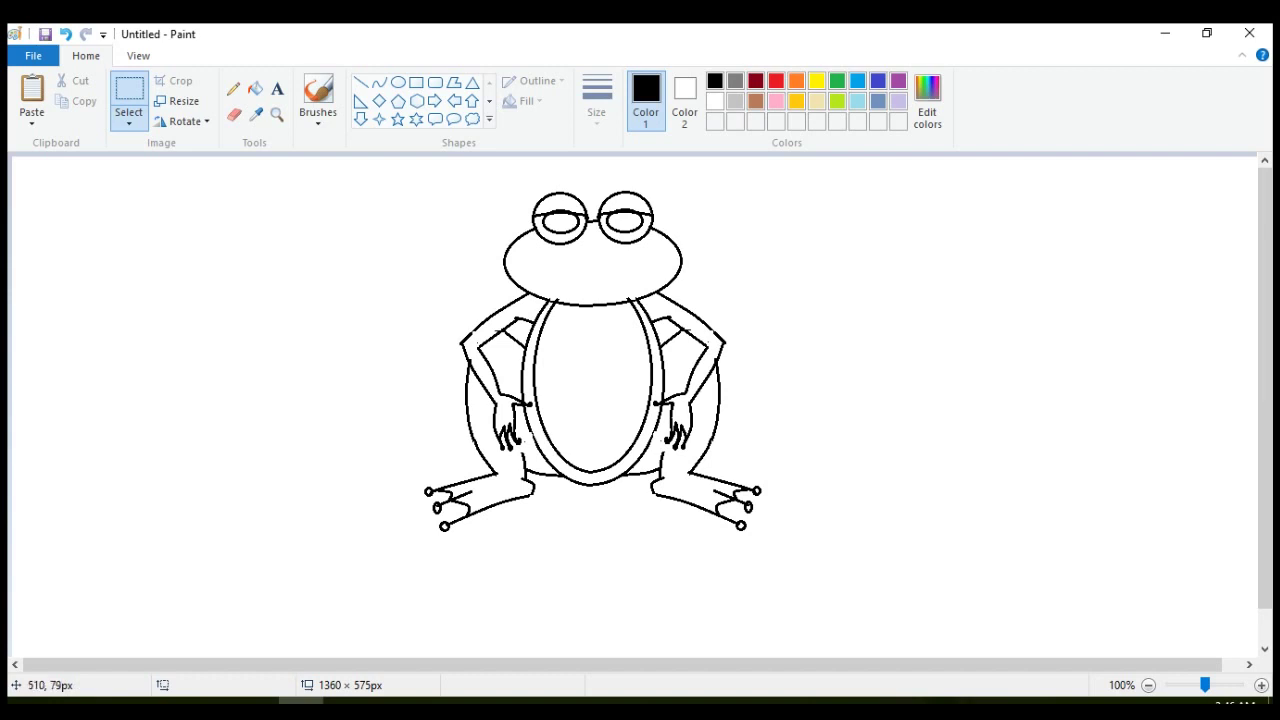
# Draw a smiling mouth curve about 160 × 24 px across the lower part of the head
pyautogui.click(379, 82)
pyautogui.moveTo(522, 272); pyautogui.dragTo(665, 272)
pyautogui.moveTo(575, 273); pyautogui.dragTo(627, 304)
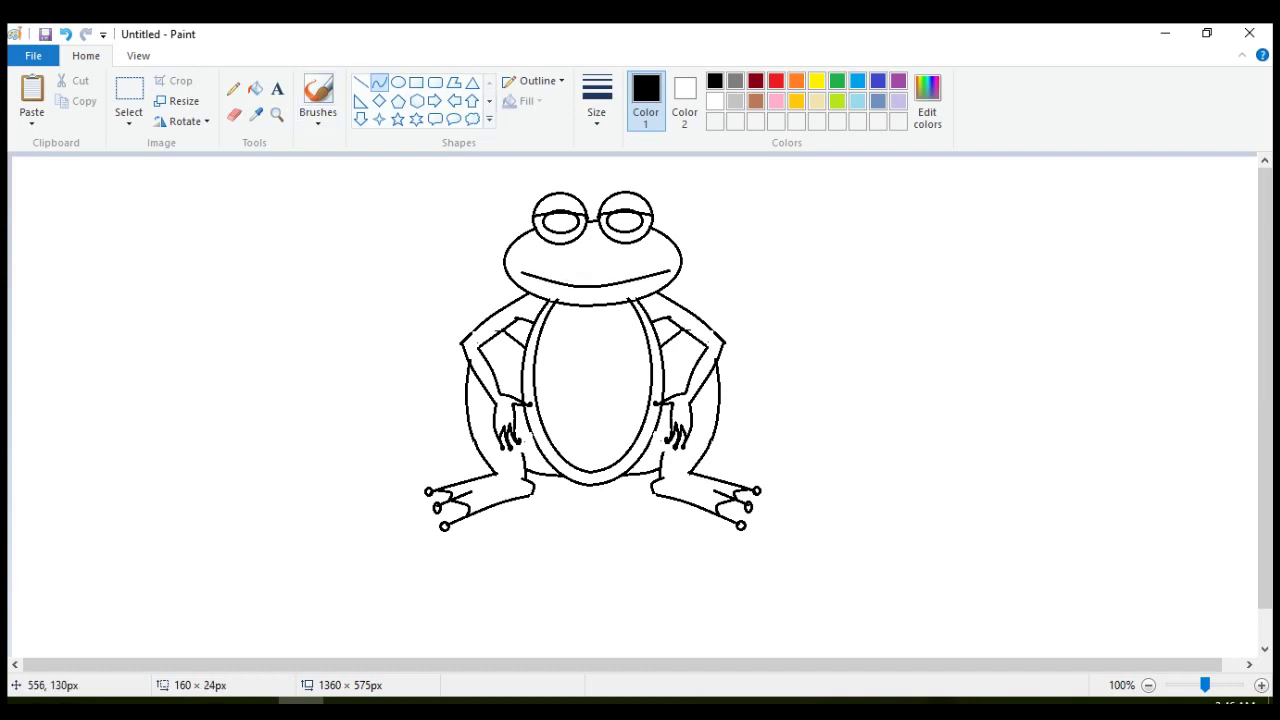
# Draw curves about 37 × 31 px and 42 × 32 px from the mouth corners to the neck, and erase the chin line between them
pyautogui.moveTo(522, 273)
pyautogui.mouseDown()
pyautogui.moveTo(559, 303)
pyautogui.moveTo(545, 294)
pyautogui.mouseUp()
pyautogui.click(379, 83)
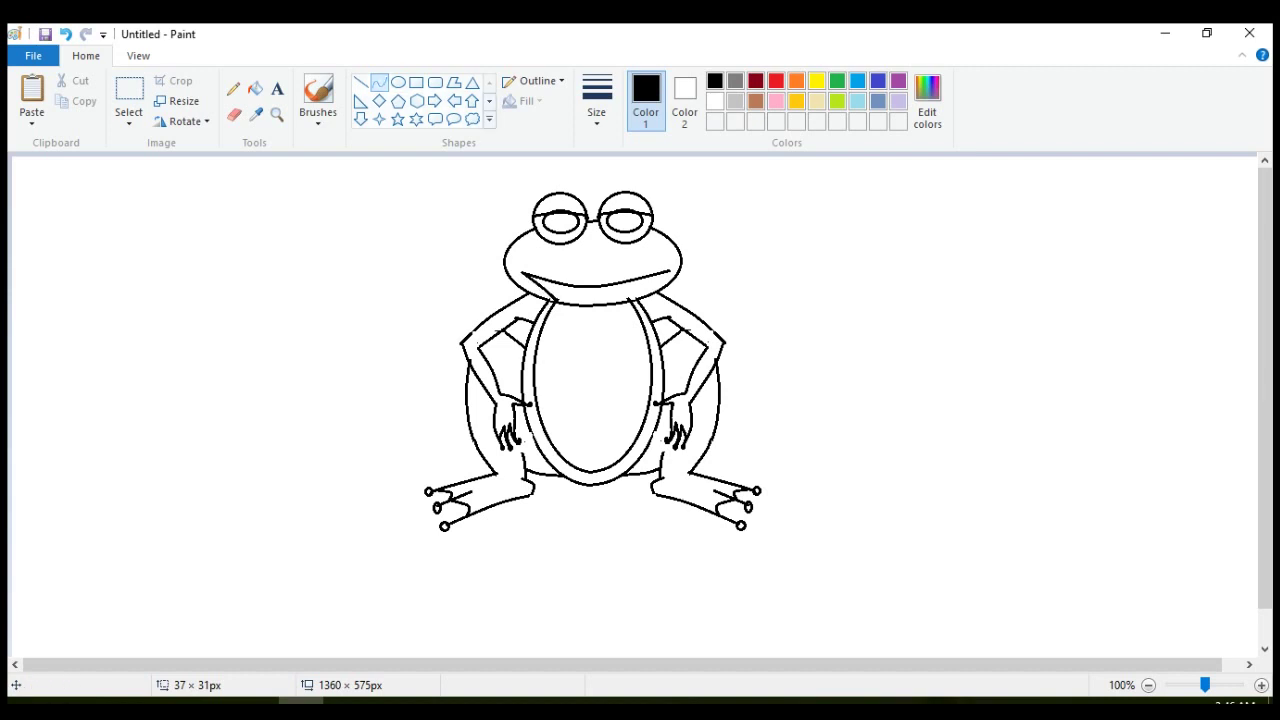
pyautogui.moveTo(665, 273)
pyautogui.mouseDown()
pyautogui.moveTo(624, 304)
pyautogui.moveTo(686, 301)
pyautogui.mouseUp()
pyautogui.click(234, 114)
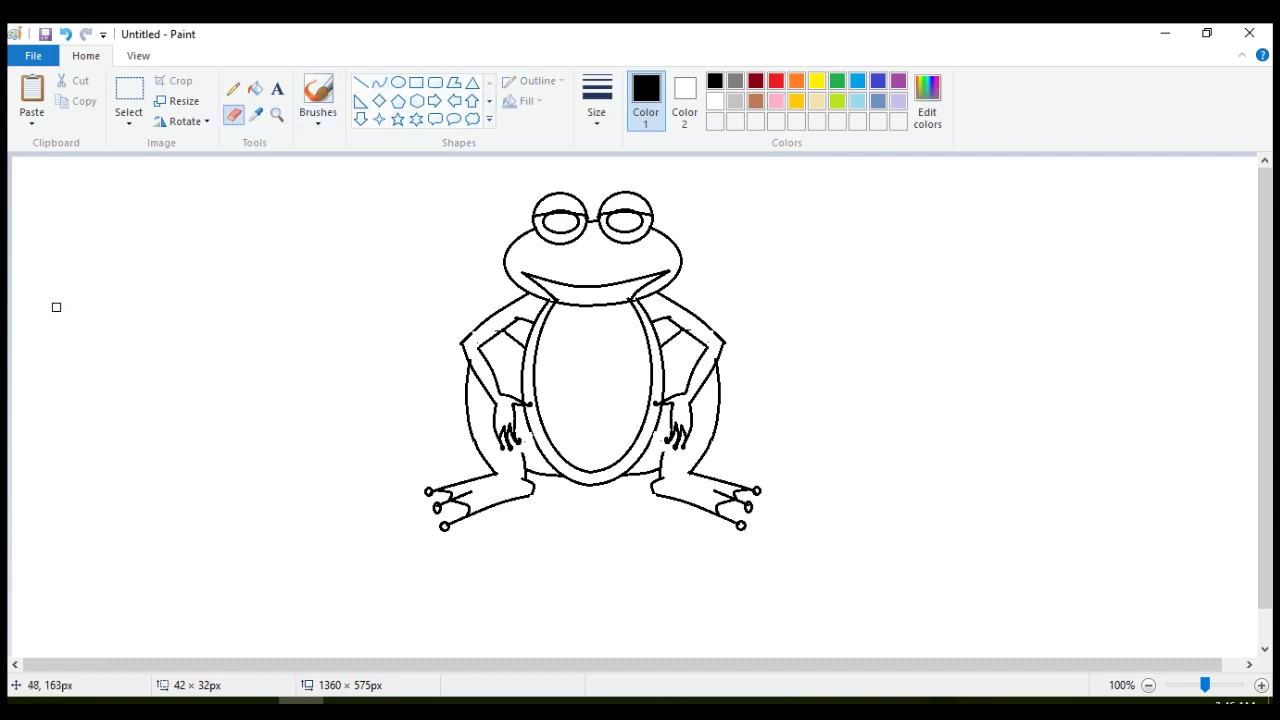
pyautogui.moveTo(616, 305); pyautogui.dragTo(567, 308)
# Fill both inner eye ellipses with black
pyautogui.click(256, 88)
pyautogui.click(561, 222)
pyautogui.click(625, 226)
# Mix a custom yellow-green with red 150, green 184 and blue 12, and fill the belly and lower jaw with it
pyautogui.click(837, 81)
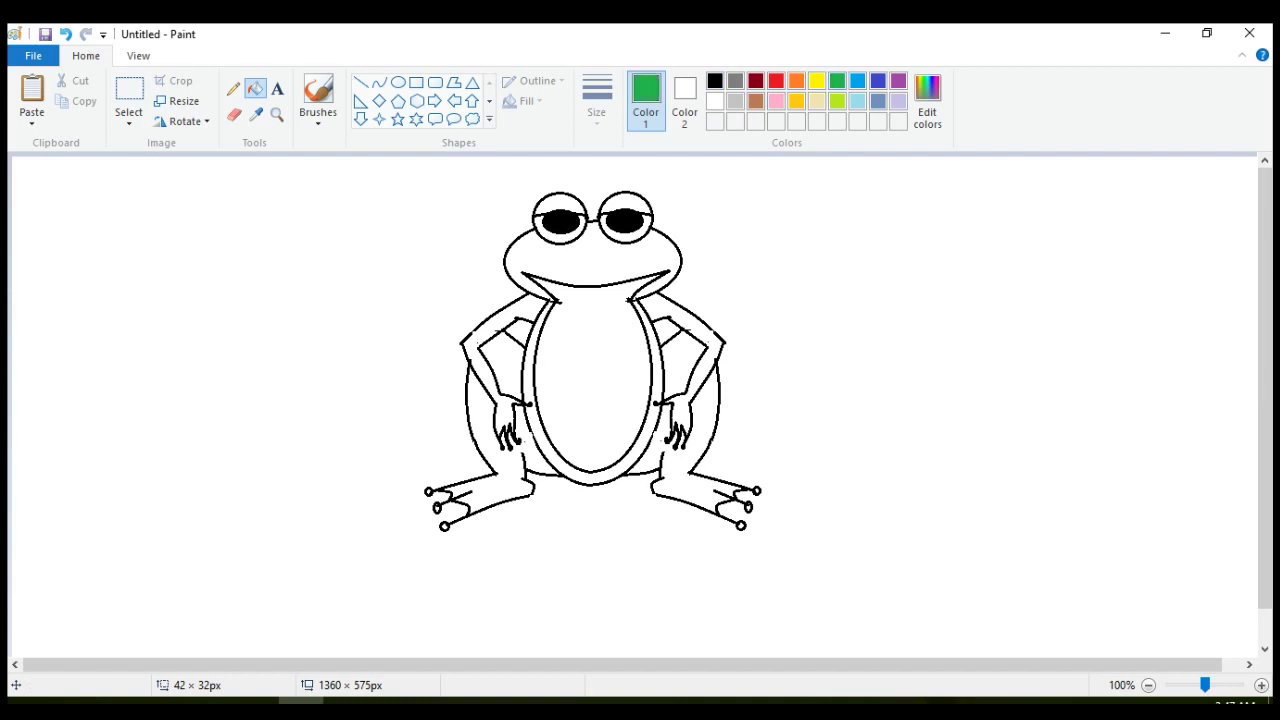
pyautogui.click(927, 98)
pyautogui.moveTo(707, 294); pyautogui.dragTo(675, 259)
pyautogui.moveTo(838, 341); pyautogui.dragTo(838, 357)
pyautogui.moveTo(675, 259)
pyautogui.mouseDown()
pyautogui.moveTo(669, 299)
pyautogui.moveTo(678, 262)
pyautogui.mouseUp()
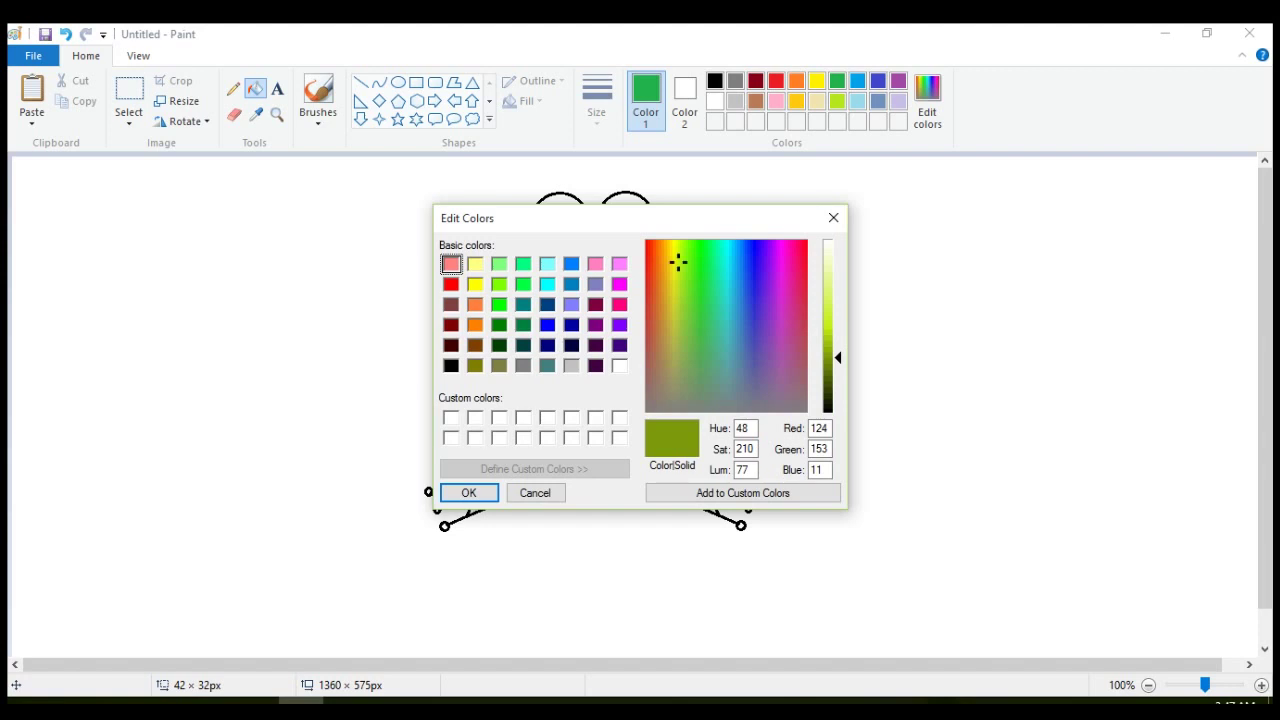
pyautogui.moveTo(830, 357); pyautogui.dragTo(830, 344)
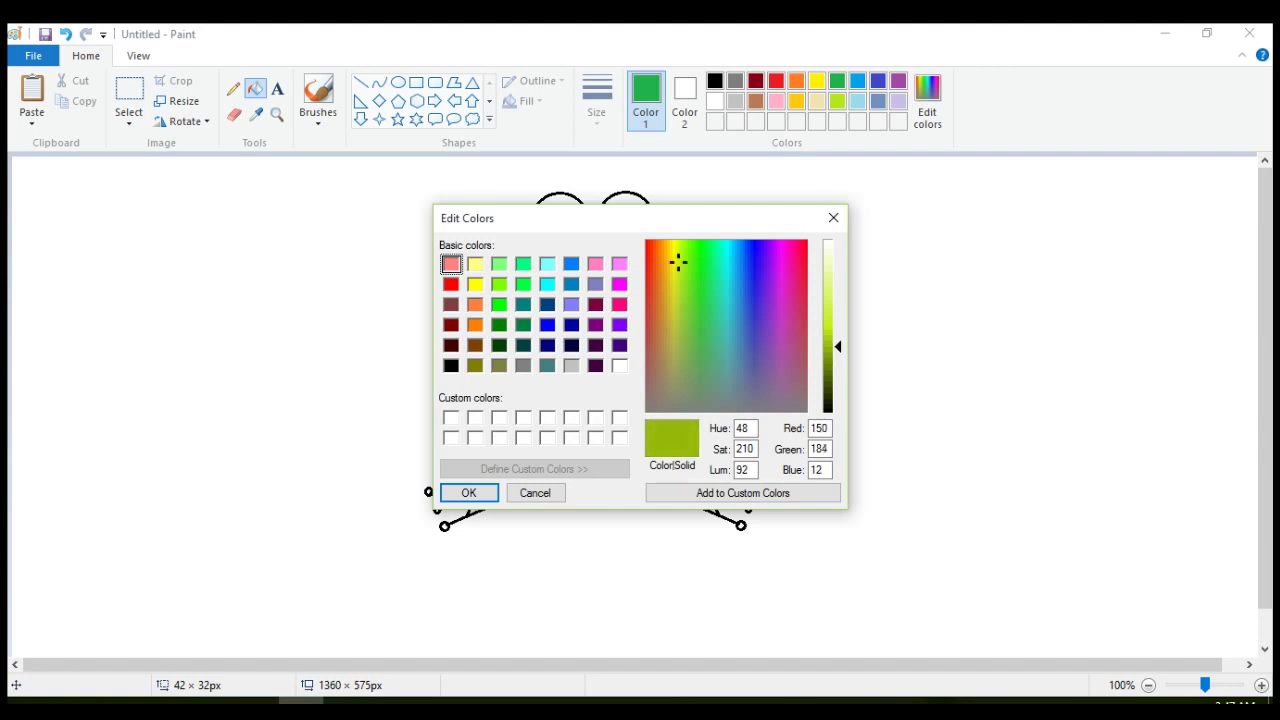
pyautogui.click(468, 492)
pyautogui.click(565, 408)
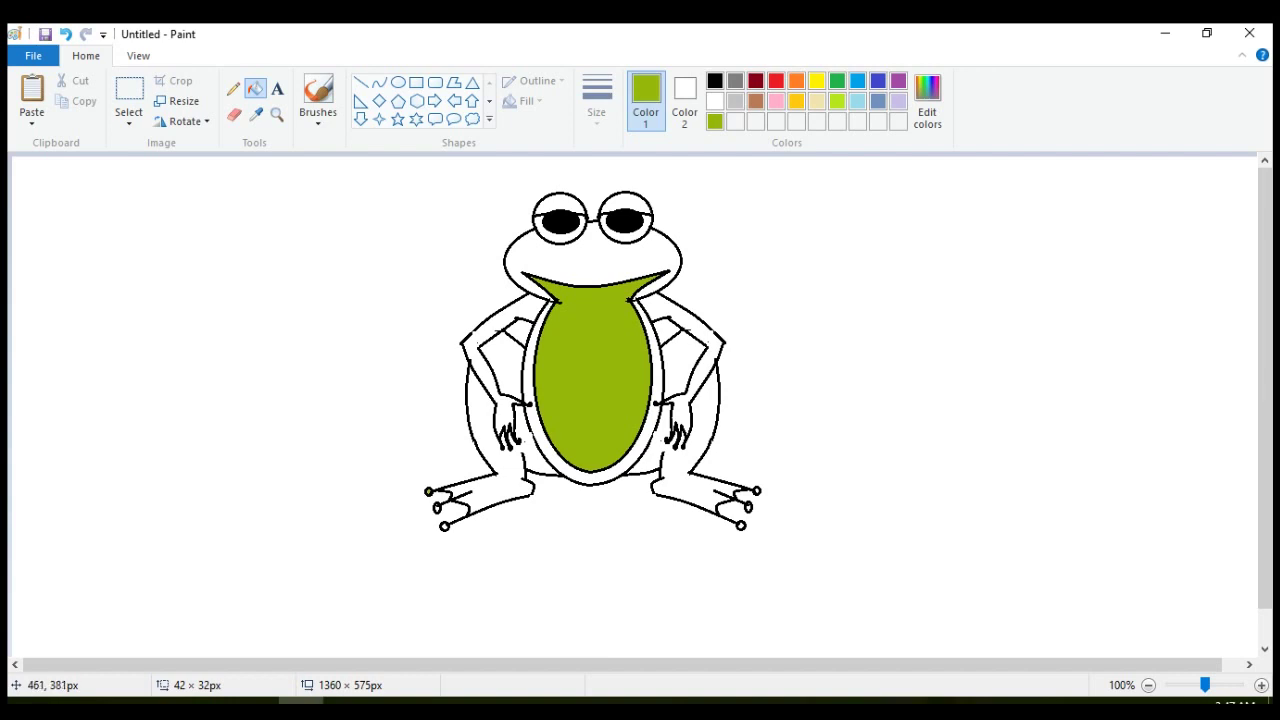
# Fill the toe-tip circles on both feet with the yellow-green, undoing any misplaced fill
pyautogui.click(462, 519)
pyautogui.hotkey('ctrl', 'z')
pyautogui.hotkey('ctrl', 'y')
pyautogui.hotkey('ctrl', 'z')
pyautogui.click(839, 308)
pyautogui.hotkey('ctrl', 'z')
pyautogui.click(927, 100)
pyautogui.click(828, 371)
pyautogui.moveTo(828, 371)
pyautogui.mouseDown()
pyautogui.moveTo(828, 392)
pyautogui.moveTo(828, 376)
pyautogui.mouseUp()
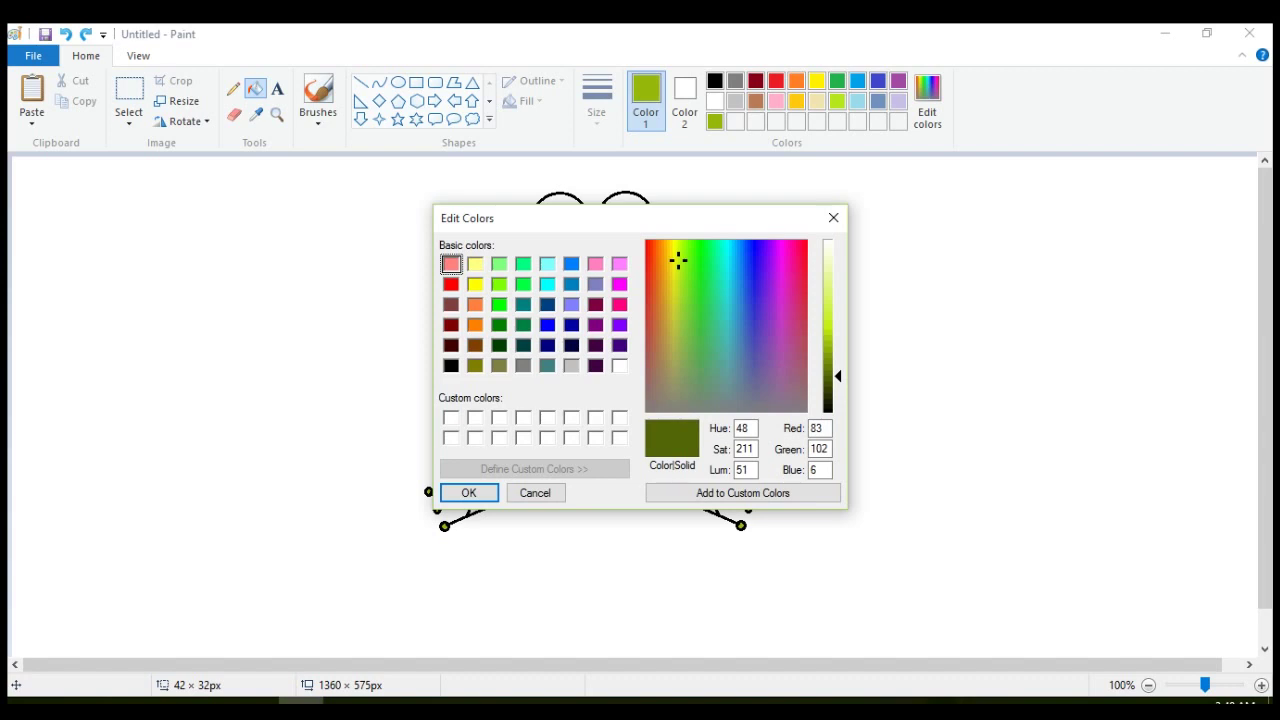
pyautogui.click(499, 325)
pyautogui.moveTo(828, 369); pyautogui.dragTo(828, 377)
pyautogui.moveTo(699, 242); pyautogui.dragTo(677, 260)
pyautogui.moveTo(828, 377); pyautogui.dragTo(828, 367)
pyautogui.moveTo(677, 260)
pyautogui.mouseDown()
pyautogui.moveTo(681, 298)
pyautogui.moveTo(687, 271)
pyautogui.mouseUp()
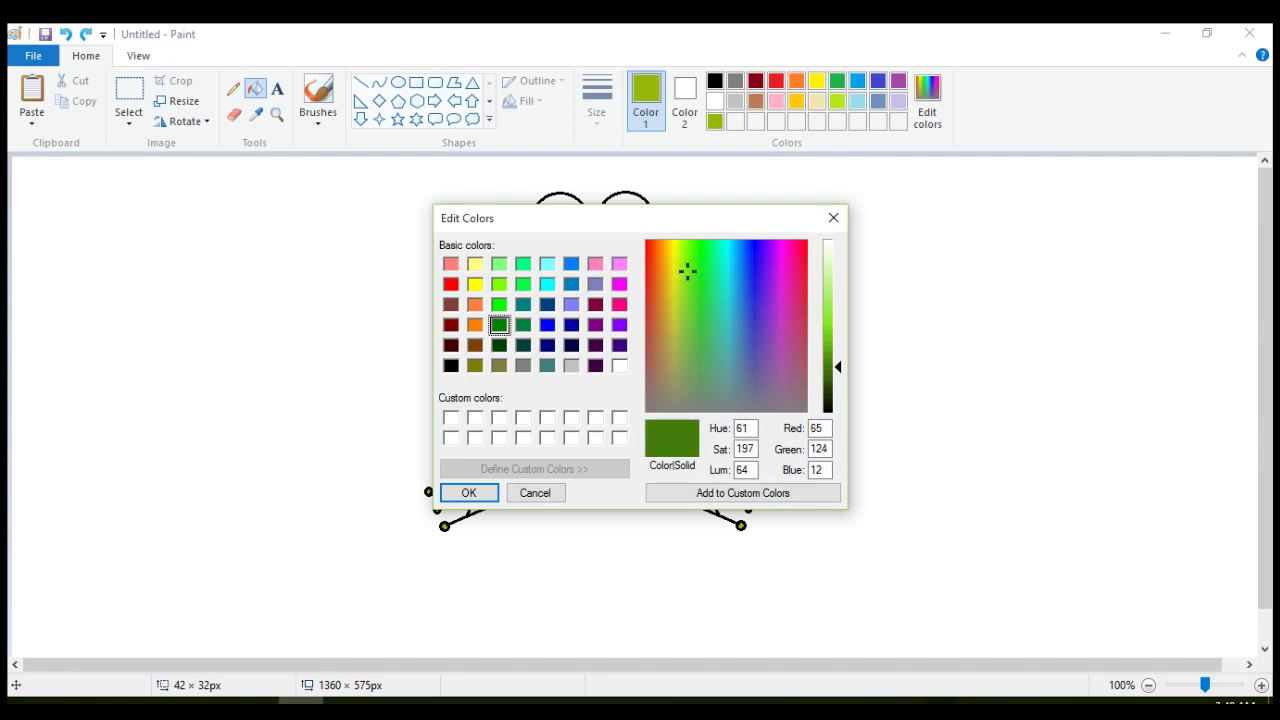
pyautogui.click(833, 217)
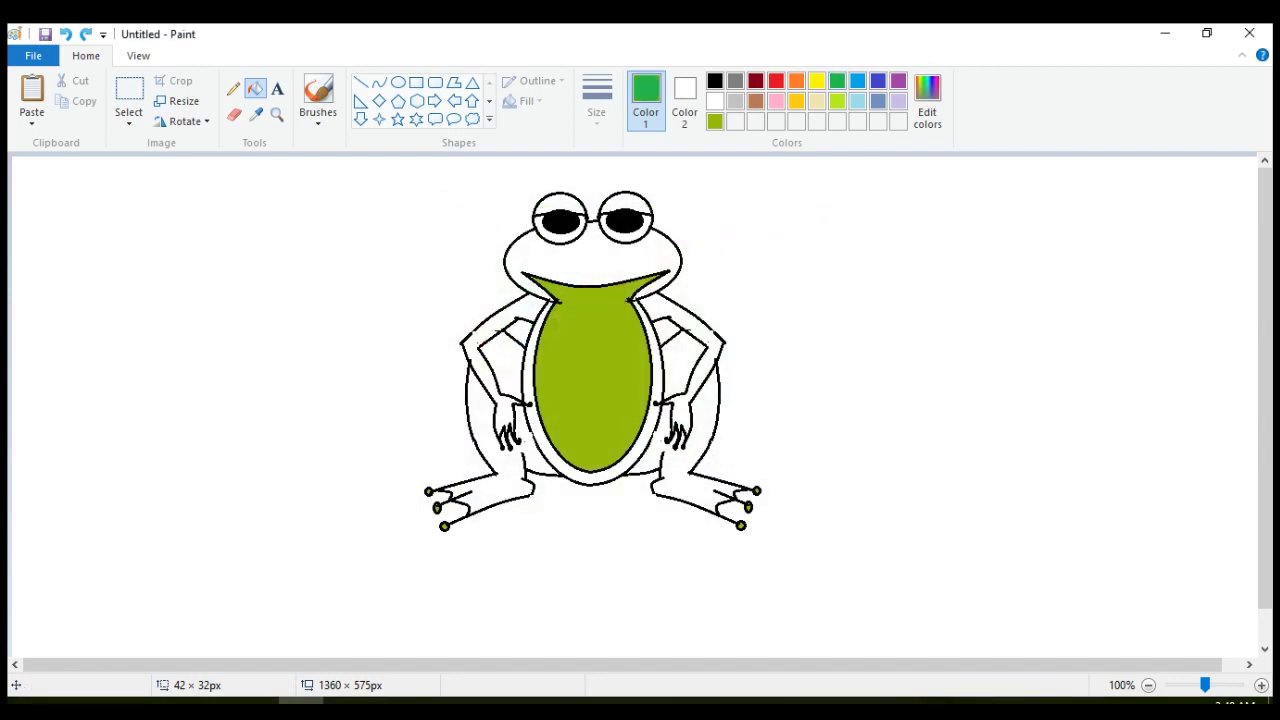
# Mix a custom dark green with red 82, green 136 and blue 28, and fill the frog's left leg, left arm and head with it
pyautogui.click(927, 100)
pyautogui.moveTo(704, 298); pyautogui.dragTo(681, 299)
pyautogui.moveTo(838, 341)
pyautogui.mouseDown()
pyautogui.moveTo(838, 363)
pyautogui.moveTo(828, 357)
pyautogui.mouseUp()
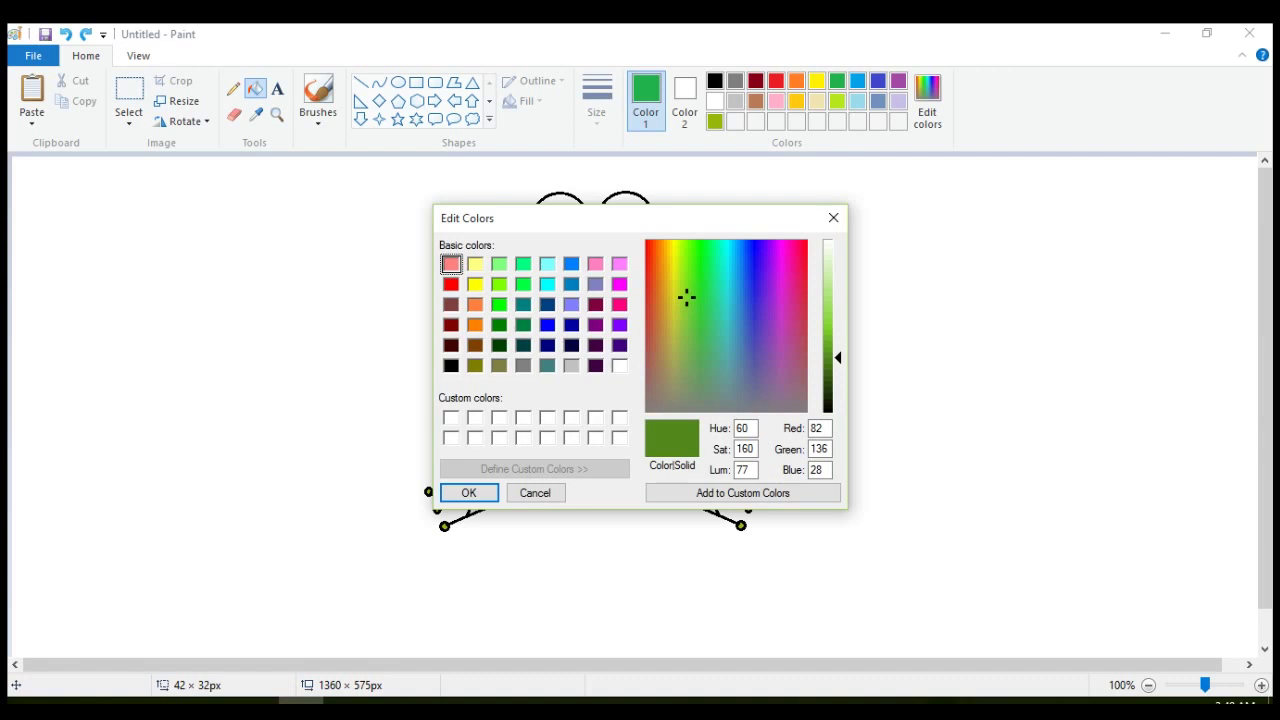
pyautogui.click(469, 492)
pyautogui.click(500, 365)
pyautogui.click(482, 460)
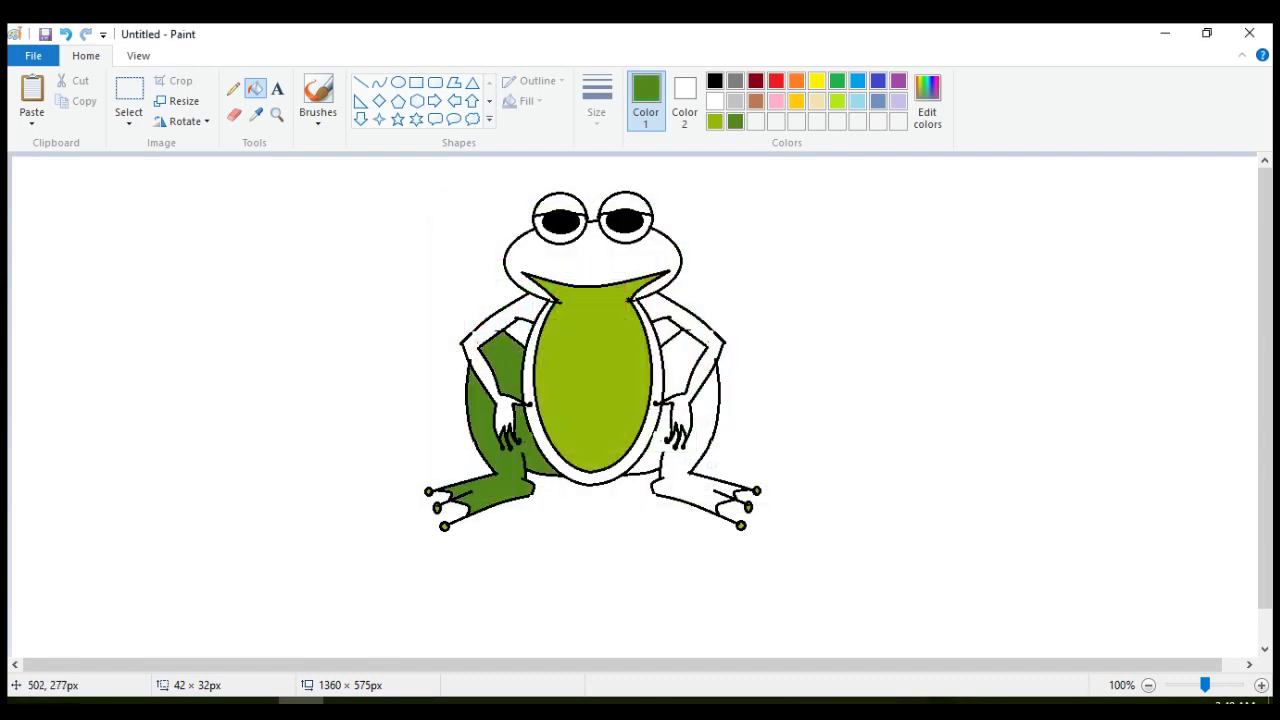
pyautogui.click(486, 340)
pyautogui.click(565, 262)
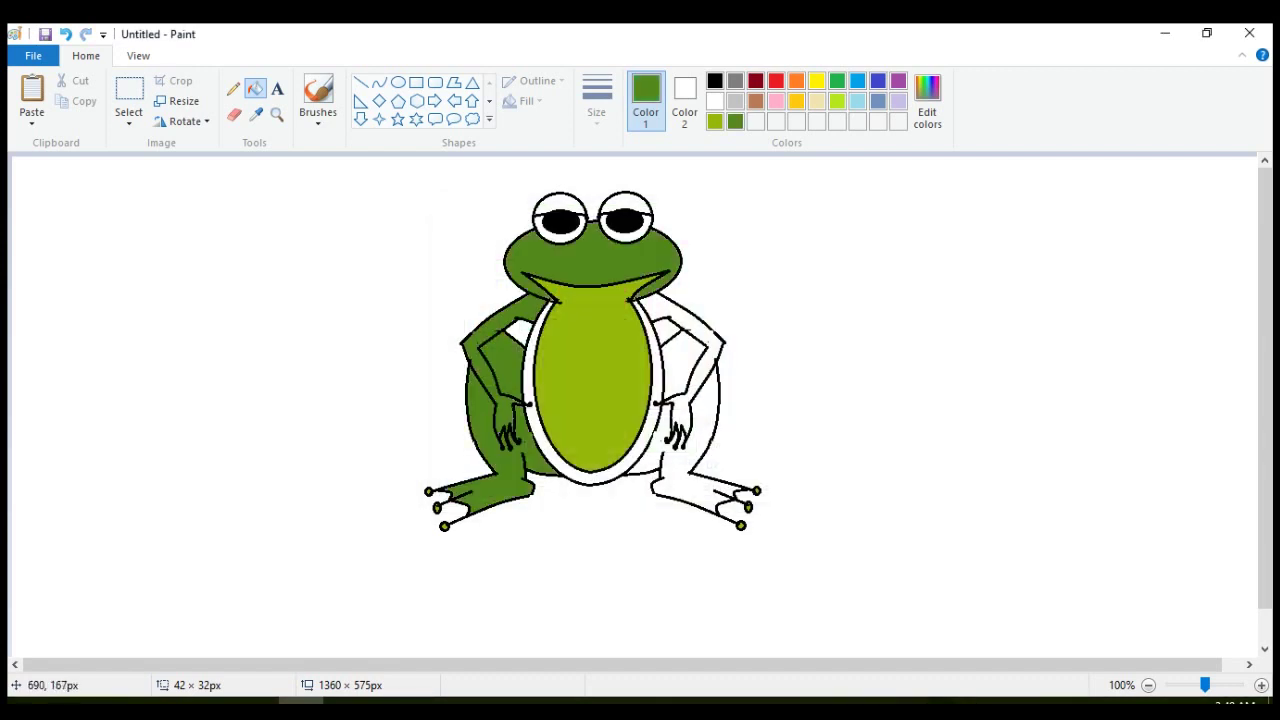
# Fill the right arm, right thigh and leg, the band around the belly and both eyelids with the dark green
pyautogui.click(702, 329)
pyautogui.click(688, 368)
pyautogui.click(706, 448)
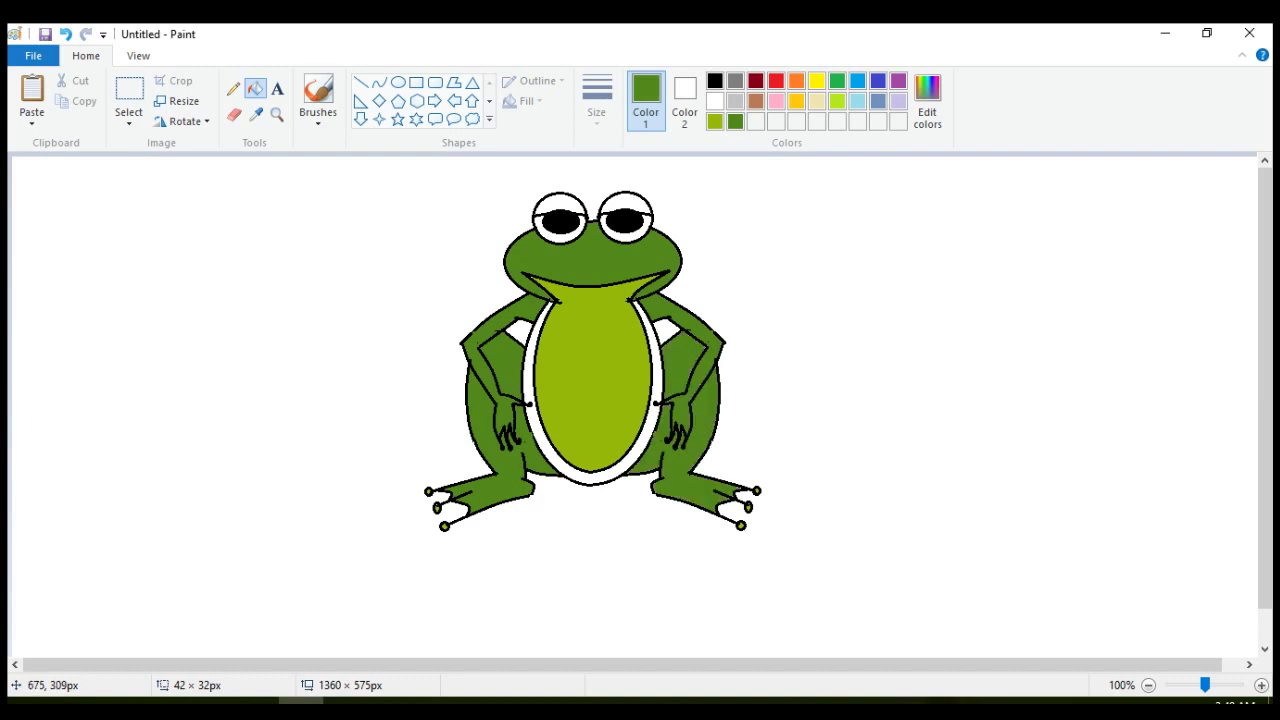
pyautogui.click(638, 464)
pyautogui.click(627, 207)
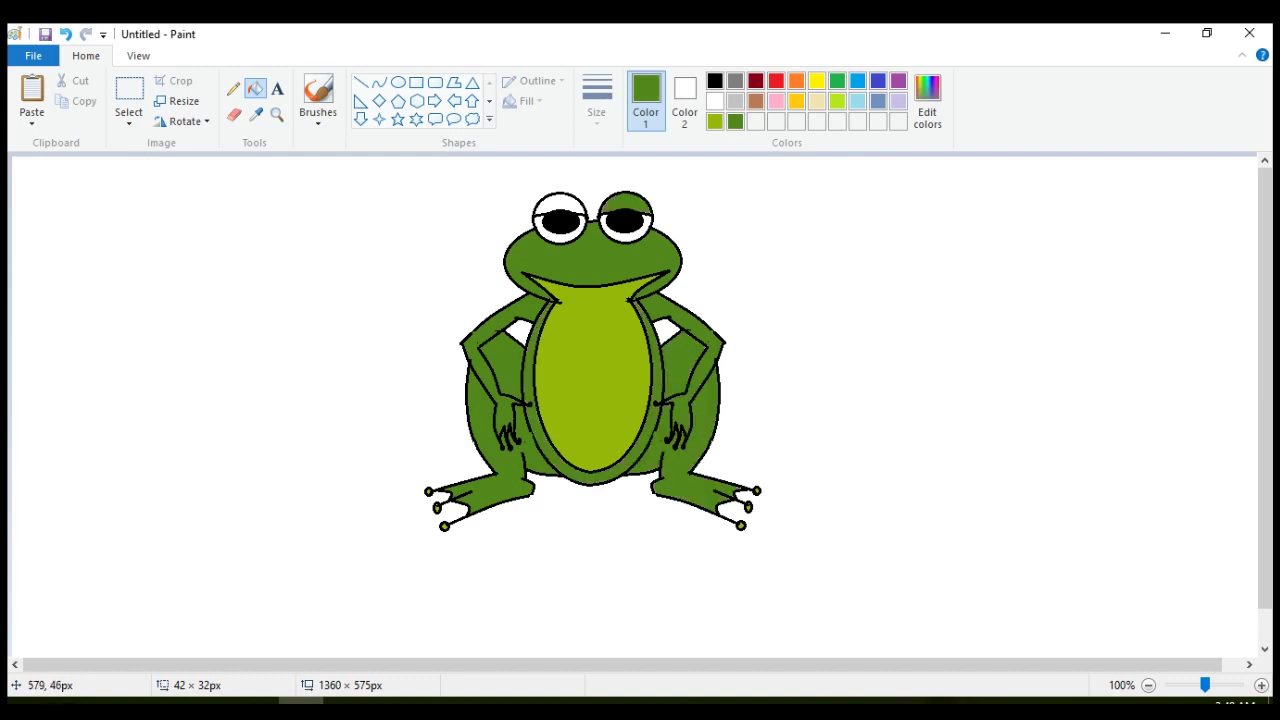
pyautogui.click(547, 204)
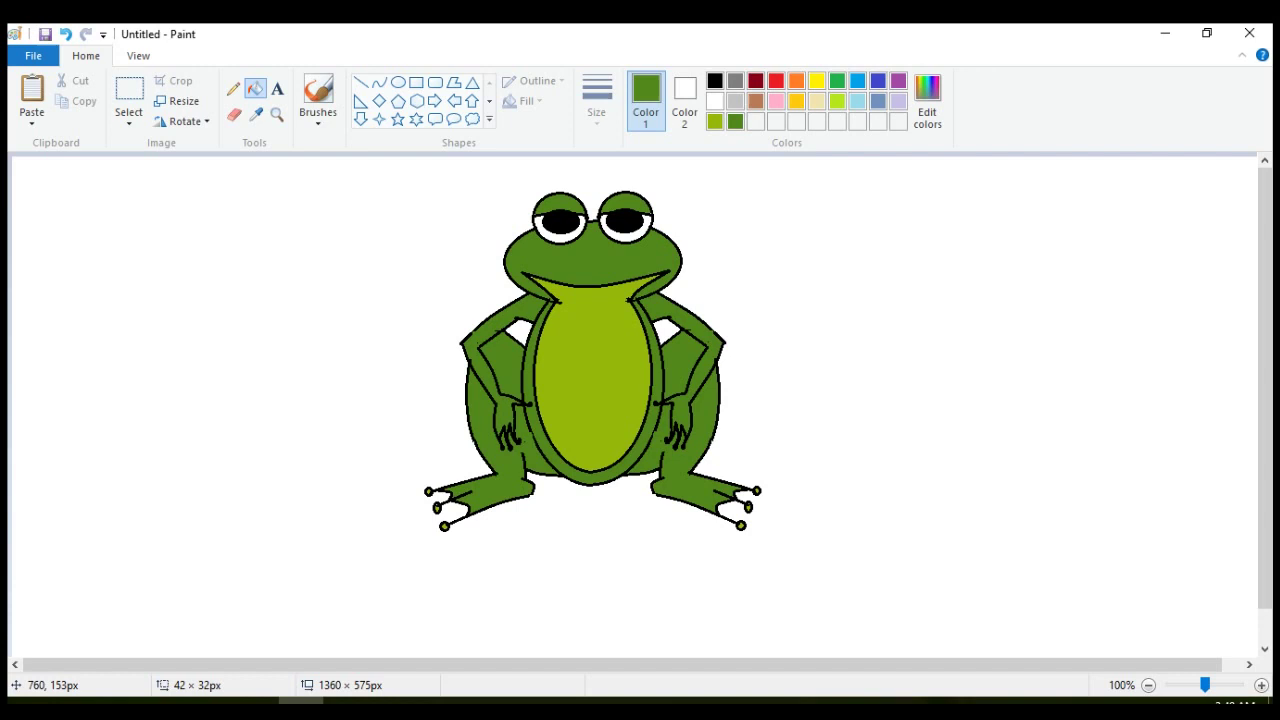
pyautogui.click(714, 80)
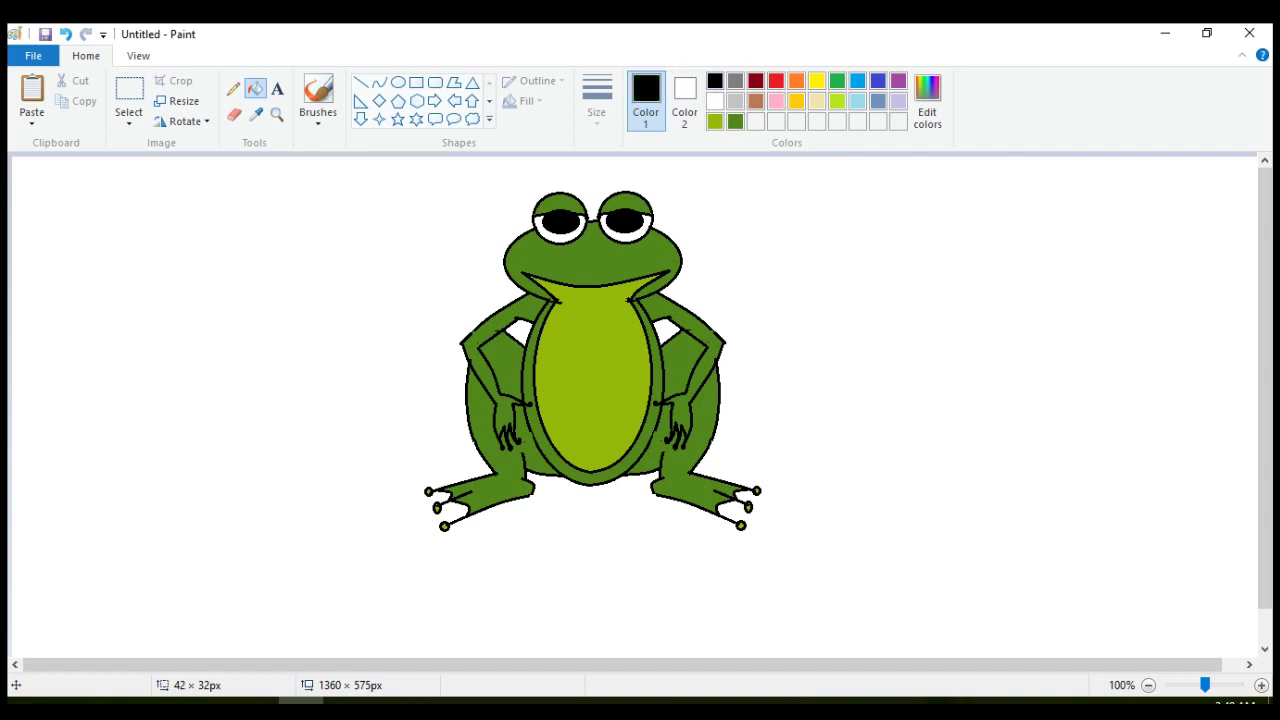
pyautogui.click(233, 88)
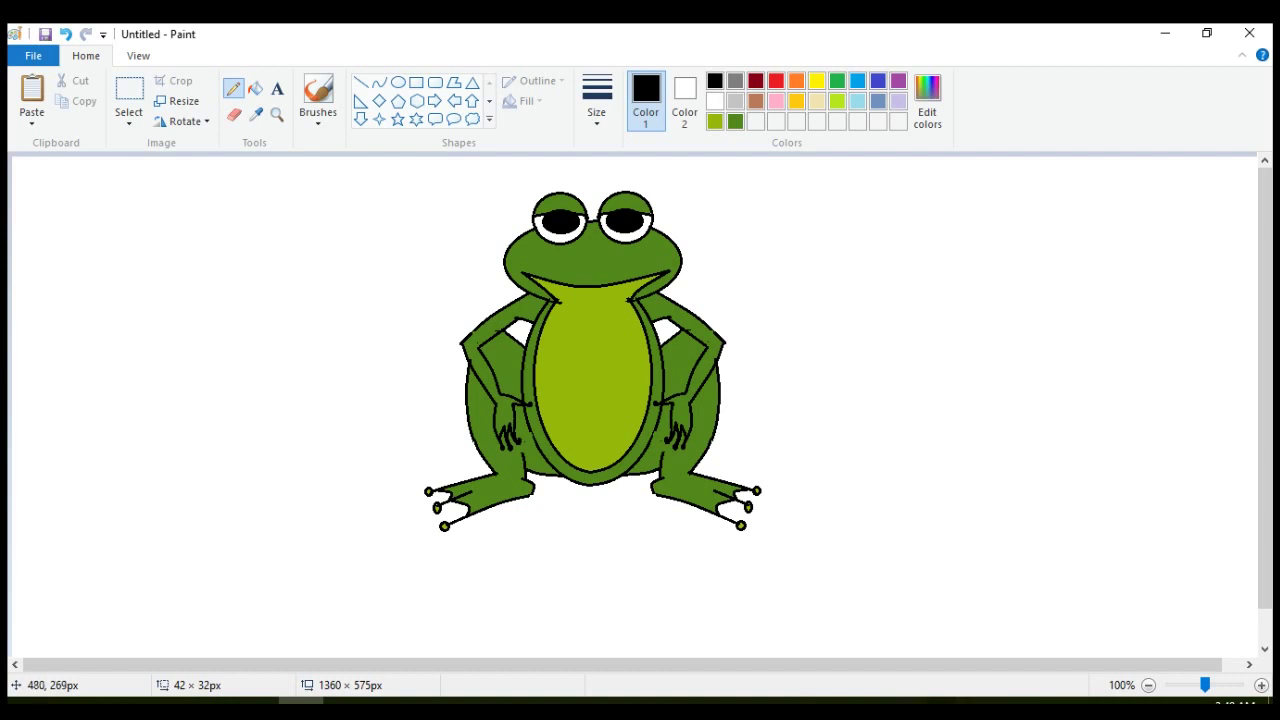
pyautogui.moveTo(460, 409)
pyautogui.mouseDown()
pyautogui.moveTo(138, 535)
pyautogui.moveTo(190, 525)
pyautogui.moveTo(206, 581)
pyautogui.moveTo(269, 563)
pyautogui.moveTo(283, 596)
pyautogui.moveTo(455, 589)
pyautogui.moveTo(638, 524)
pyautogui.moveTo(697, 521)
pyautogui.mouseUp()
pyautogui.hotkey('ctrl', 'z')
pyautogui.hotkey('ctrl', 'z')
pyautogui.hotkey('ctrl', 'z')
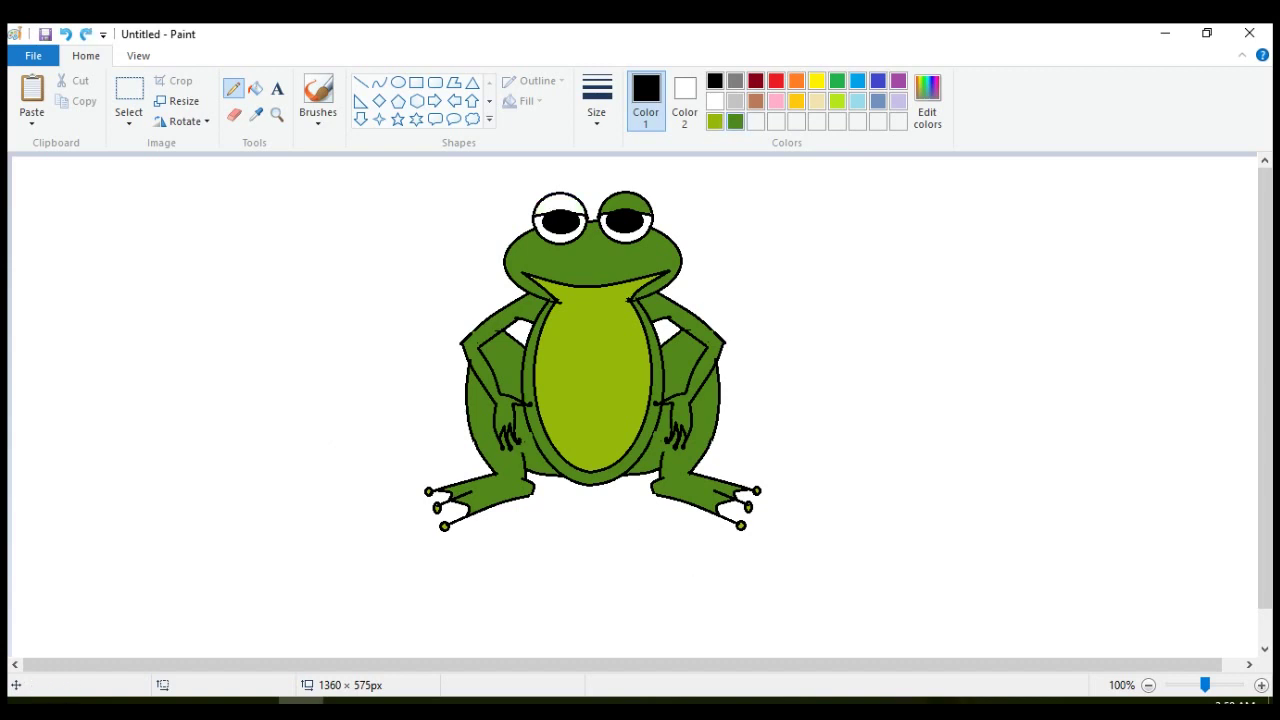
pyautogui.click(735, 121)
pyautogui.click(255, 88)
pyautogui.click(558, 204)
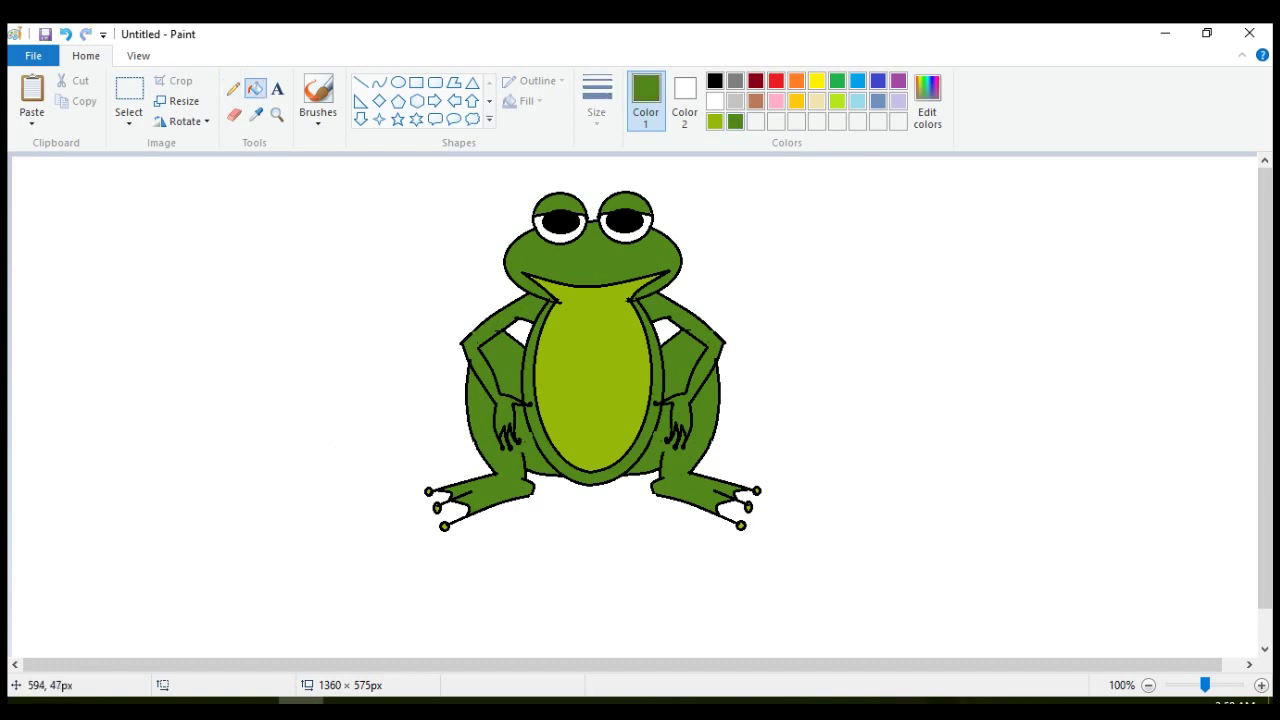
# Draw a jagged freehand grass outline in black around the frog's base, from behind the left leg round to the right leg
pyautogui.click(714, 80)
pyautogui.click(233, 88)
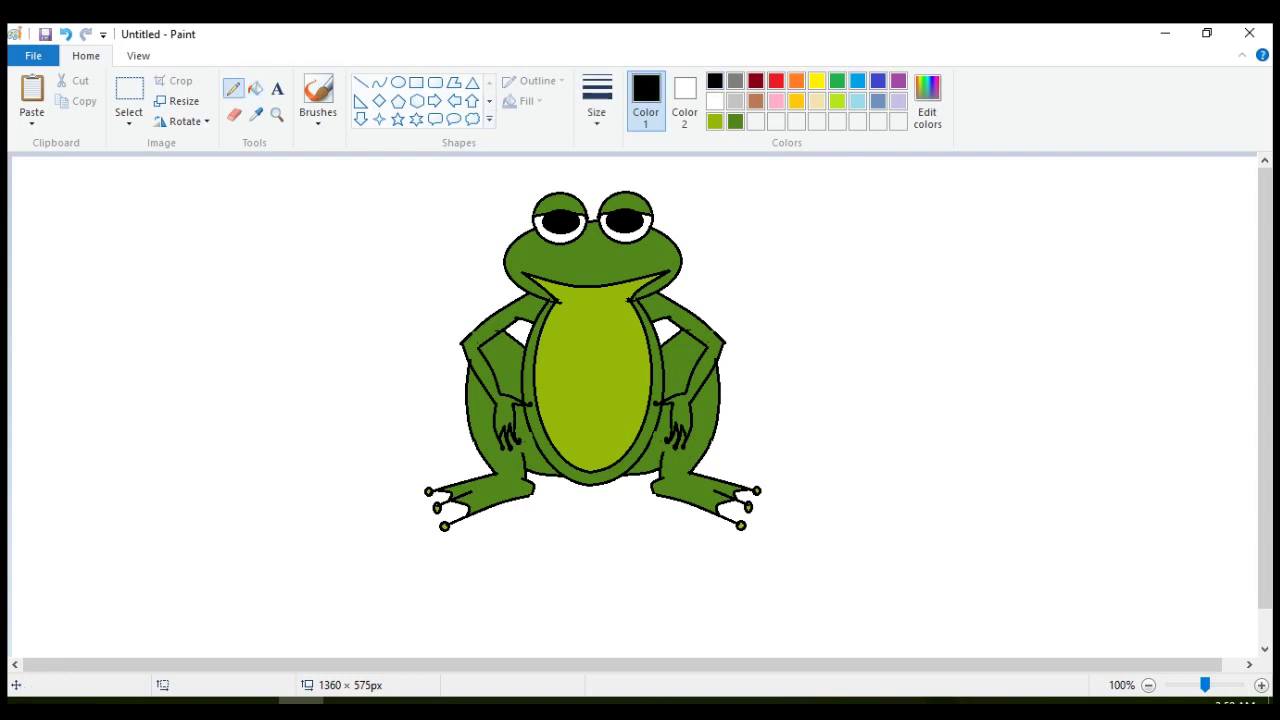
pyautogui.moveTo(472, 438)
pyautogui.mouseDown()
pyautogui.moveTo(368, 440)
pyautogui.moveTo(229, 526)
pyautogui.moveTo(484, 572)
pyautogui.moveTo(458, 603)
pyautogui.moveTo(646, 579)
pyautogui.moveTo(700, 548)
pyautogui.moveTo(877, 555)
pyautogui.moveTo(921, 519)
pyautogui.moveTo(796, 462)
pyautogui.moveTo(722, 450)
pyautogui.mouseUp()
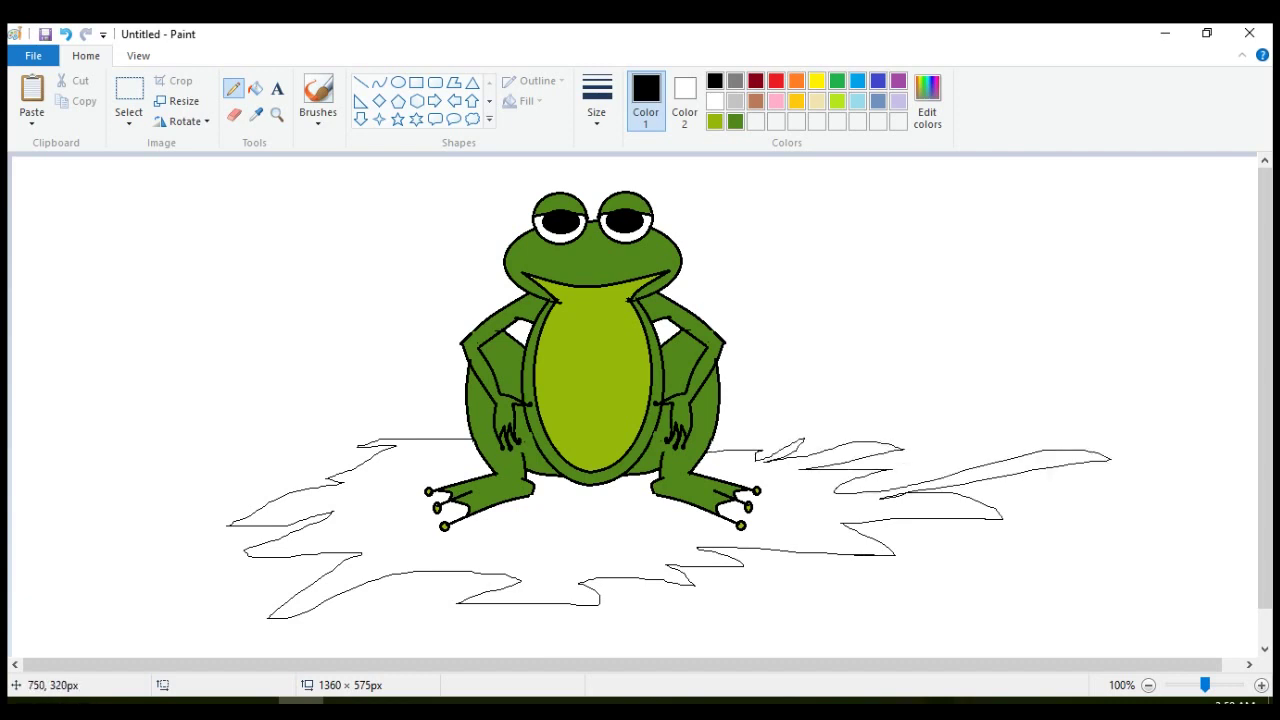
# Mix a darker ochre from the light yellow and draw a short pencil stroke with it beside the left leg
pyautogui.click(755, 101)
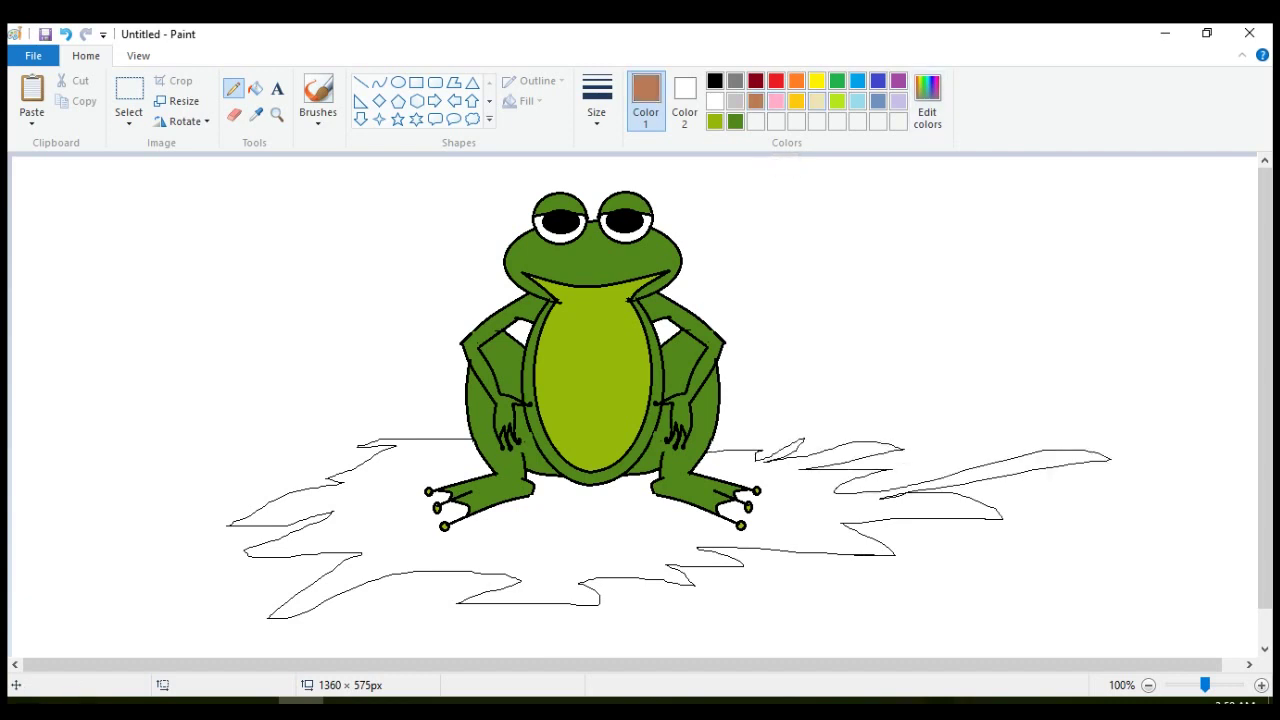
pyautogui.click(817, 101)
pyautogui.click(927, 100)
pyautogui.moveTo(838, 271); pyautogui.dragTo(838, 317)
pyautogui.click(469, 492)
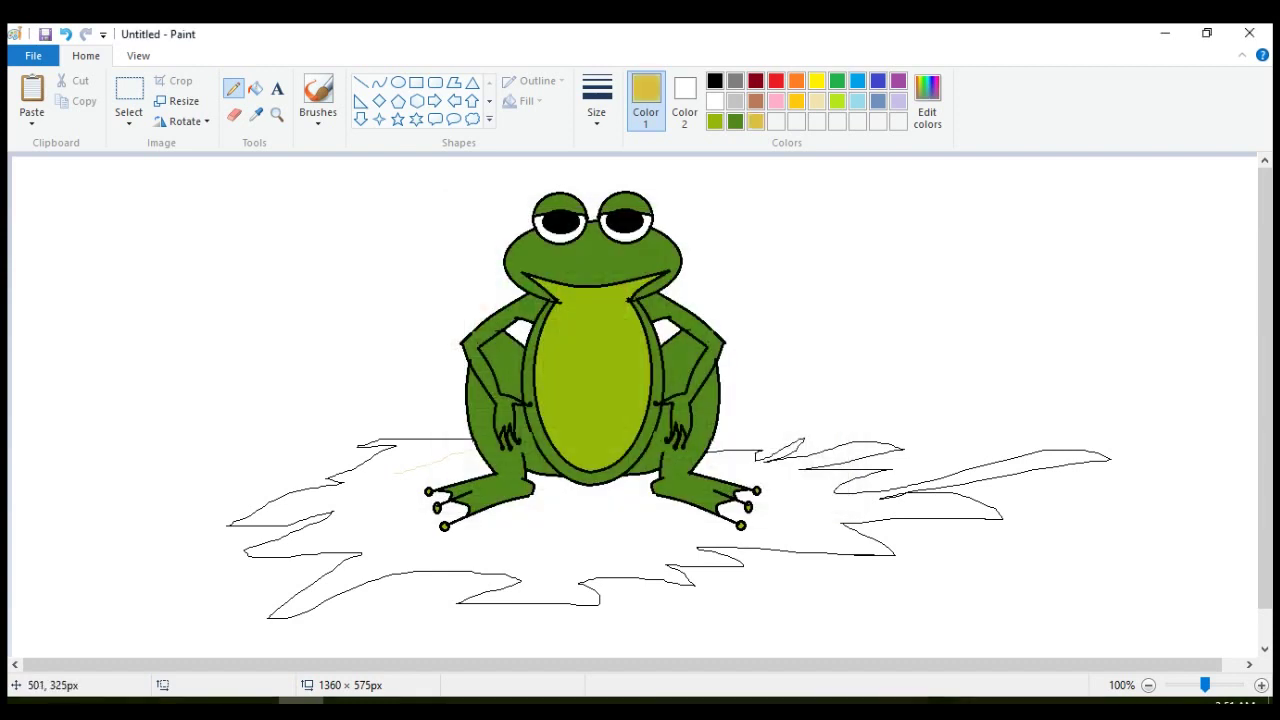
pyautogui.moveTo(464, 456); pyautogui.dragTo(400, 484)
pyautogui.click(714, 80)
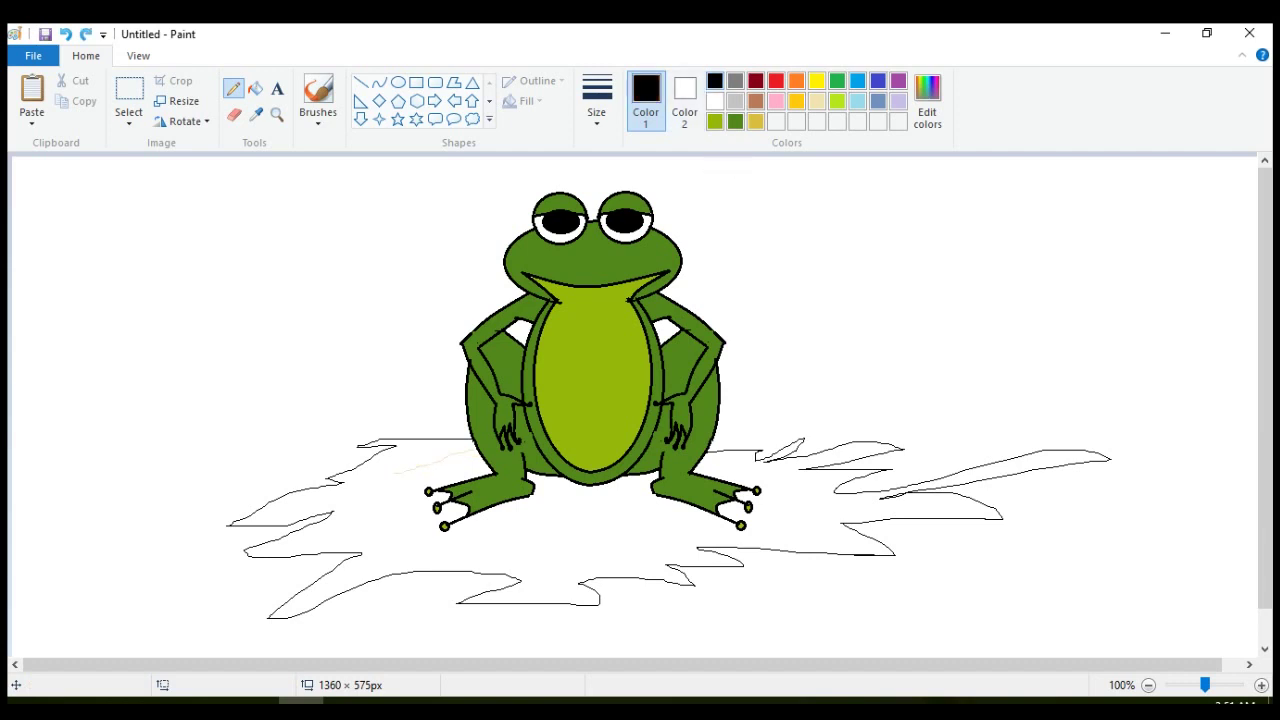
pyautogui.moveTo(472, 450); pyautogui.dragTo(372, 501)
pyautogui.click(755, 121)
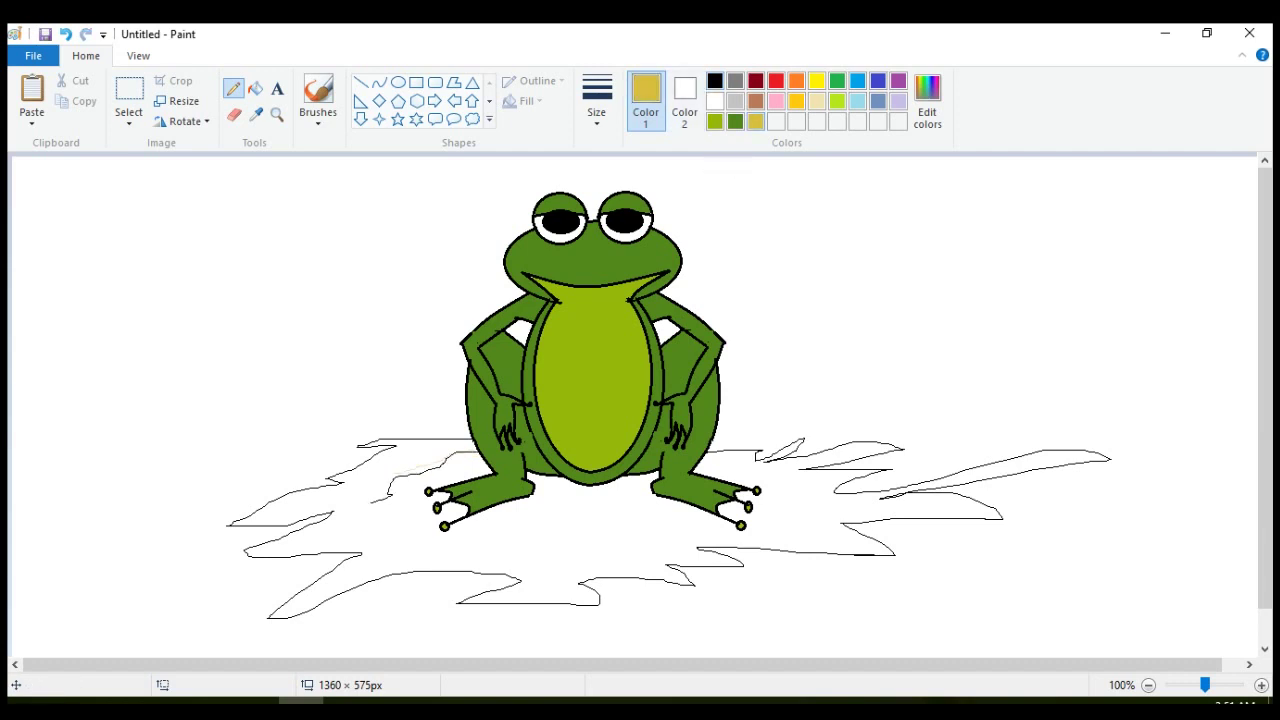
pyautogui.hotkey('ctrl', 'z')
# Outline an irregular patch under the frog in ochre and fill it, and fill the surrounding grass with lime
pyautogui.moveTo(472, 458)
pyautogui.mouseDown()
pyautogui.moveTo(400, 472)
pyautogui.moveTo(376, 540)
pyautogui.moveTo(542, 548)
pyautogui.moveTo(612, 520)
pyautogui.moveTo(788, 524)
pyautogui.moveTo(818, 490)
pyautogui.moveTo(732, 470)
pyautogui.mouseUp()
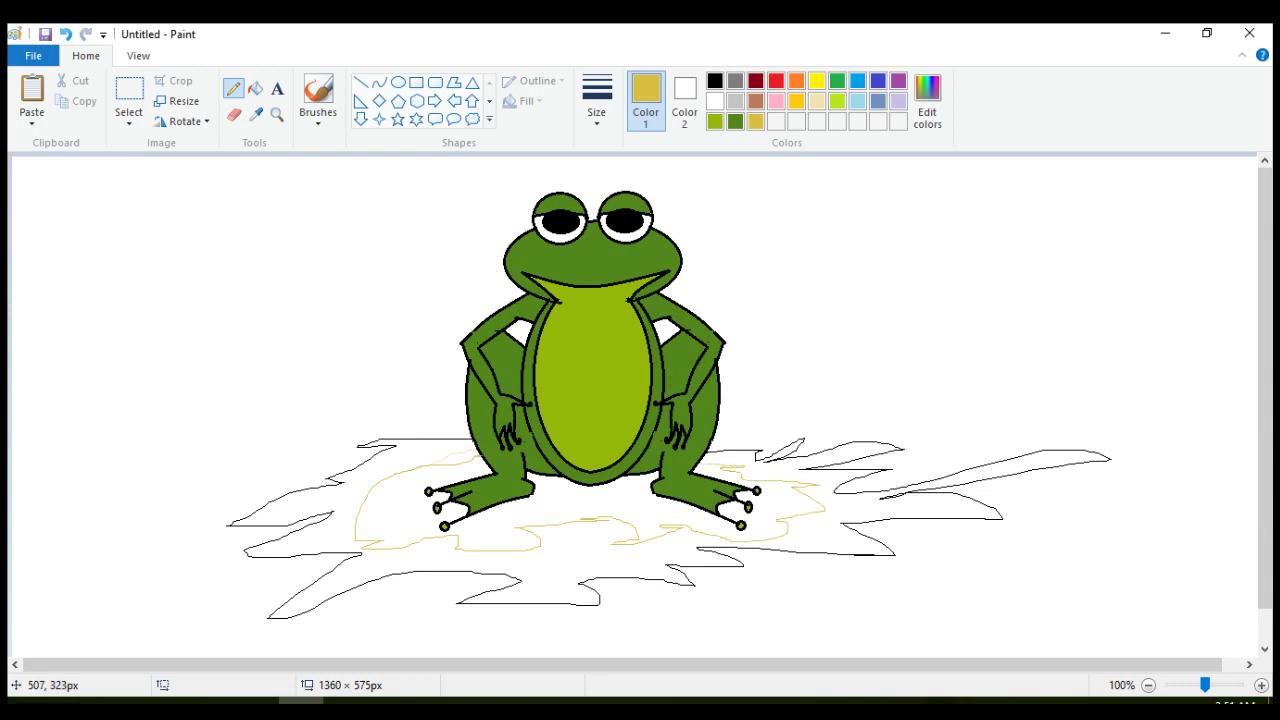
pyautogui.click(255, 88)
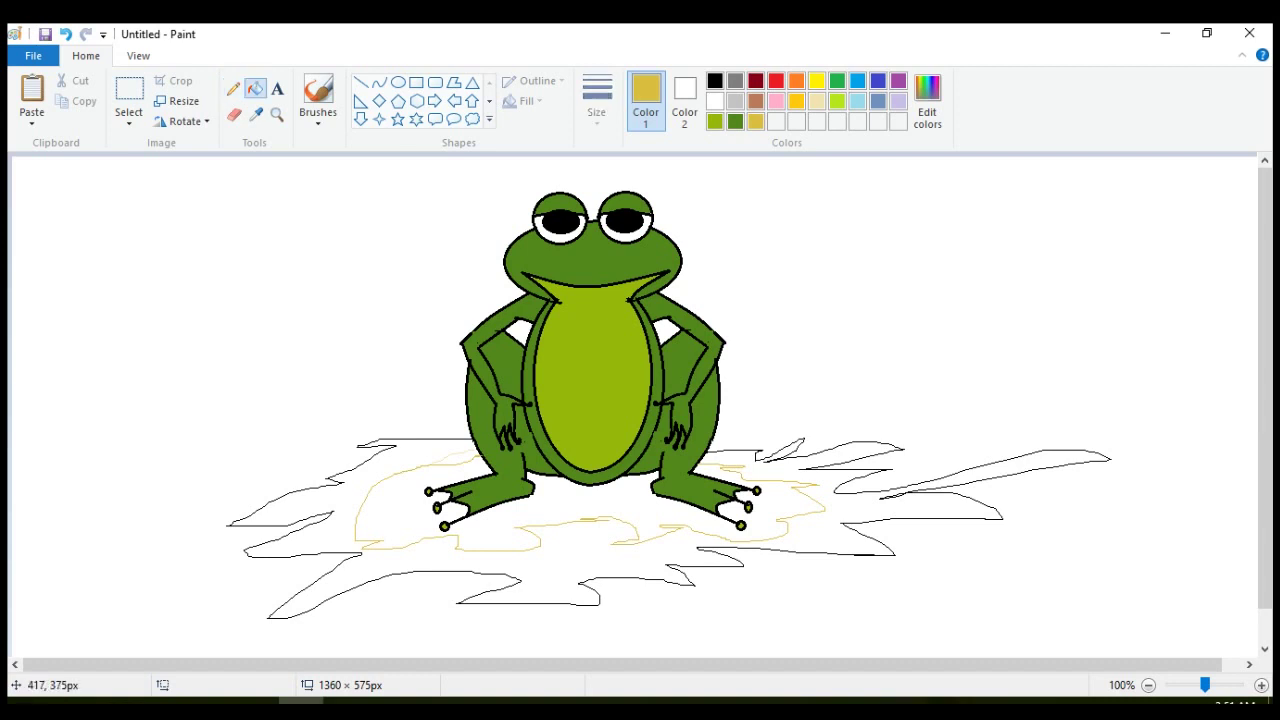
pyautogui.click(427, 533)
pyautogui.click(837, 101)
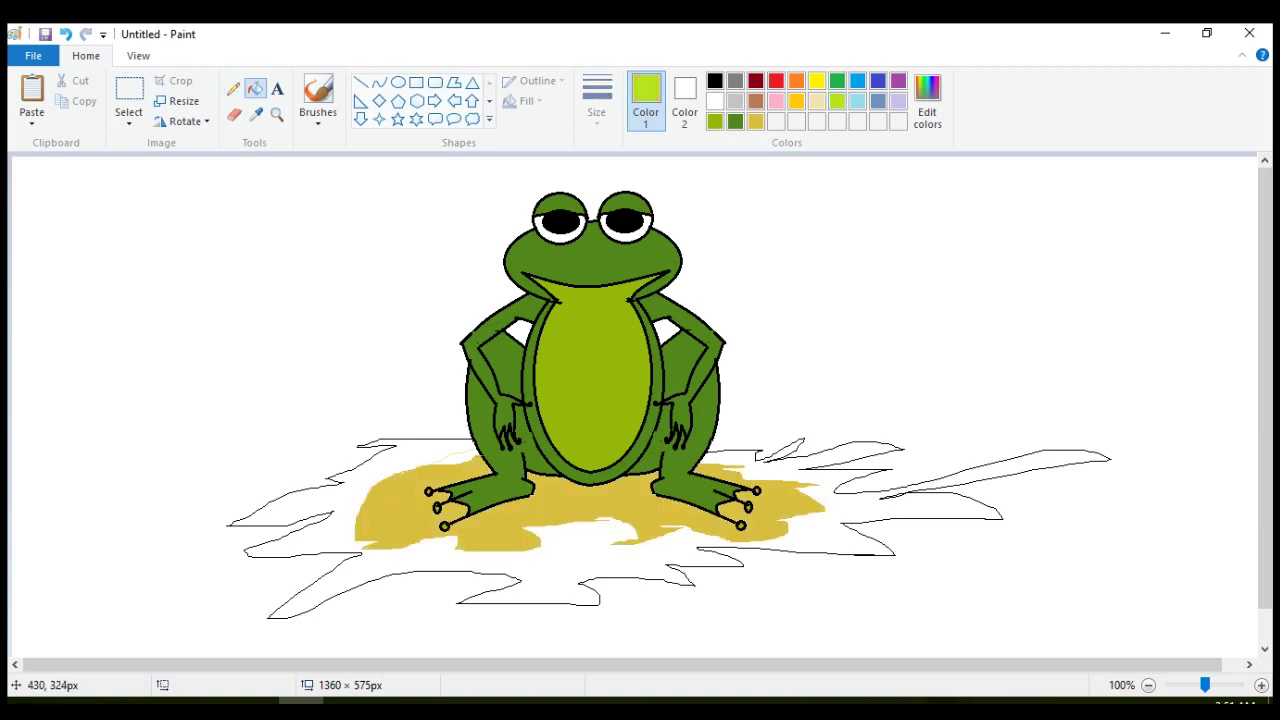
pyautogui.click(410, 457)
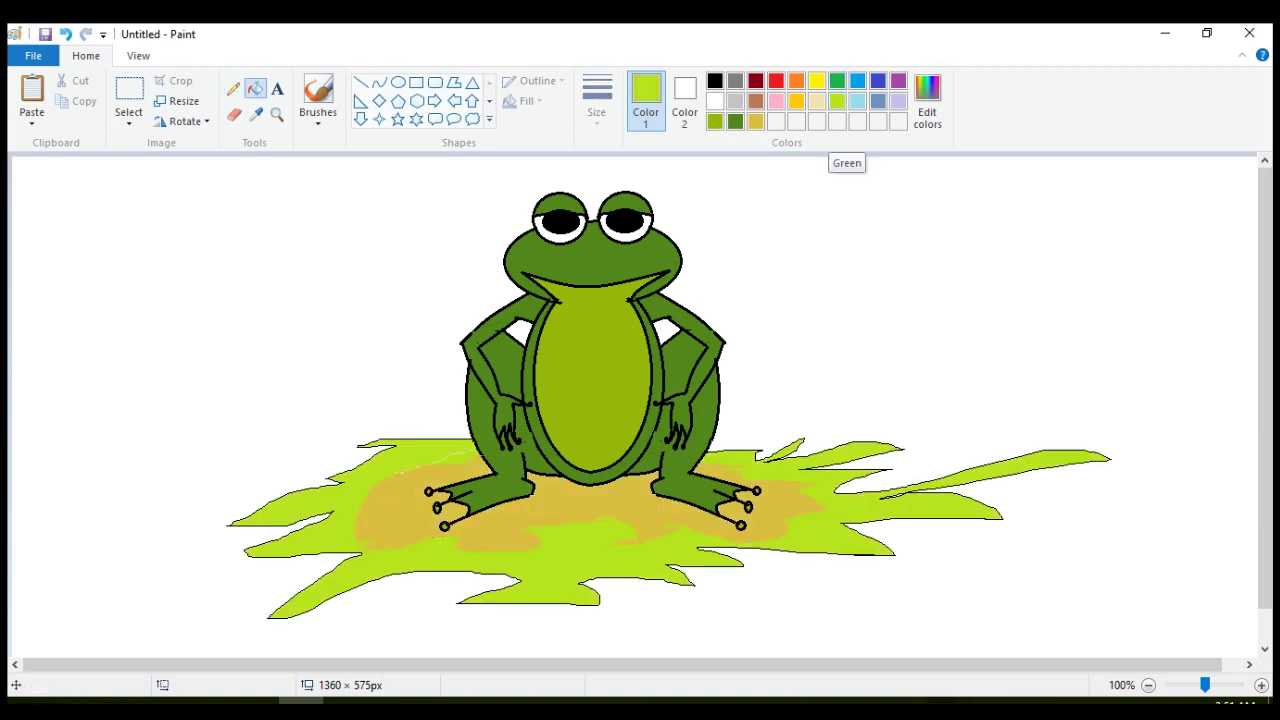
# Outline an irregular puddle around the frog's feet in light turquoise and fill its sections with the same colour
pyautogui.click(233, 88)
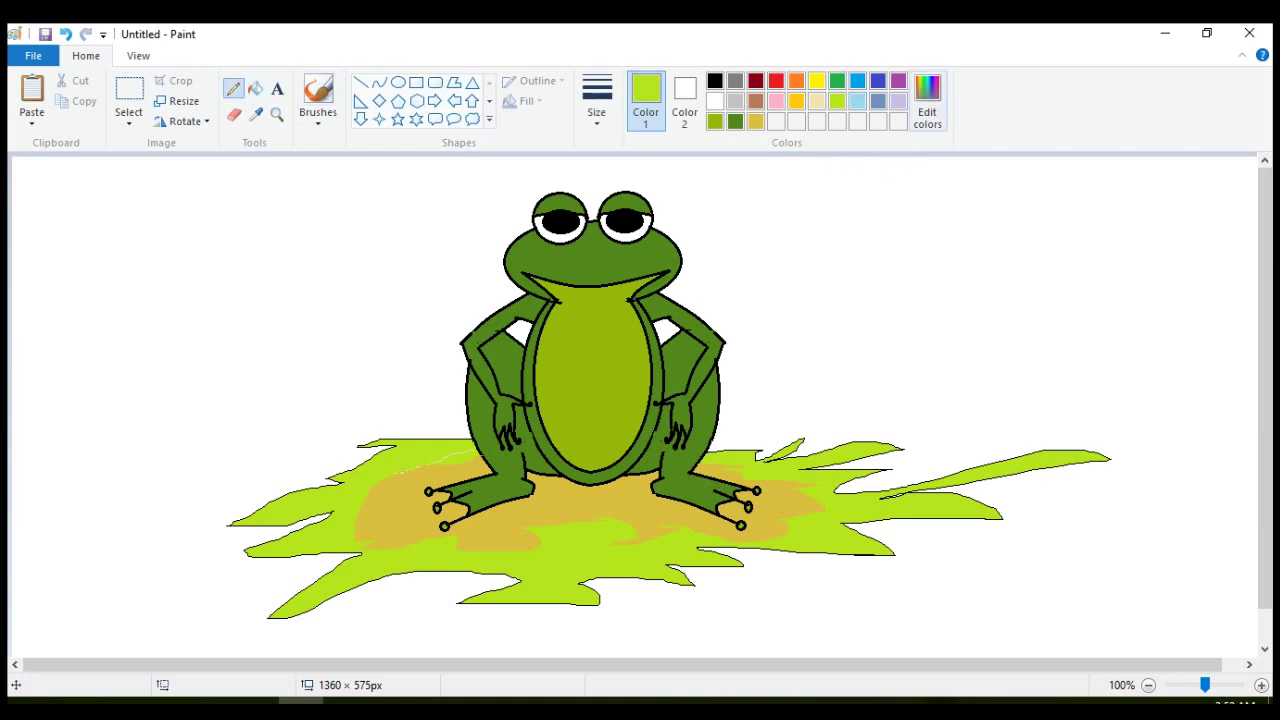
pyautogui.click(857, 101)
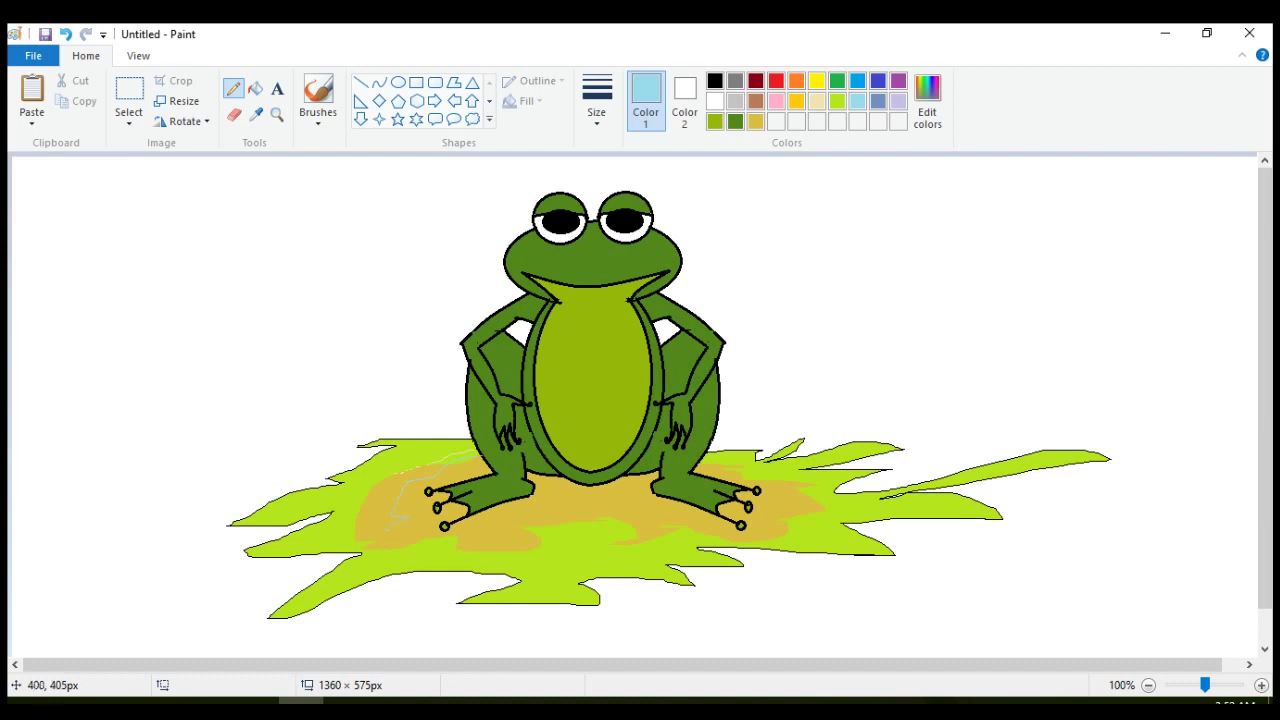
pyautogui.hotkey('ctrl', 'z')
pyautogui.moveTo(513, 534)
pyautogui.mouseDown()
pyautogui.moveTo(566, 513)
pyautogui.moveTo(650, 510)
pyautogui.moveTo(741, 535)
pyautogui.moveTo(789, 517)
pyautogui.mouseUp()
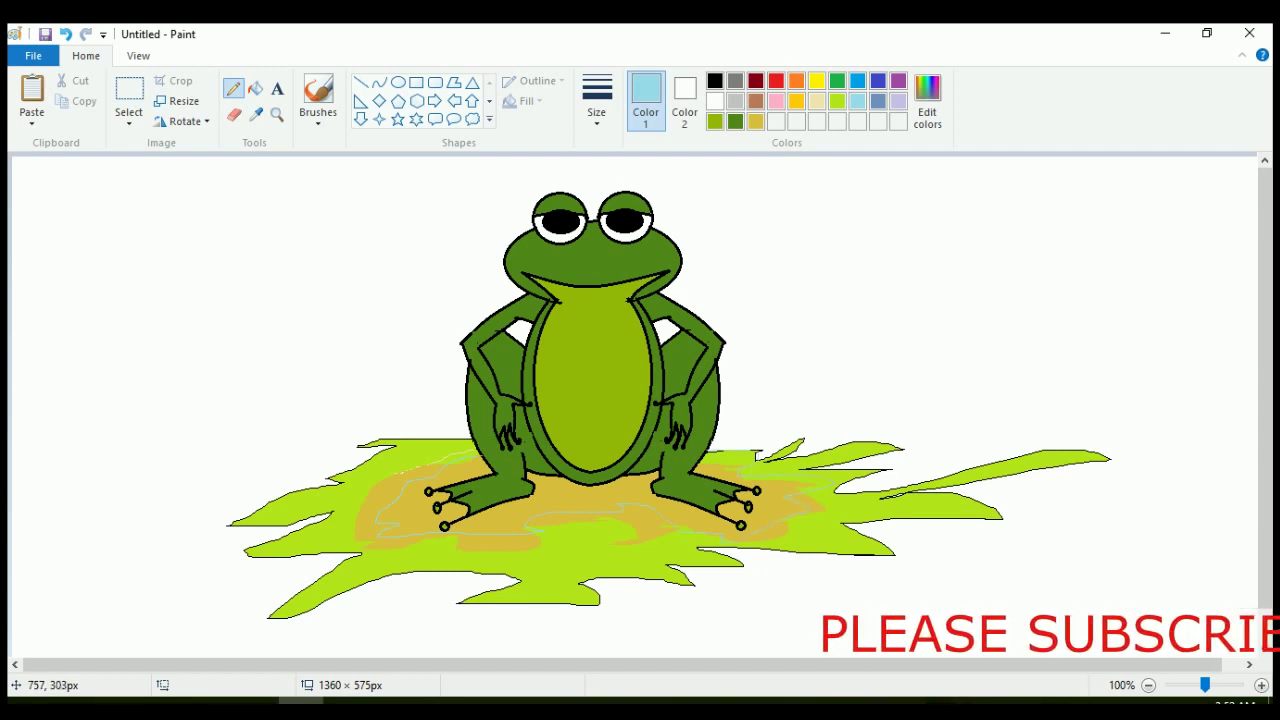
pyautogui.click(256, 88)
pyautogui.click(464, 467)
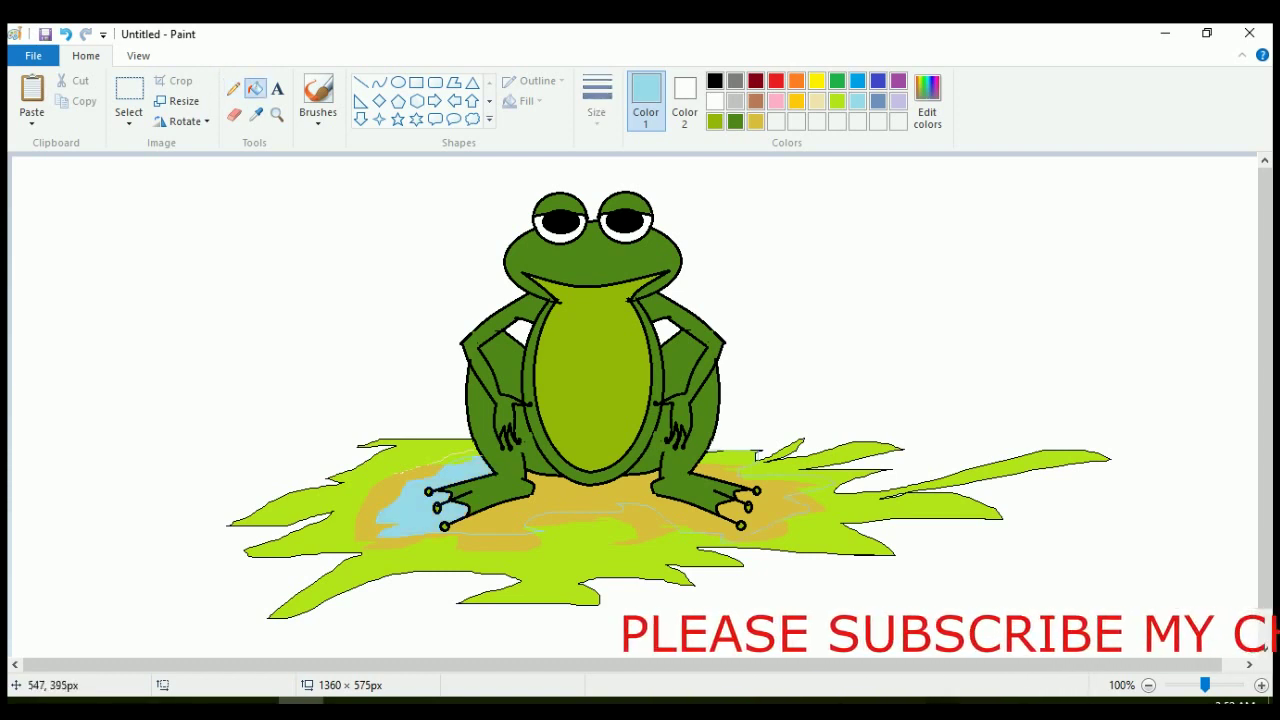
pyautogui.click(545, 502)
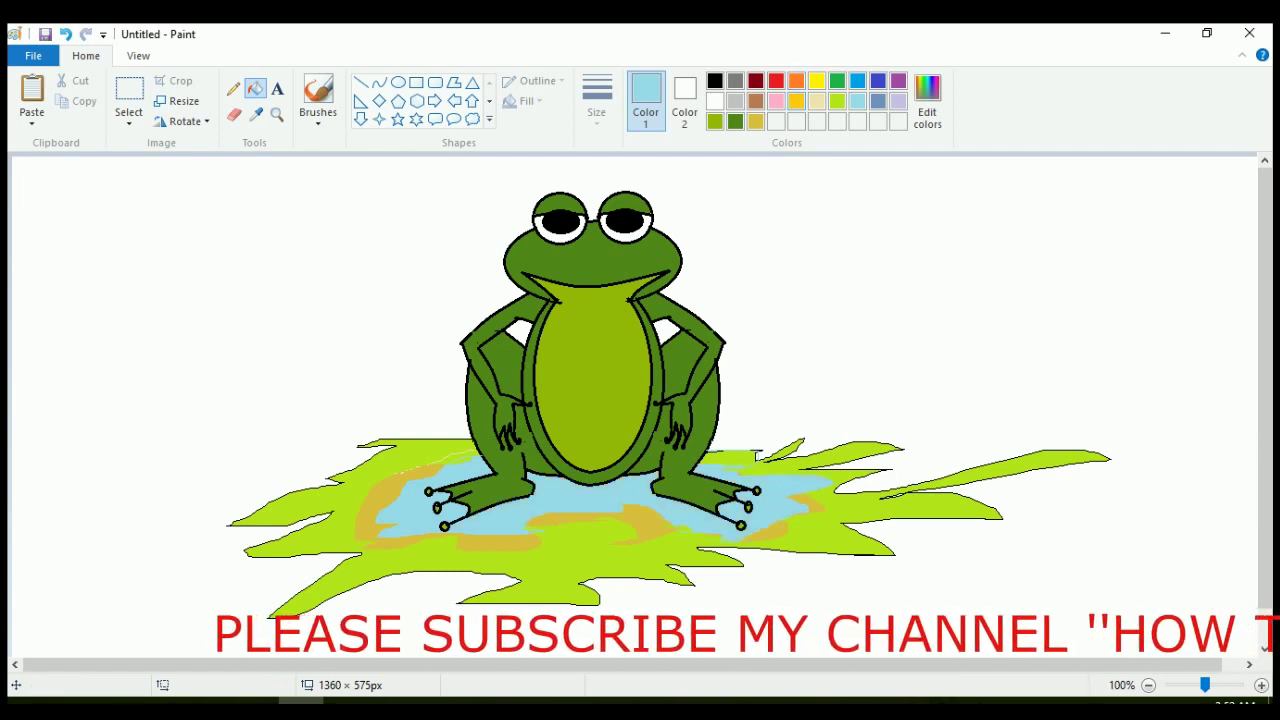
pyautogui.click(234, 88)
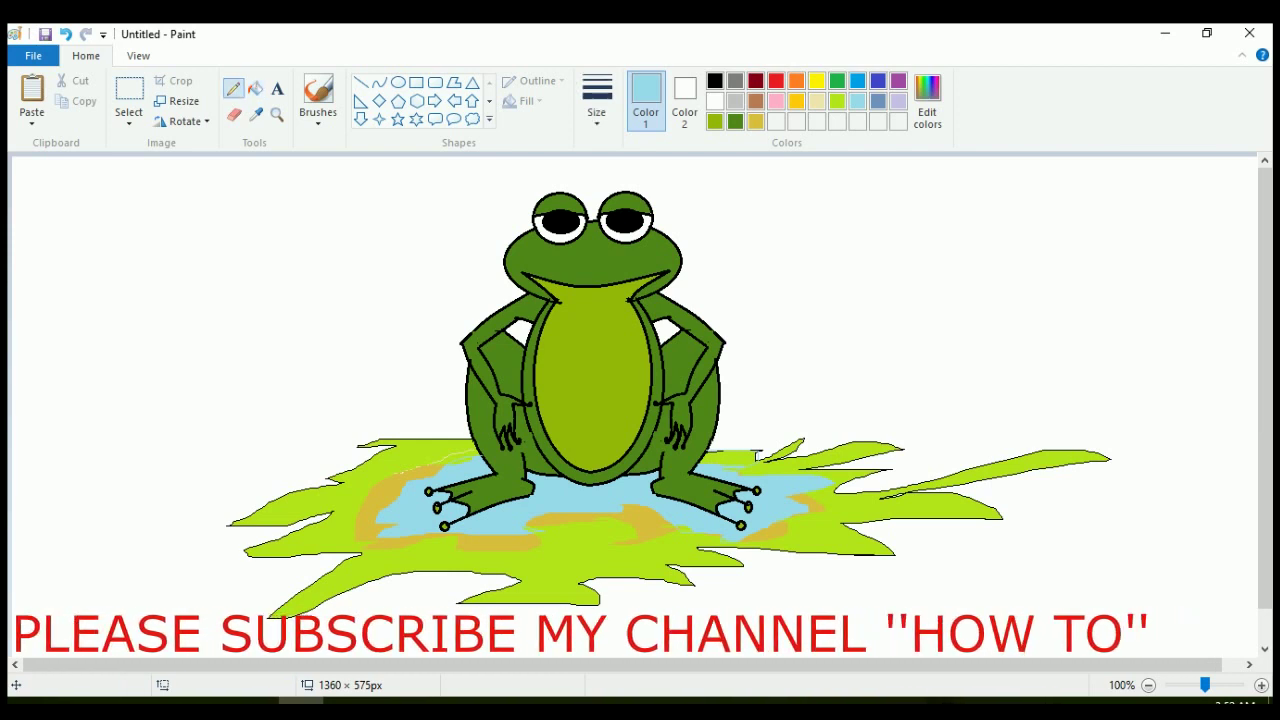
pyautogui.moveTo(410, 430); pyautogui.dragTo(463, 413)
pyautogui.moveTo(716, 464)
pyautogui.mouseDown()
pyautogui.moveTo(777, 443)
pyautogui.moveTo(722, 417)
pyautogui.mouseUp()
pyautogui.click(255, 88)
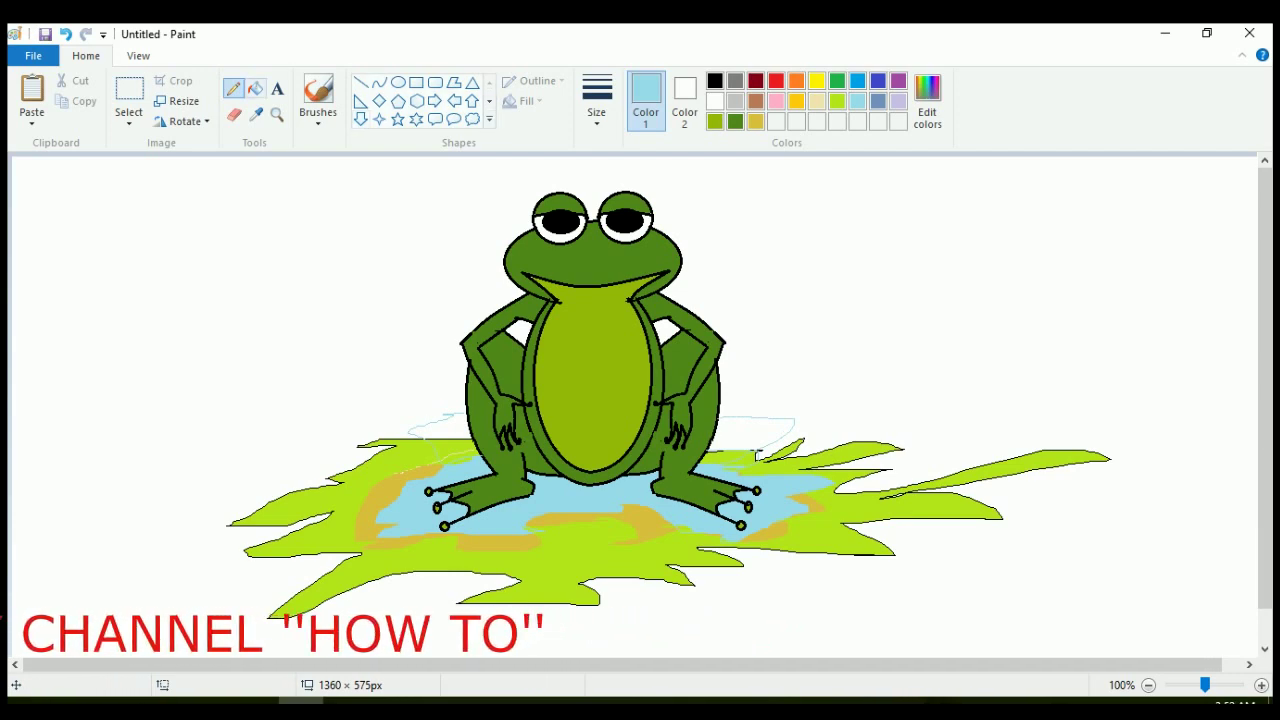
pyautogui.click(460, 431)
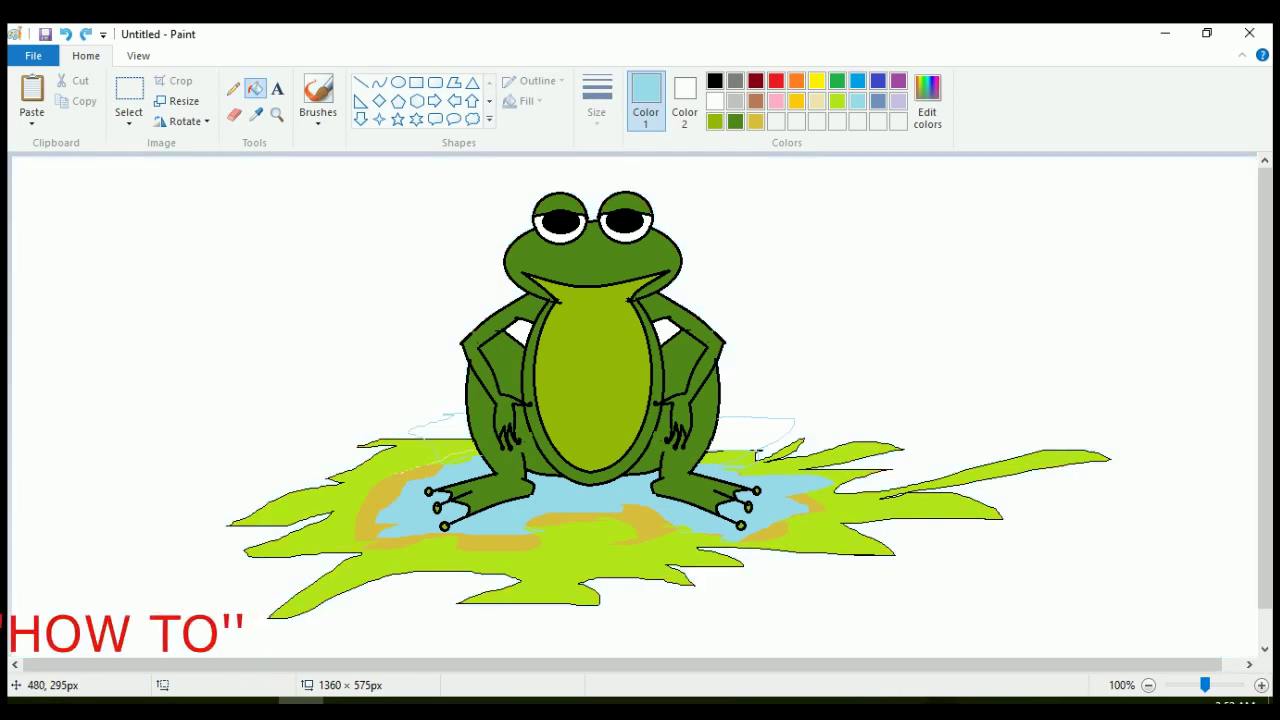
pyautogui.hotkey('ctrl', 'z')
pyautogui.click(233, 88)
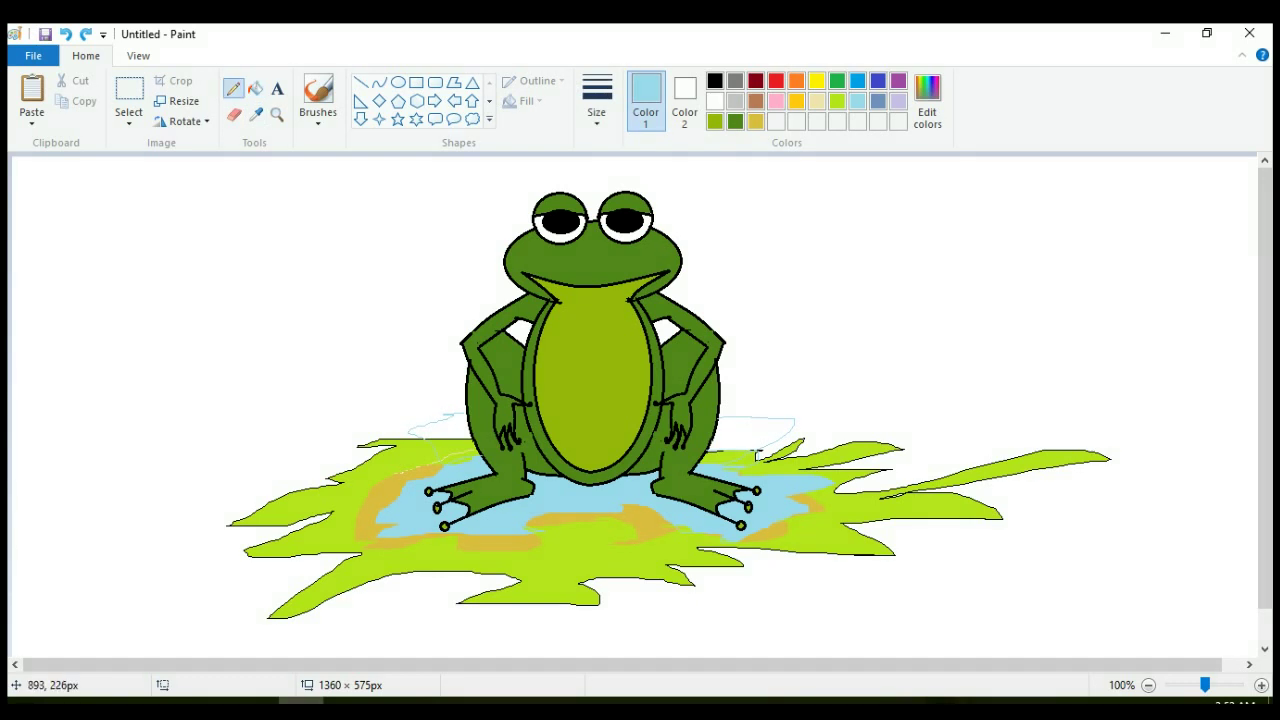
pyautogui.hotkey('ctrl', 'z')
pyautogui.hotkey('ctrl', 'z')
# Outline small light turquoise extensions of the puddle behind the left and right legs, and fill them
pyautogui.click(857, 80)
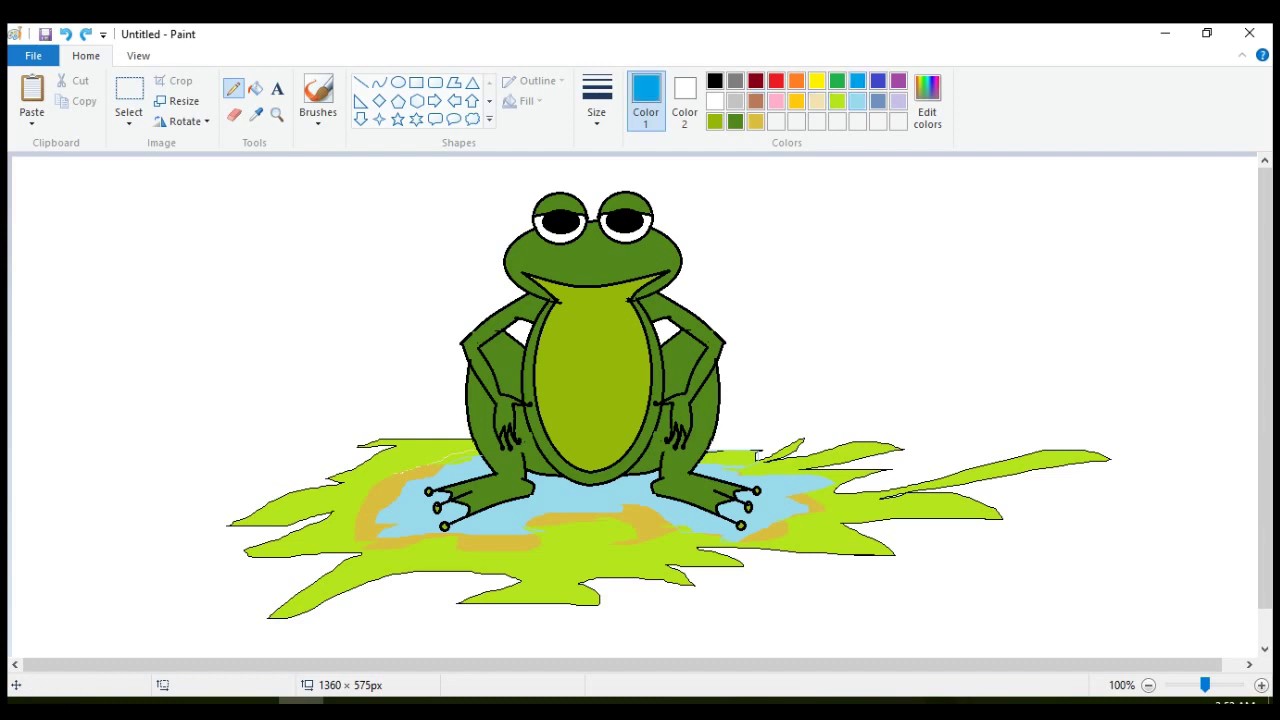
pyautogui.click(857, 101)
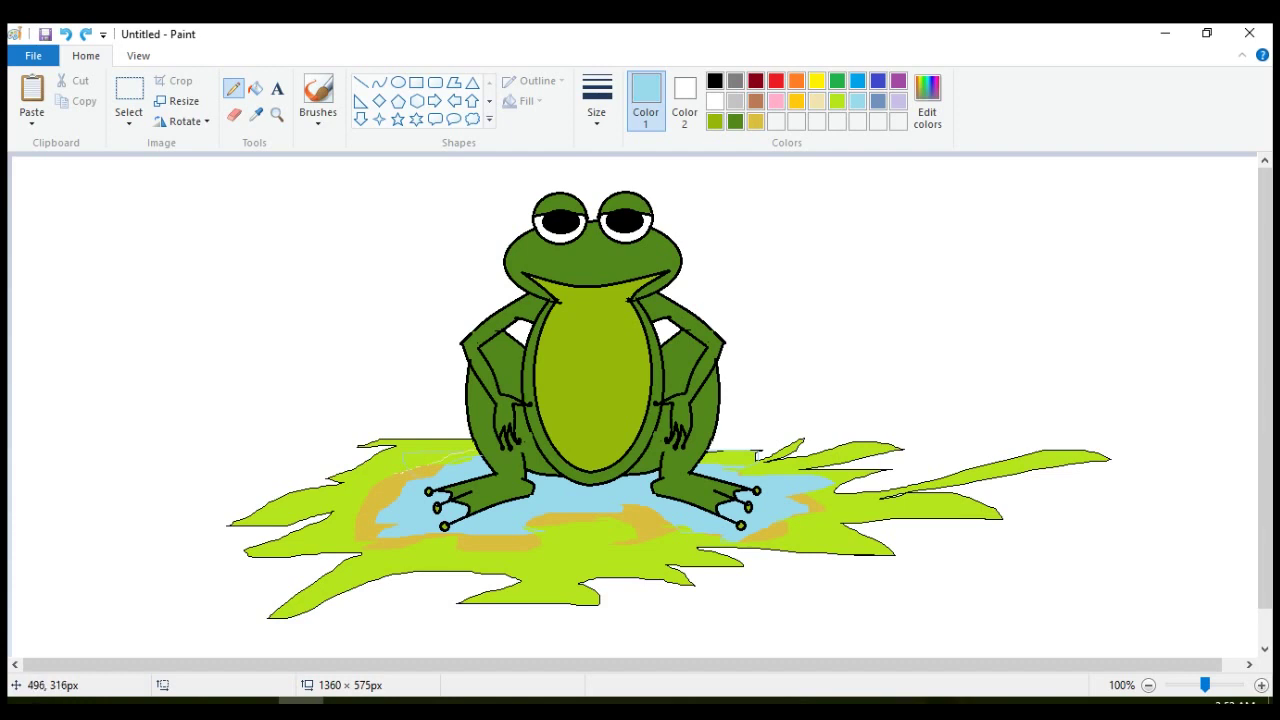
pyautogui.moveTo(761, 451); pyautogui.dragTo(726, 444)
pyautogui.click(255, 88)
pyautogui.click(420, 466)
pyautogui.click(428, 460)
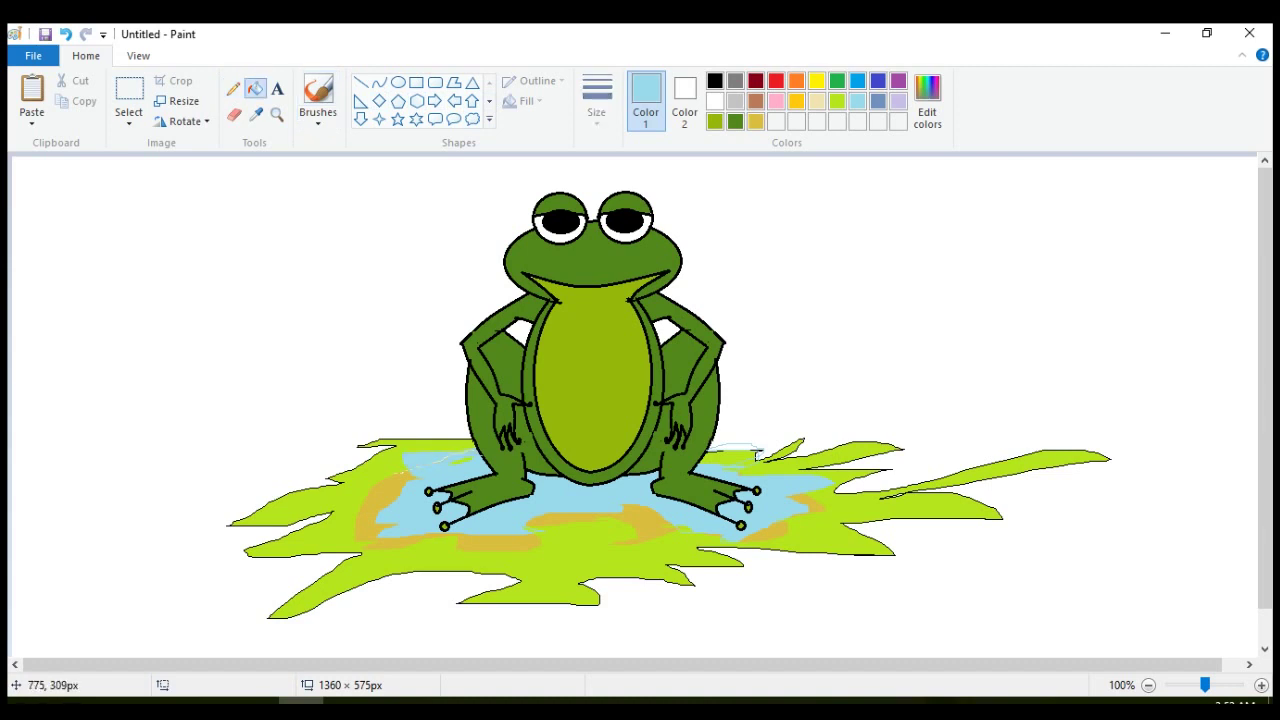
pyautogui.click(744, 446)
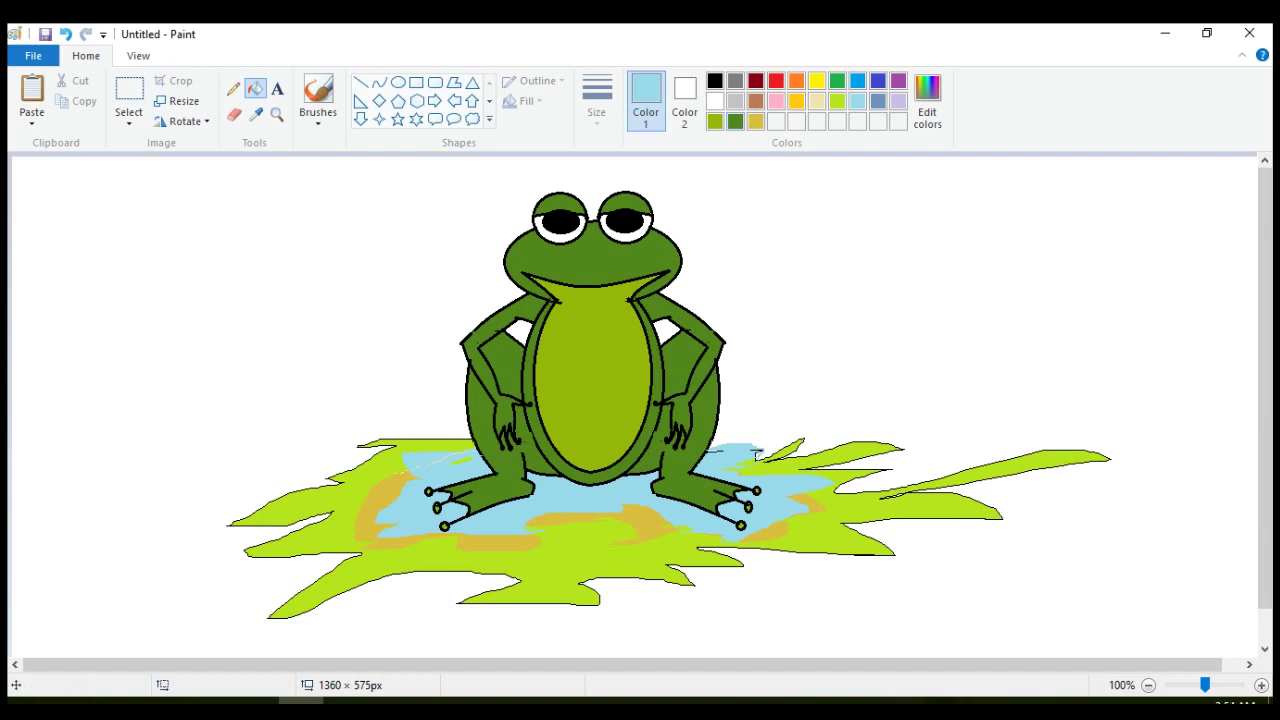
# Outline a light turquoise extension of the puddle across the grass at its lower left, and fill its sections with the same colour
pyautogui.click(233, 88)
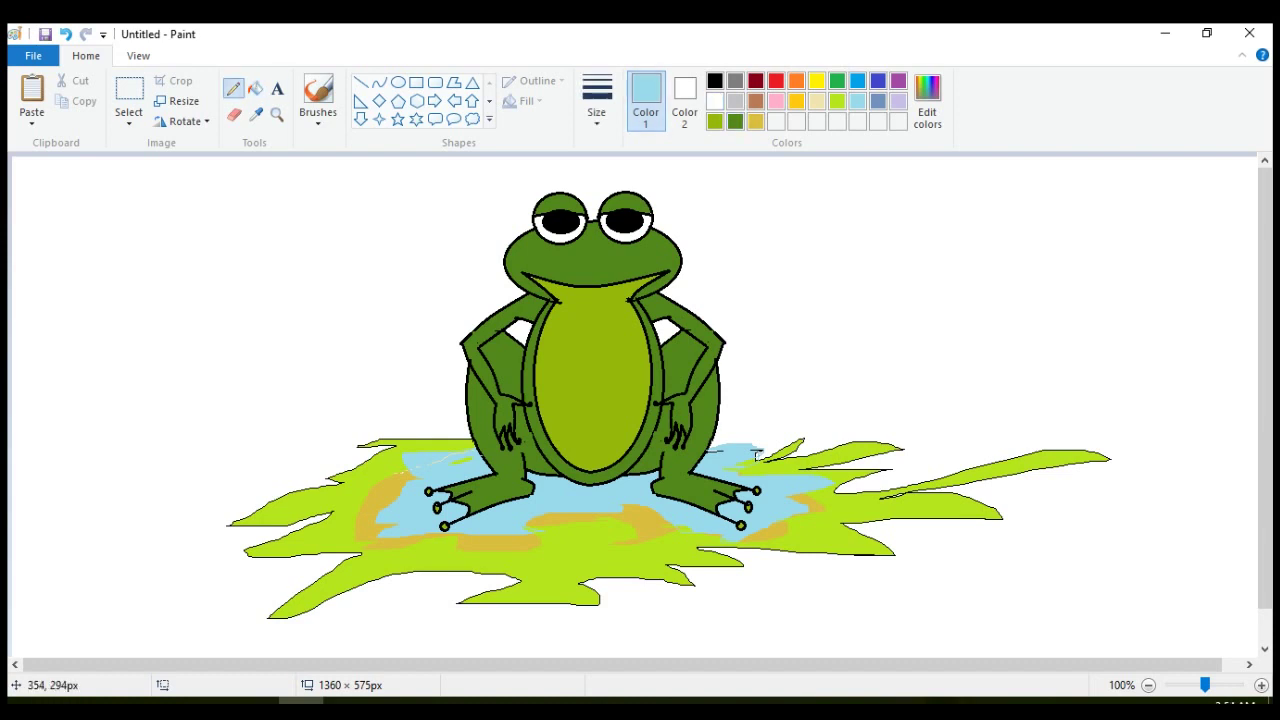
pyautogui.moveTo(332, 564); pyautogui.dragTo(390, 565)
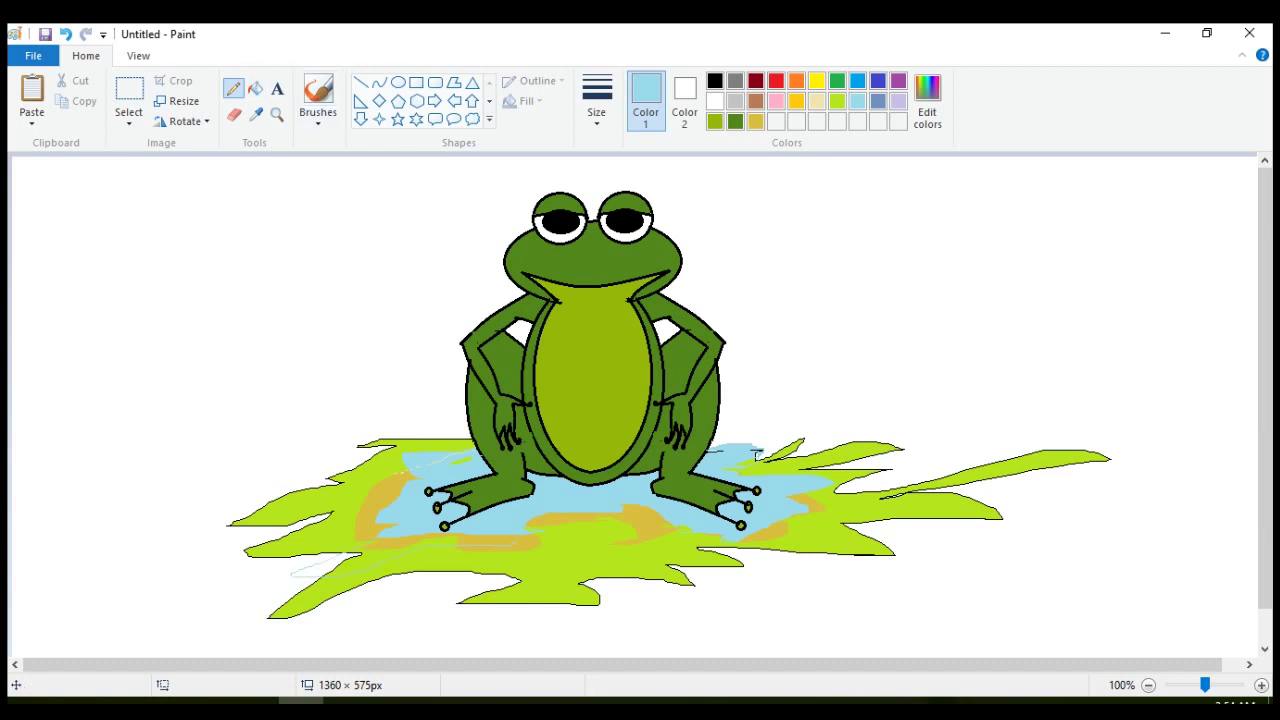
pyautogui.click(255, 88)
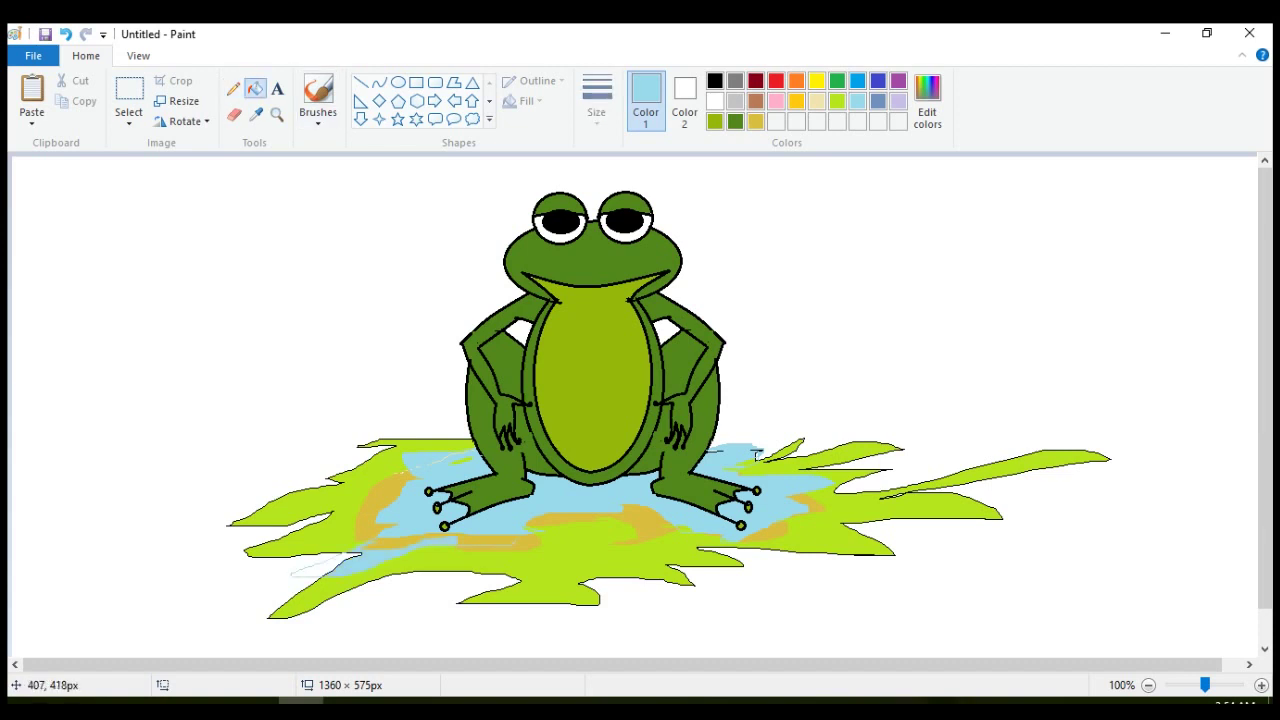
pyautogui.click(422, 548)
pyautogui.click(318, 577)
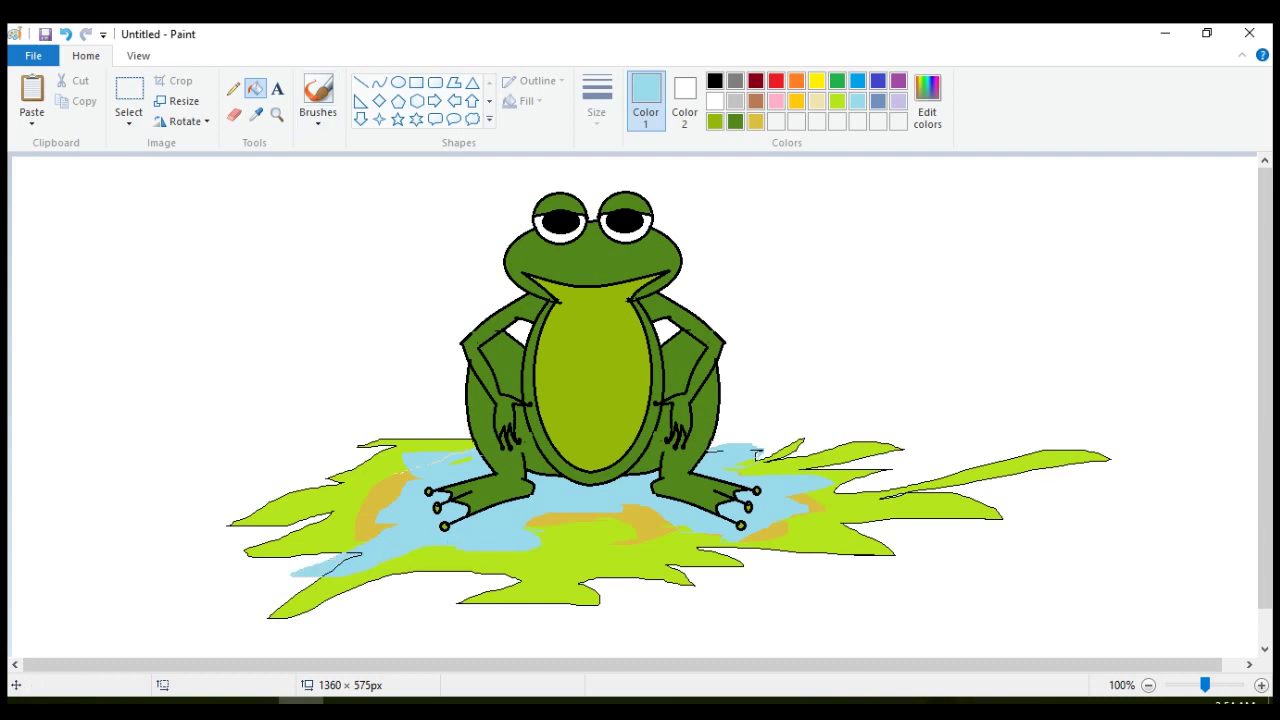
# Outline a long light turquoise arm of the puddle across the grass blades to its right, and fill its sections and the adjoining ochre patch
pyautogui.click(233, 88)
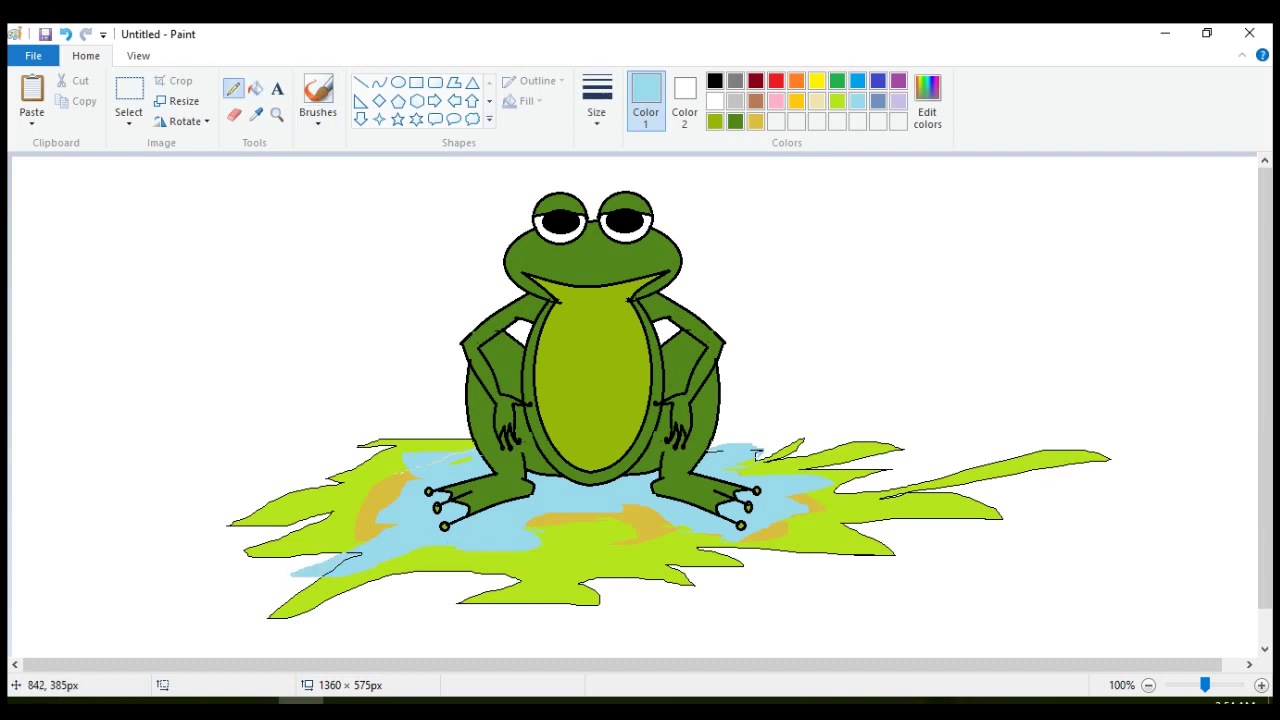
pyautogui.moveTo(938, 498); pyautogui.dragTo(832, 494)
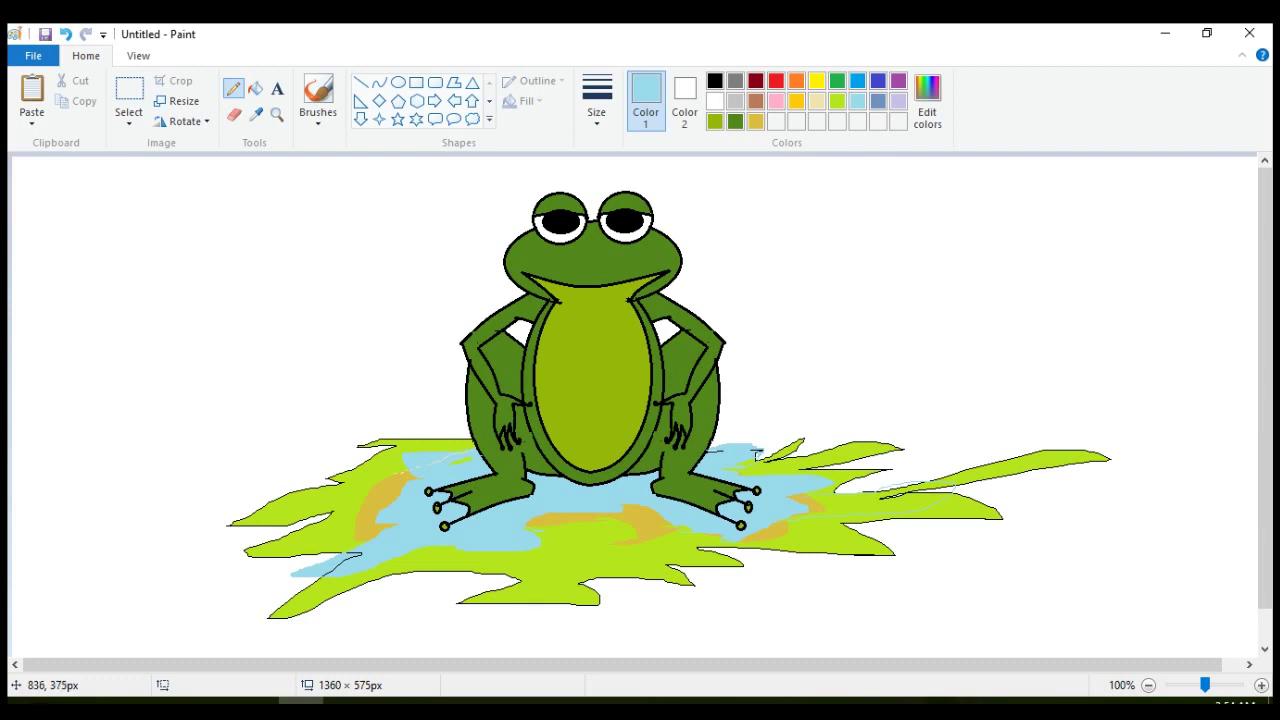
pyautogui.click(256, 88)
pyautogui.click(849, 507)
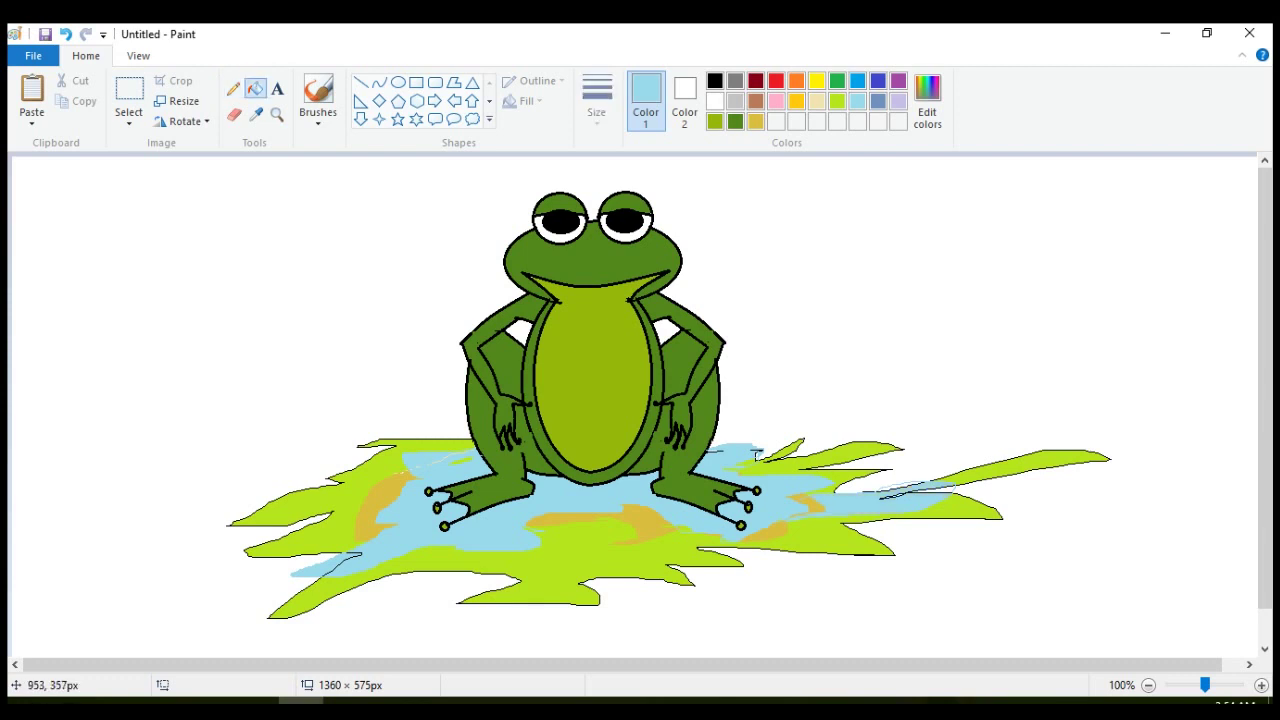
pyautogui.click(895, 487)
pyautogui.click(813, 505)
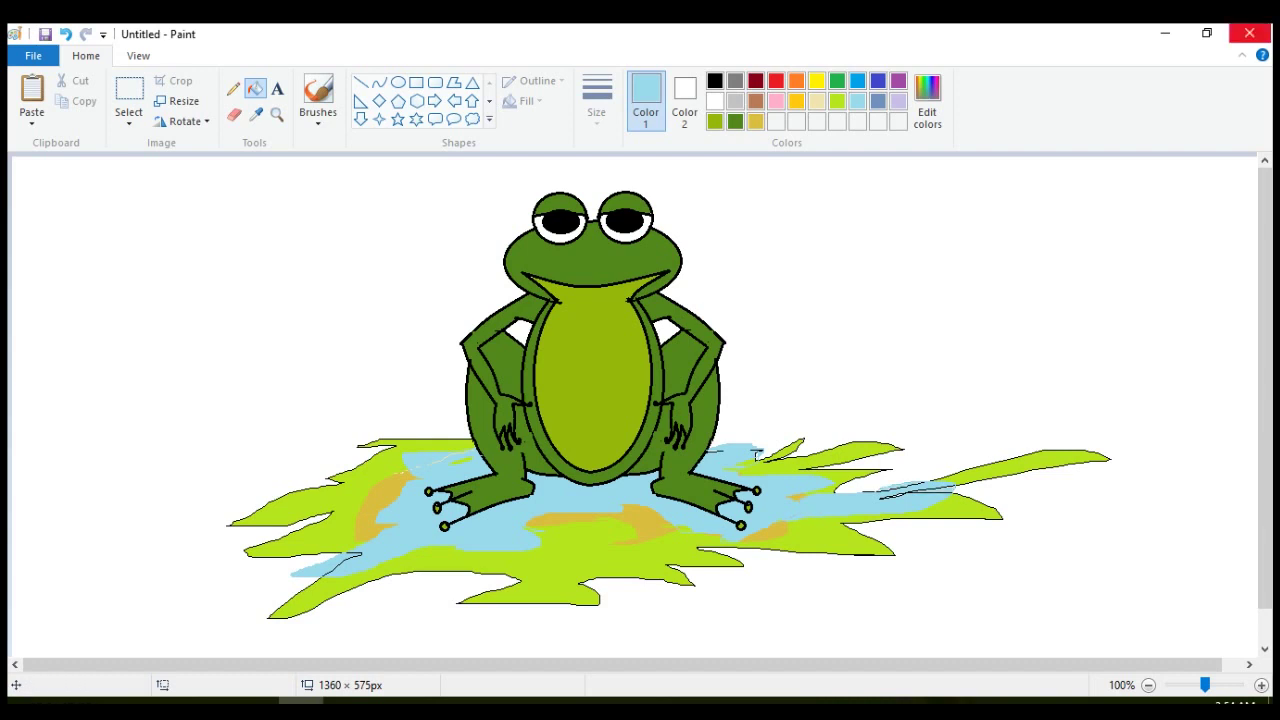